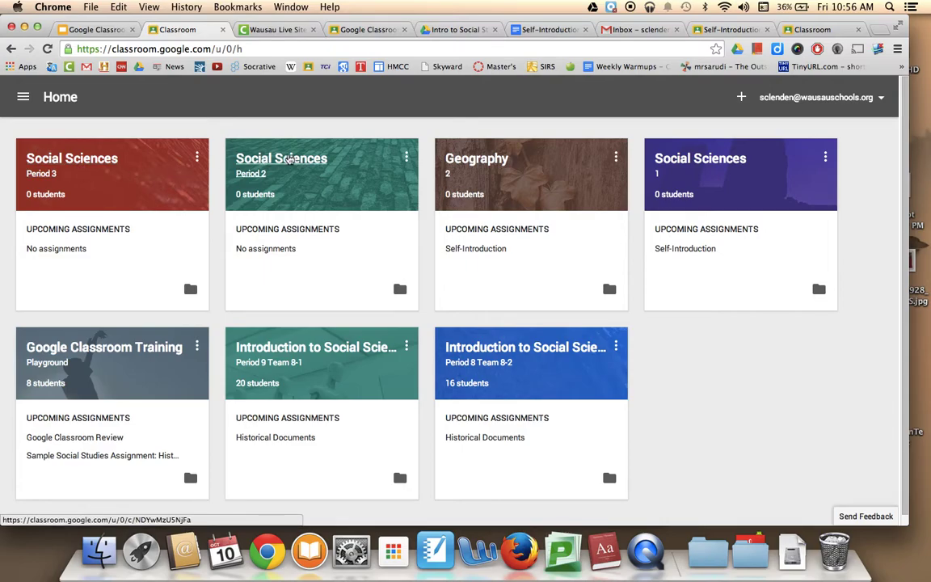
click(677, 157)
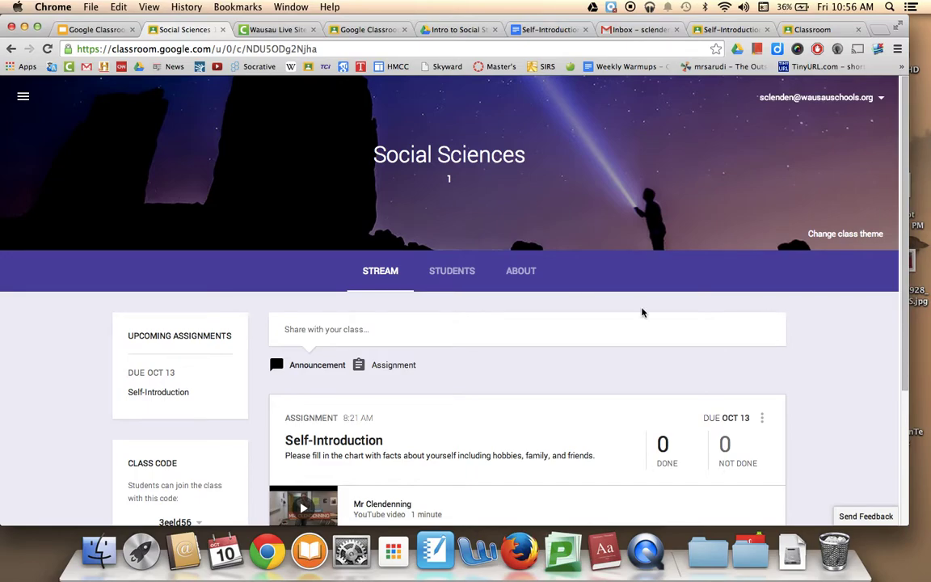
click(23, 96)
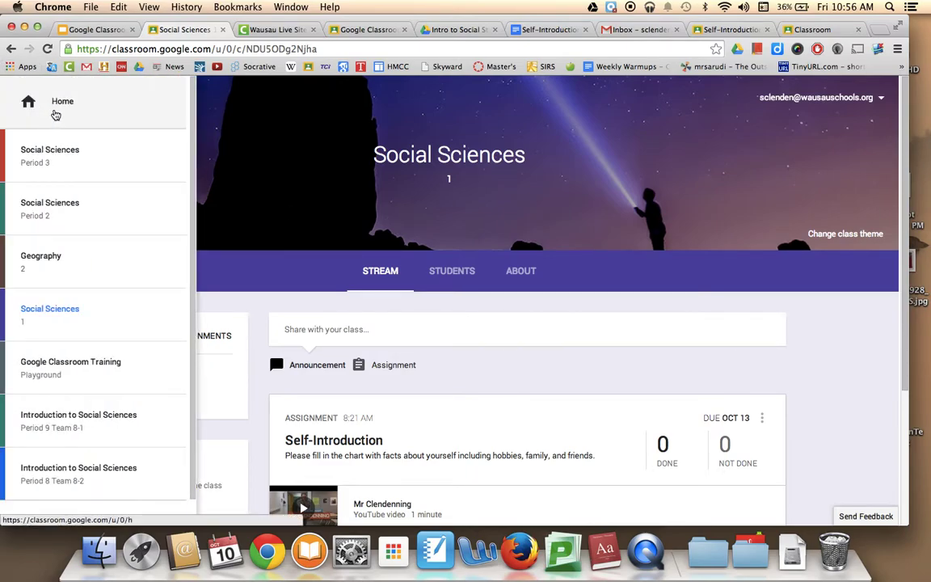
click(56, 115)
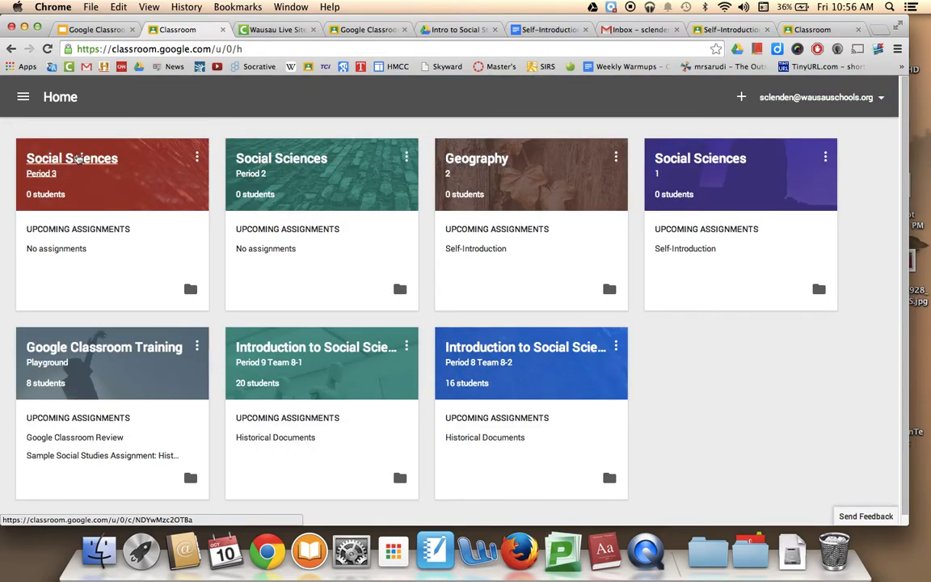
click(75, 159)
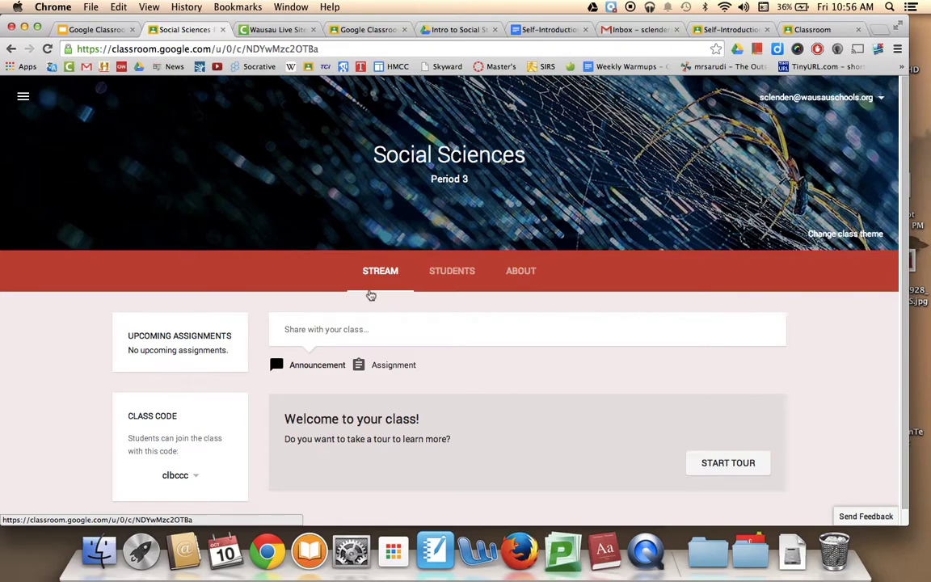
scroll(370, 295, down, 1)
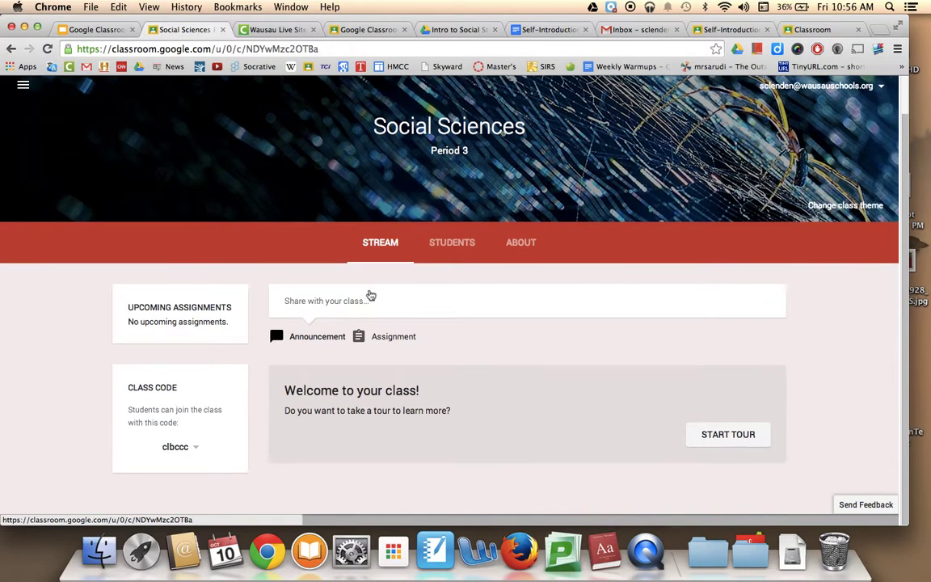
scroll(370, 294, up, 1)
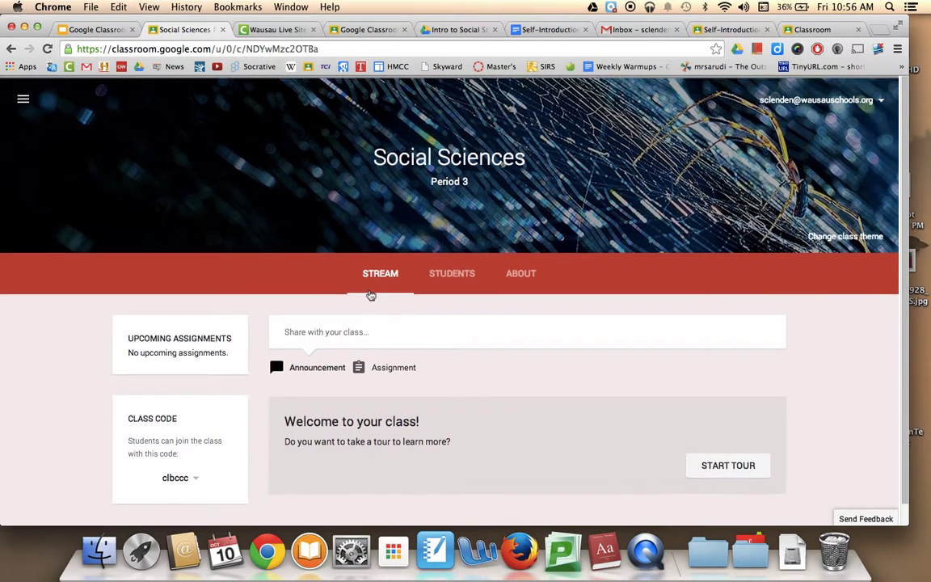
scroll(370, 295, down, 2)
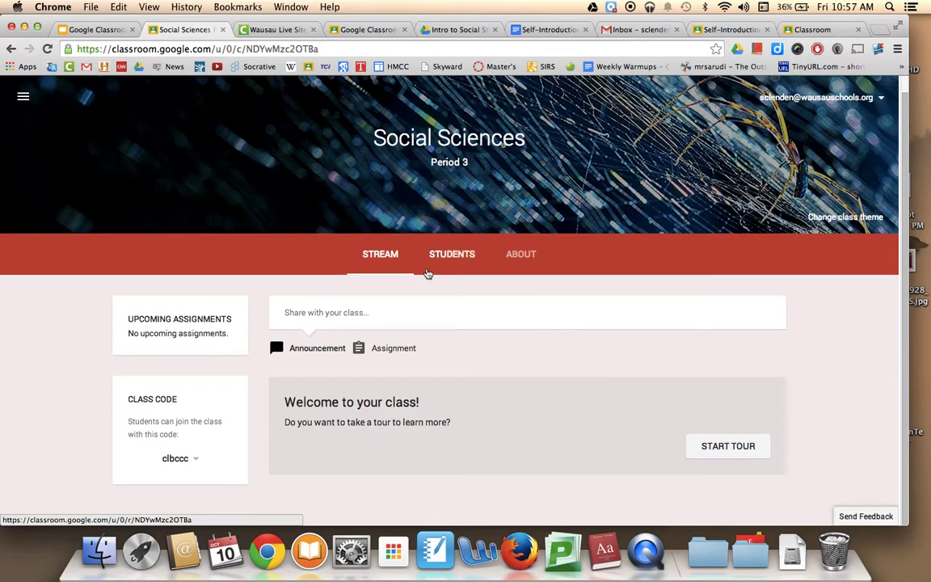
- Move from the Students tab to the class's About page and scroll to its empty form
click(444, 264)
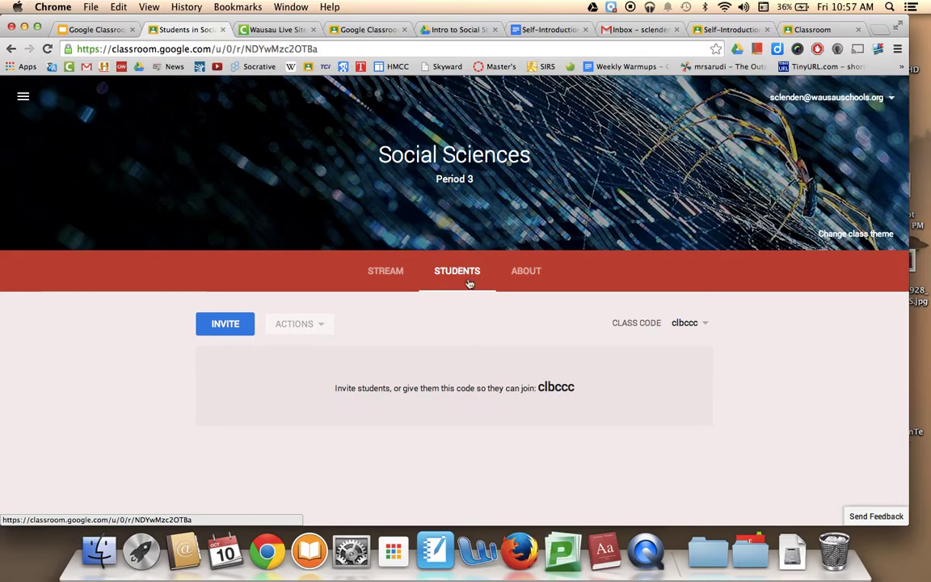
click(530, 274)
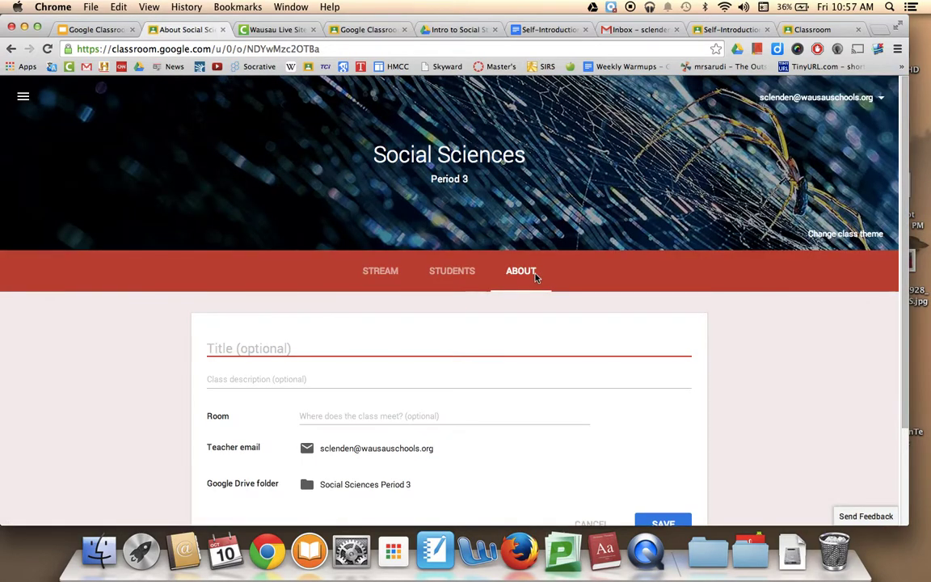
scroll(704, 404, down, 1)
scroll(705, 404, down, 3)
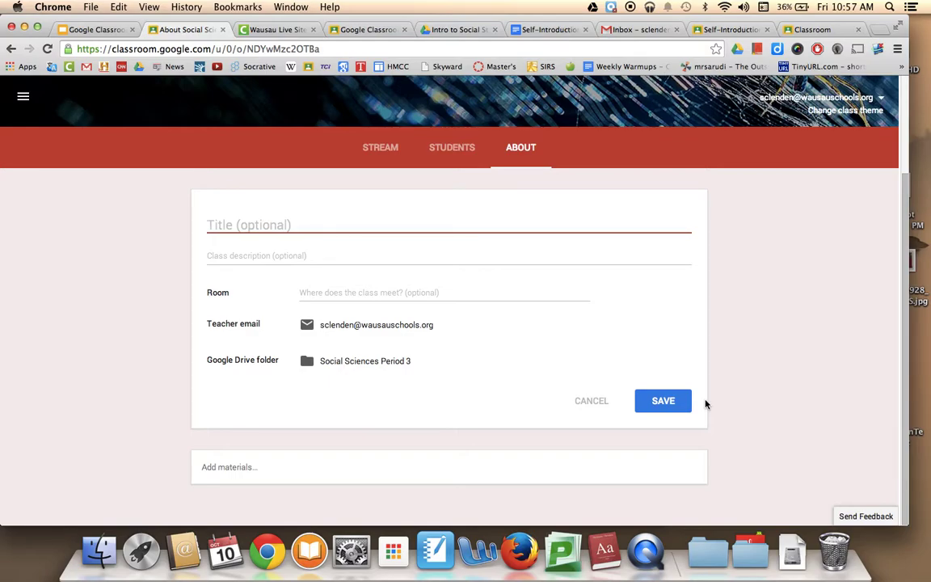
- Enter title Social Sciences, a psychology/political science/sociology description, room 222, and a Course Syllabus materials post
text(Social Sciences)
key(Tab)
text(We will studey t)
key(BackSpace)
key(BackSpace)
key(BackSpace)
key(BackSpace)
text(y psychology )
text( political science, sociology......)
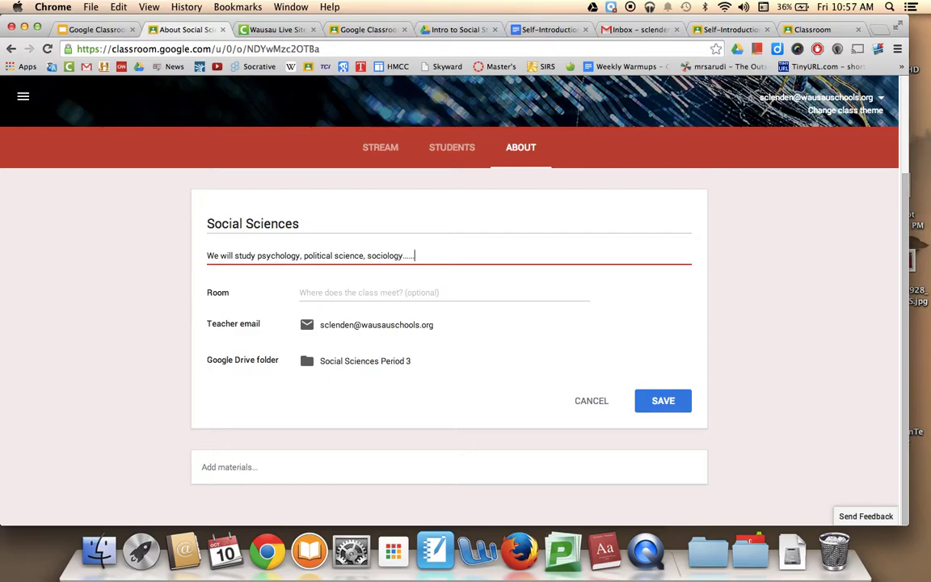
click(360, 291)
text(222)
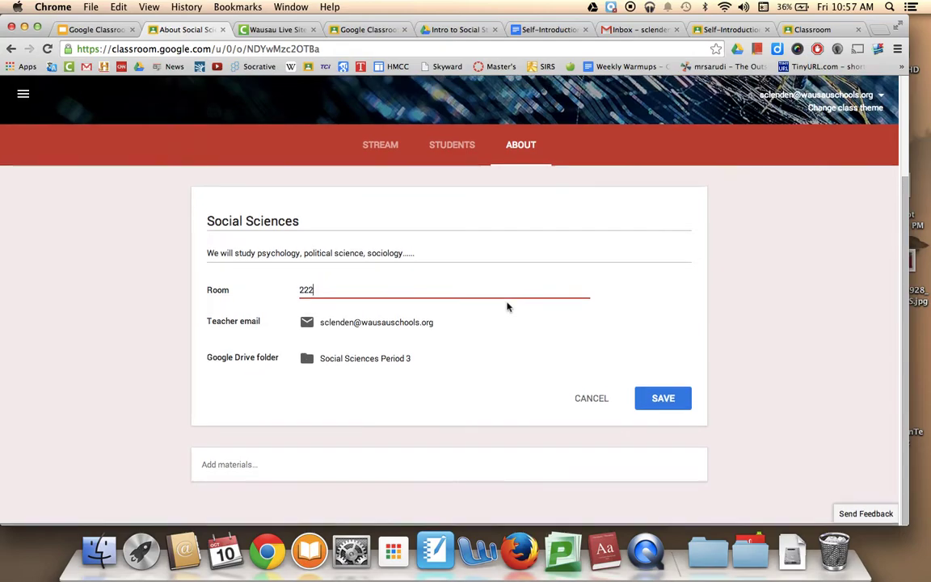
click(226, 455)
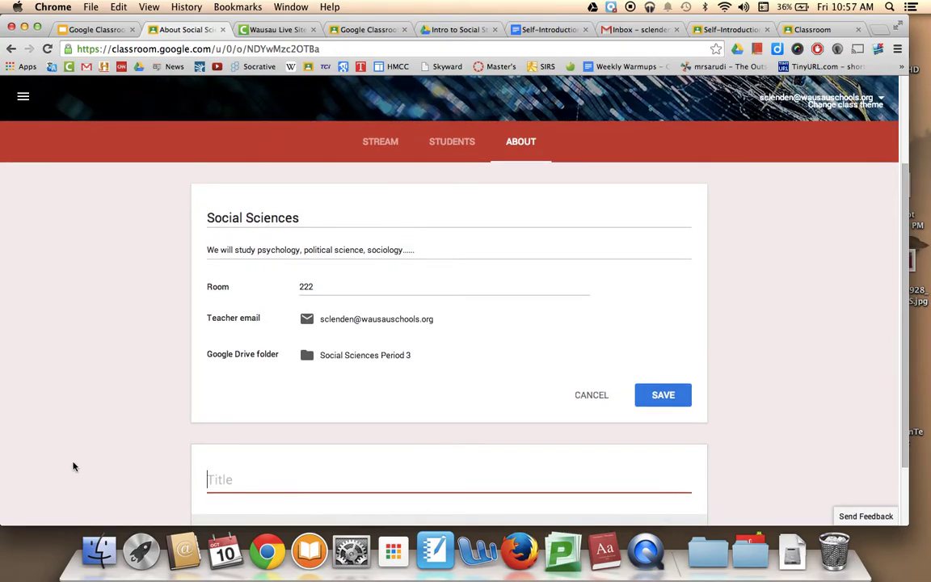
text(Cou)
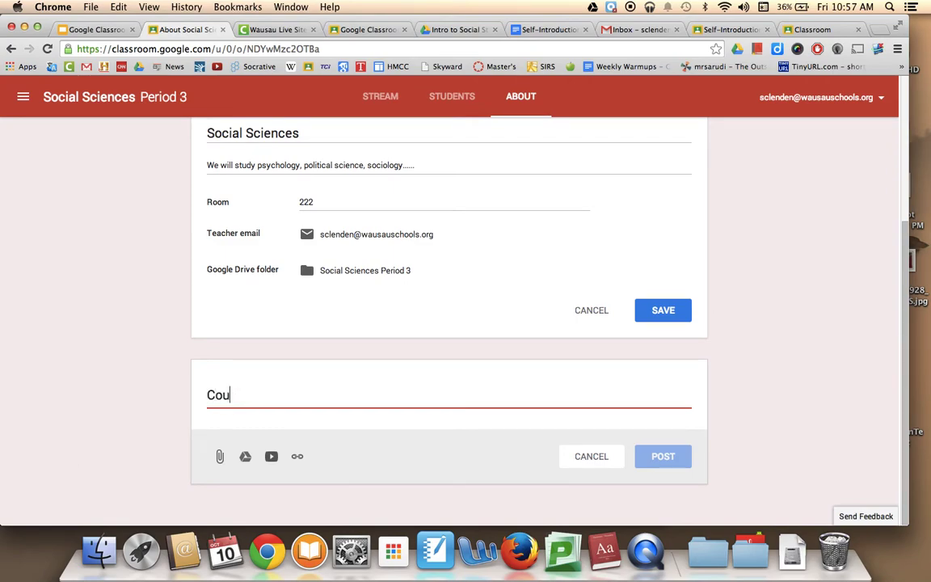
text(rse Syllabus)
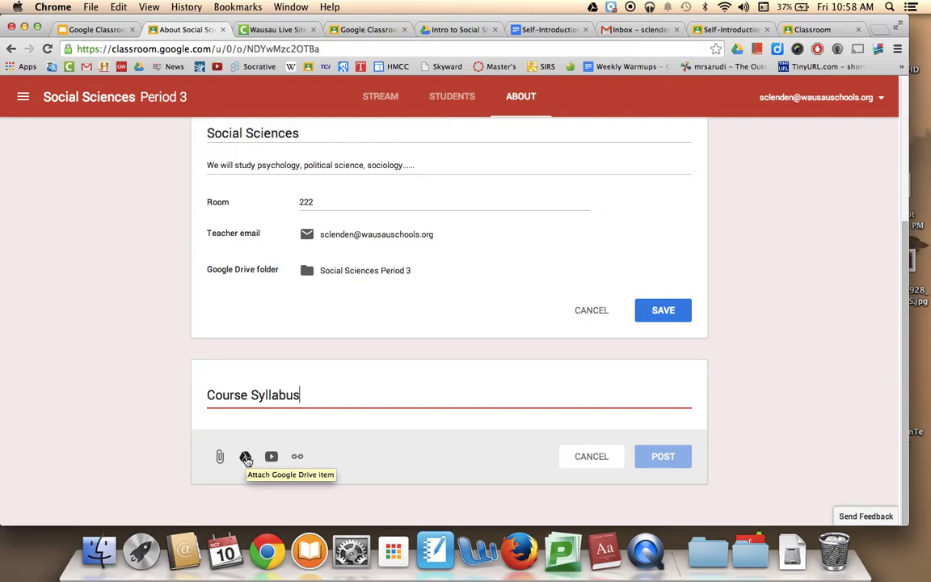
- Retitle the materials post 'Your Teacher', attach the teacher's self-introduction YouTube video, and post it
key(super+a)
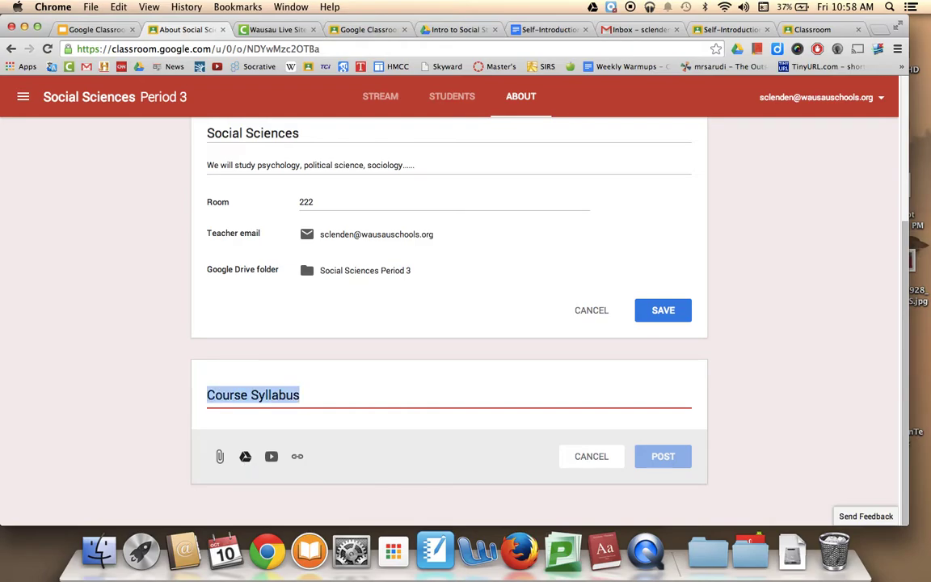
text(Your Teacher)
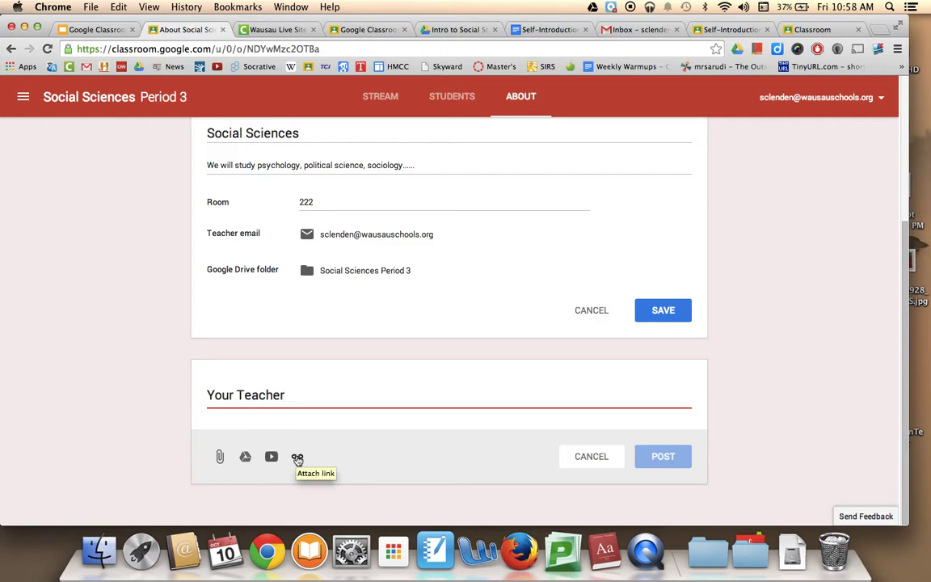
click(273, 458)
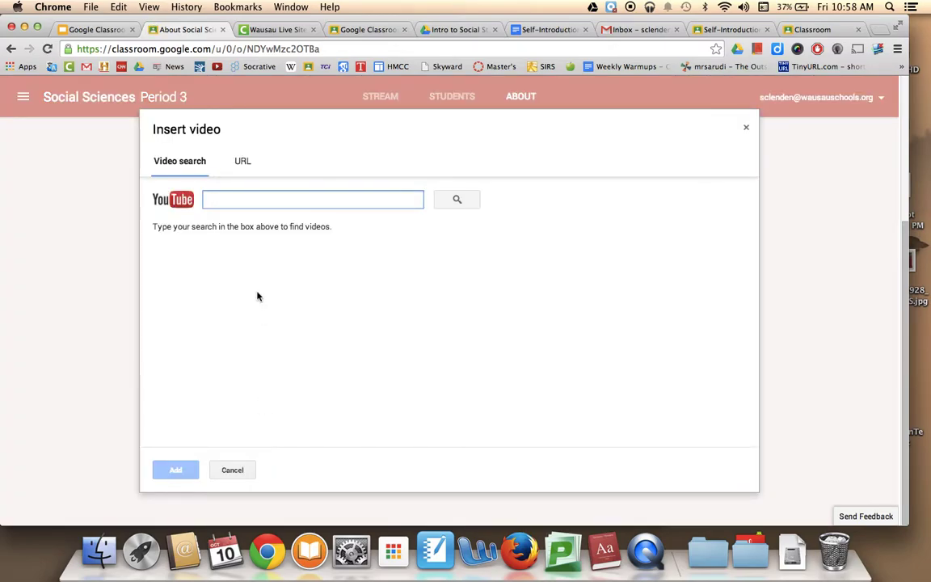
text(mr. clendenning)
key(Return)
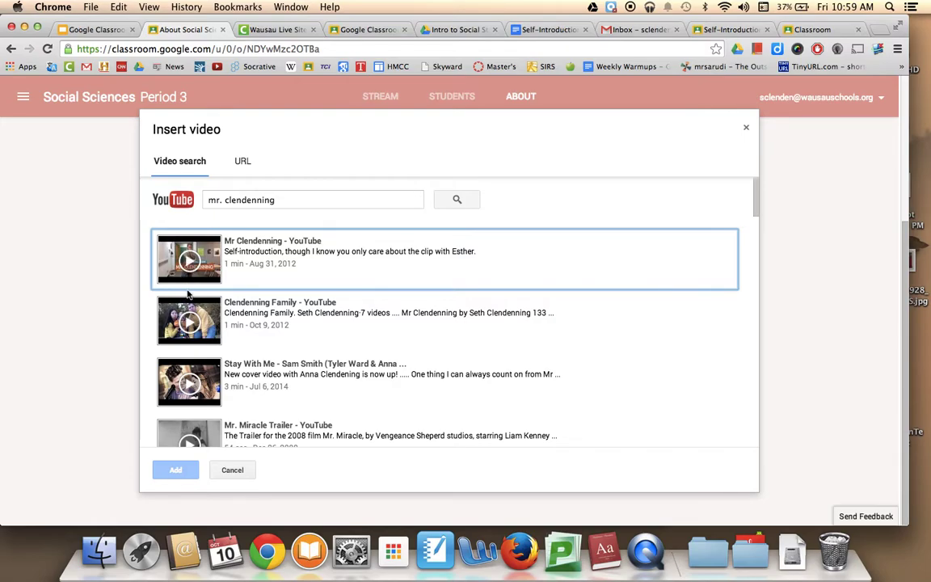
click(167, 253)
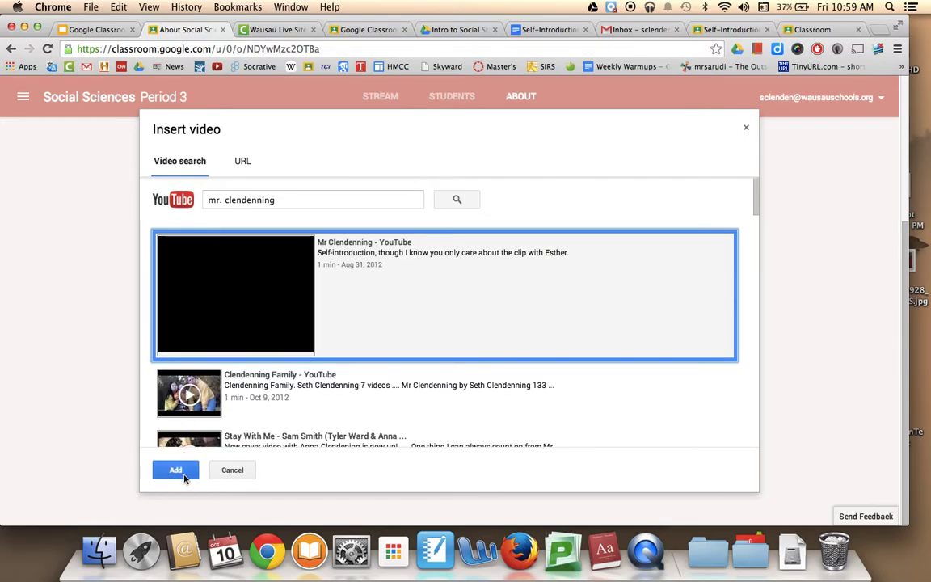
click(180, 473)
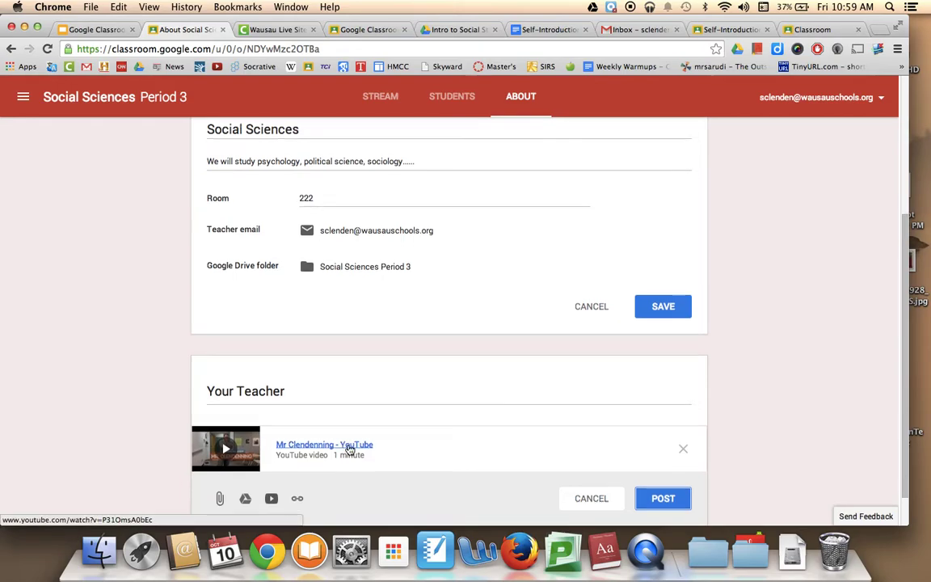
click(679, 465)
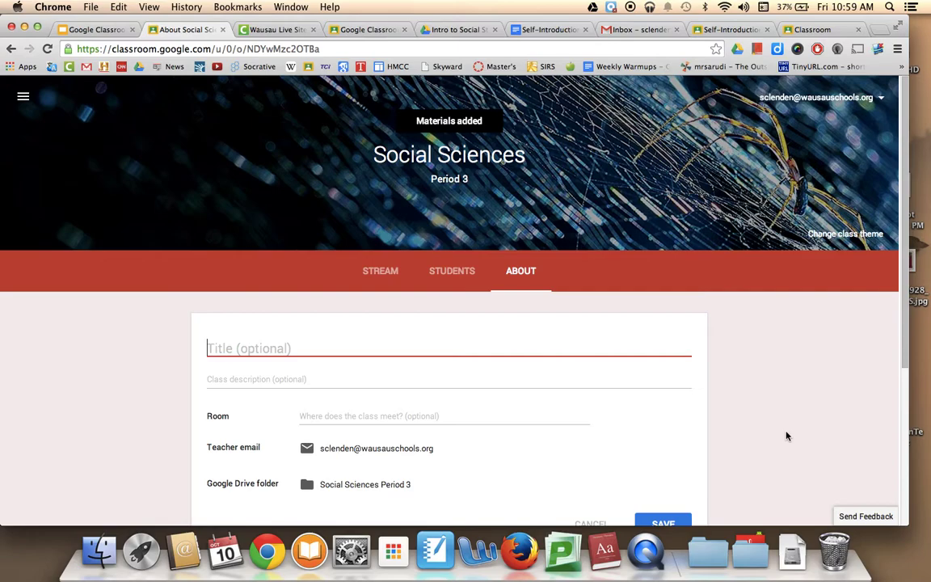
- Save the About info as Social Sciences, description 'Political Science, etc.', room 222
scroll(786, 437, down, 3)
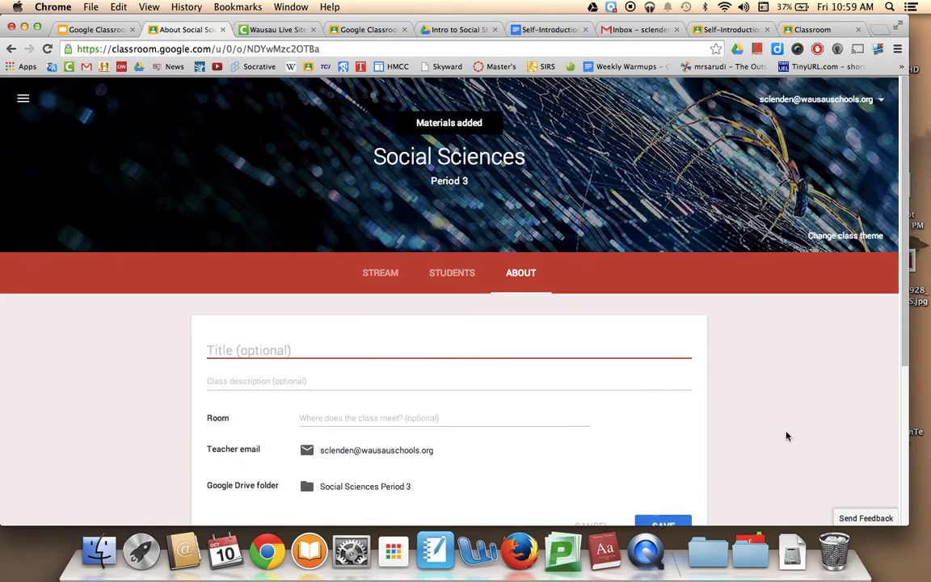
scroll(786, 436, down, 1)
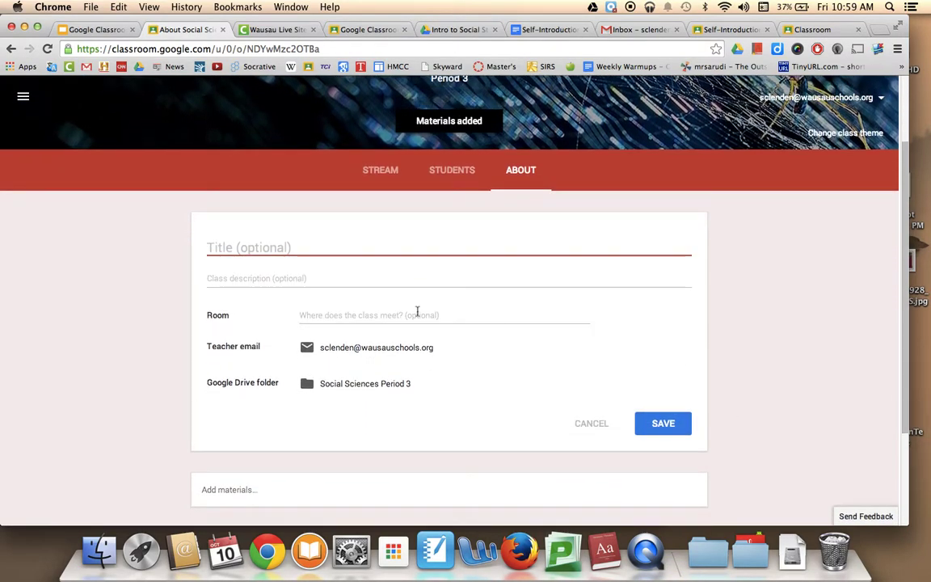
text(S)
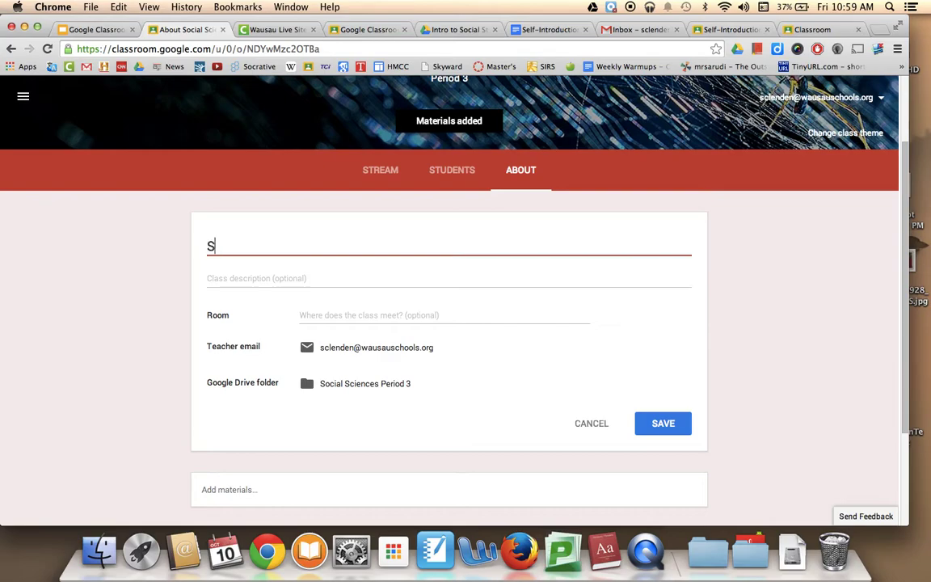
text(ocial Sciences)
key(Tab)
text(Political Science, etc.)
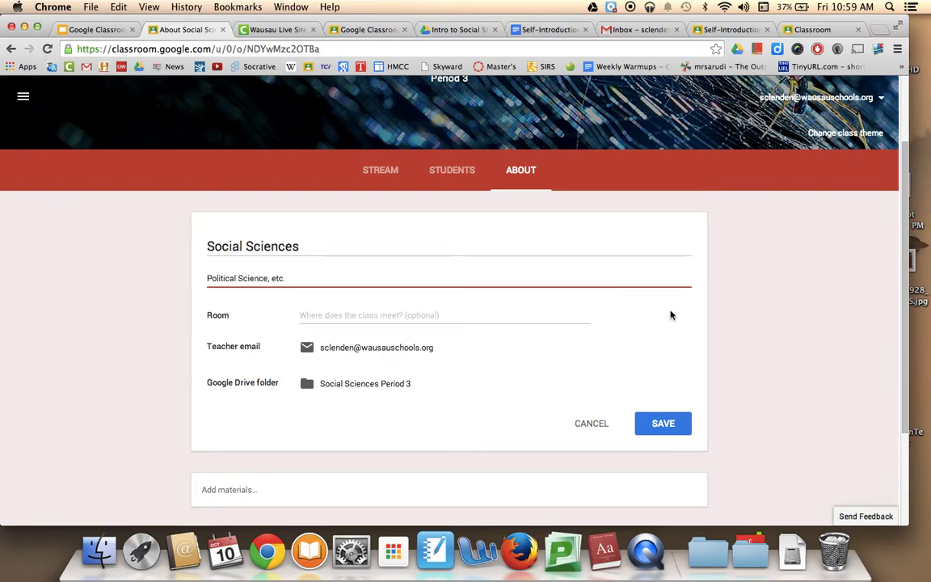
click(395, 316)
text(222)
click(666, 421)
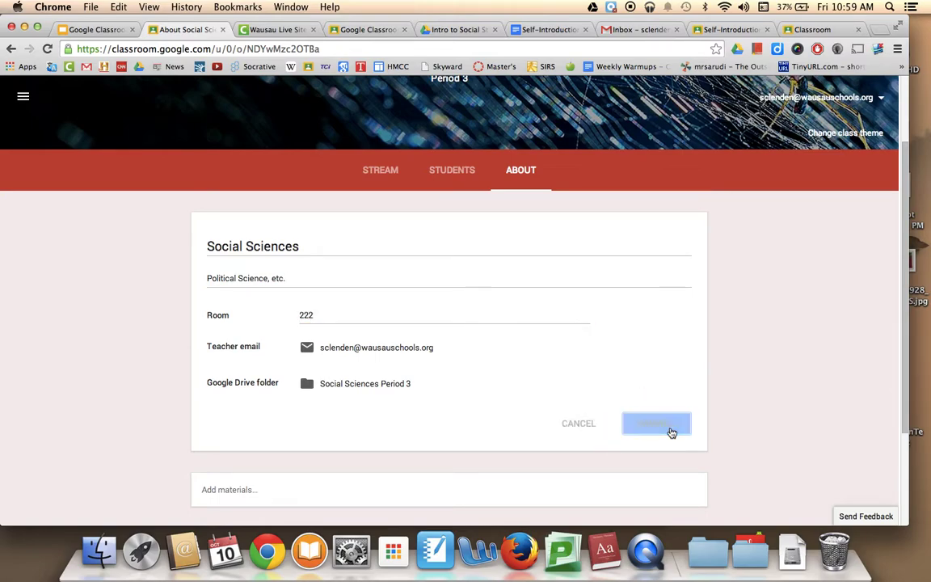
scroll(670, 432, down, 3)
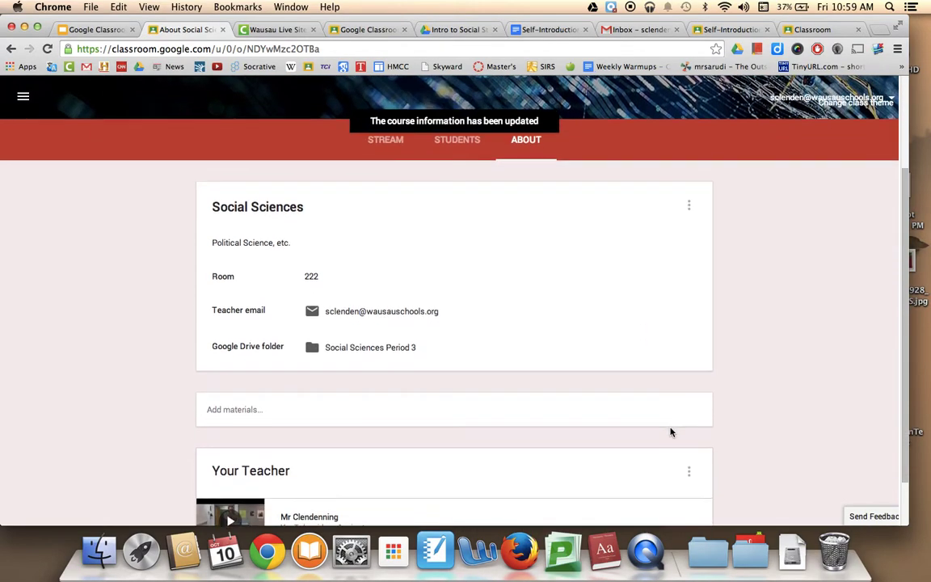
scroll(509, 162, up, 5)
scroll(523, 363, down, 5)
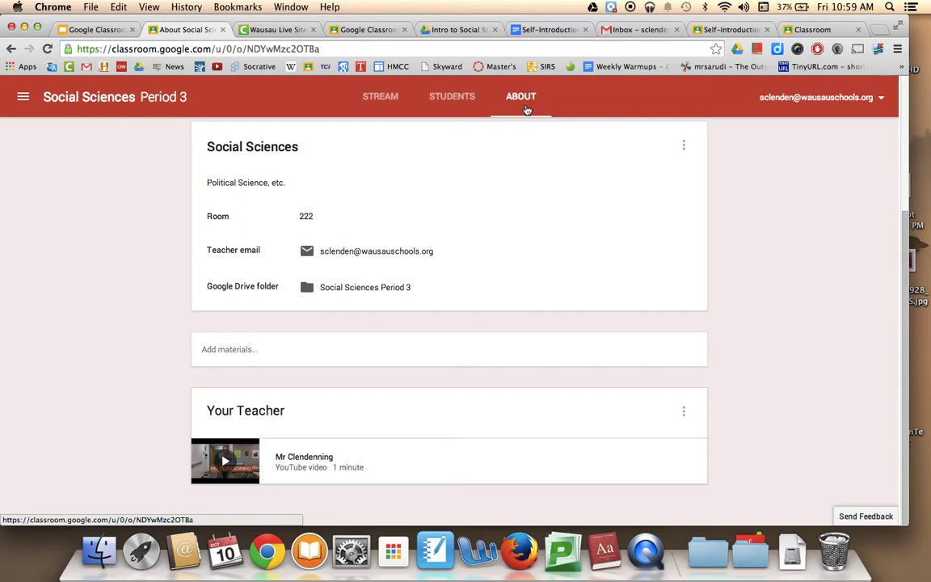
click(449, 99)
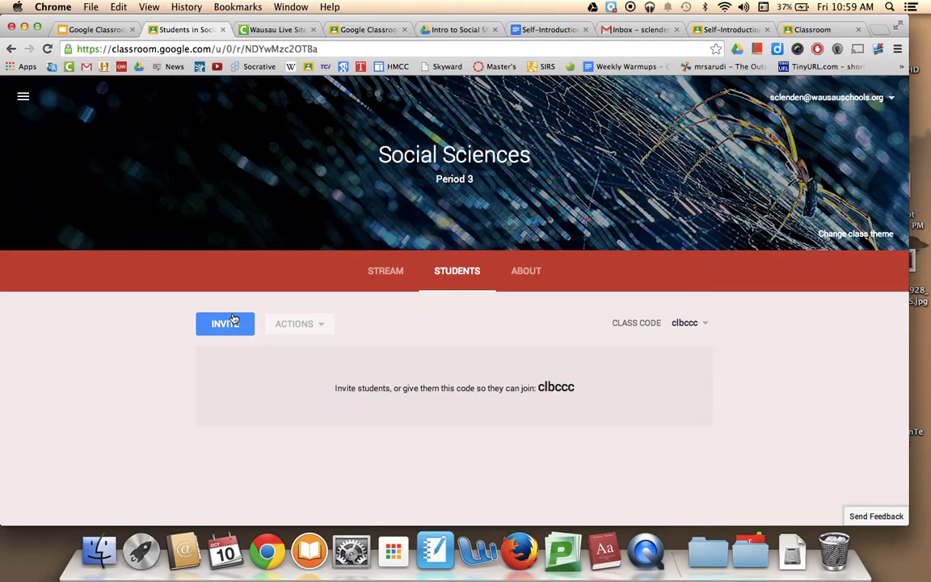
click(233, 320)
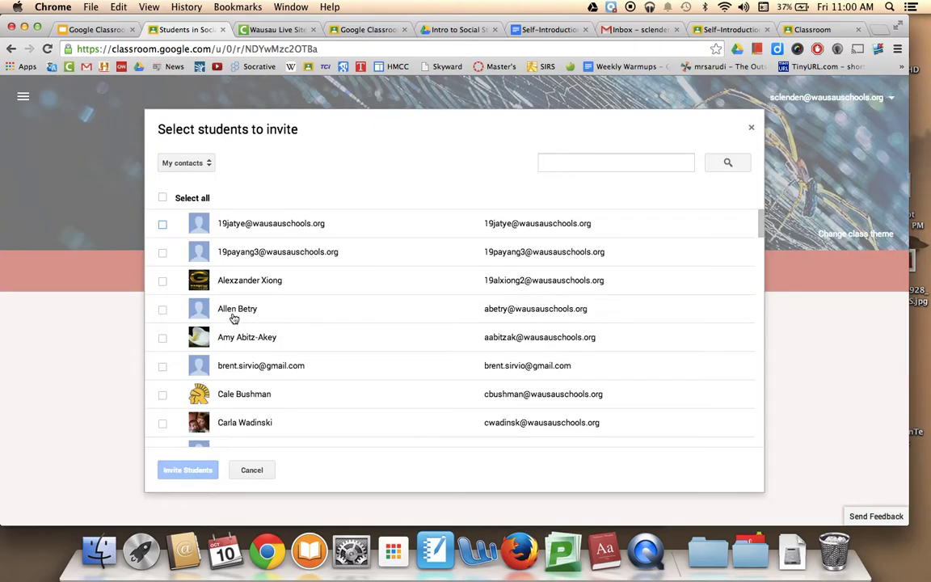
click(191, 163)
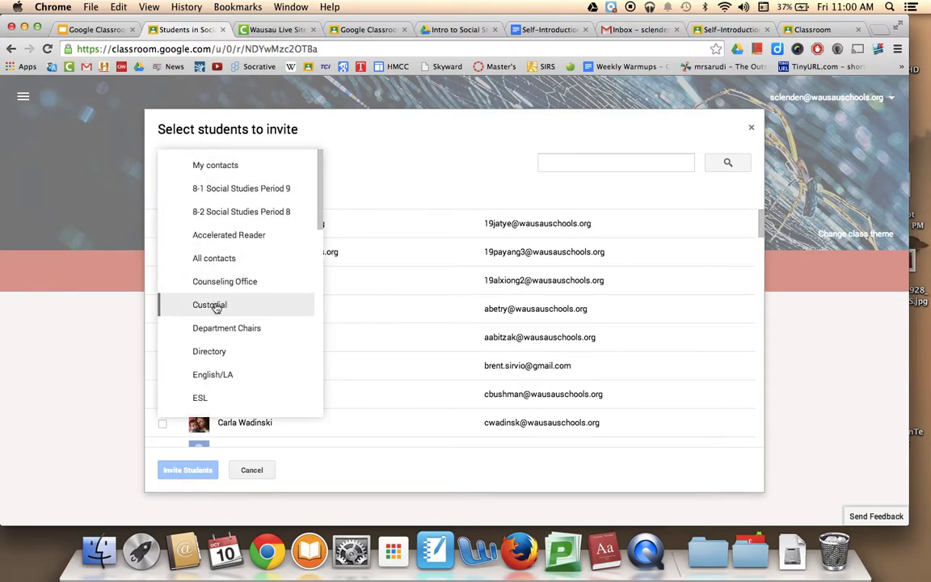
click(244, 211)
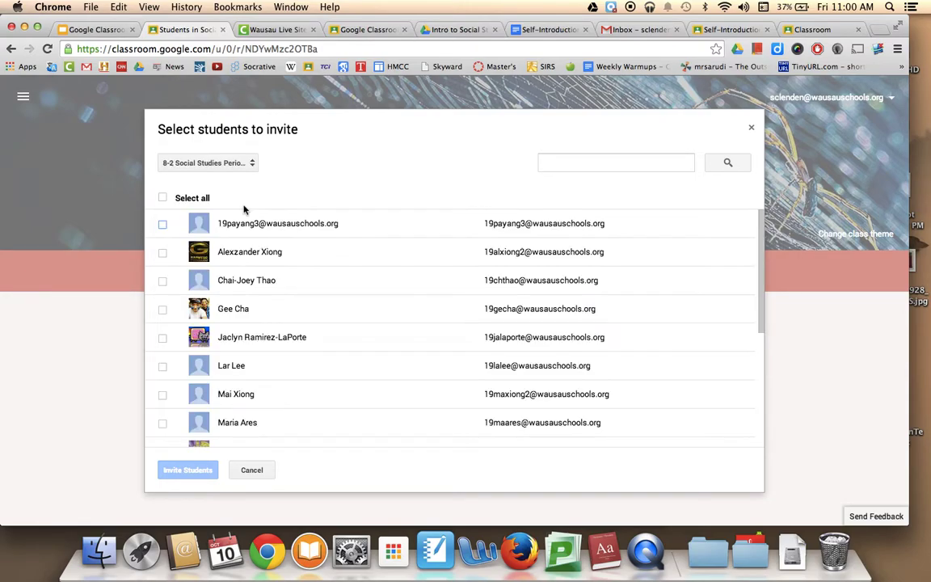
click(163, 198)
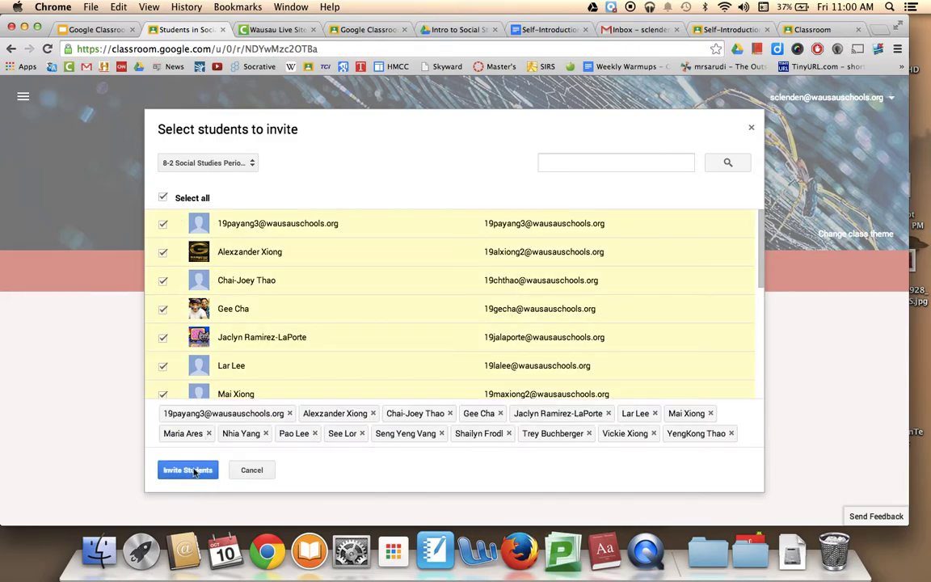
click(257, 475)
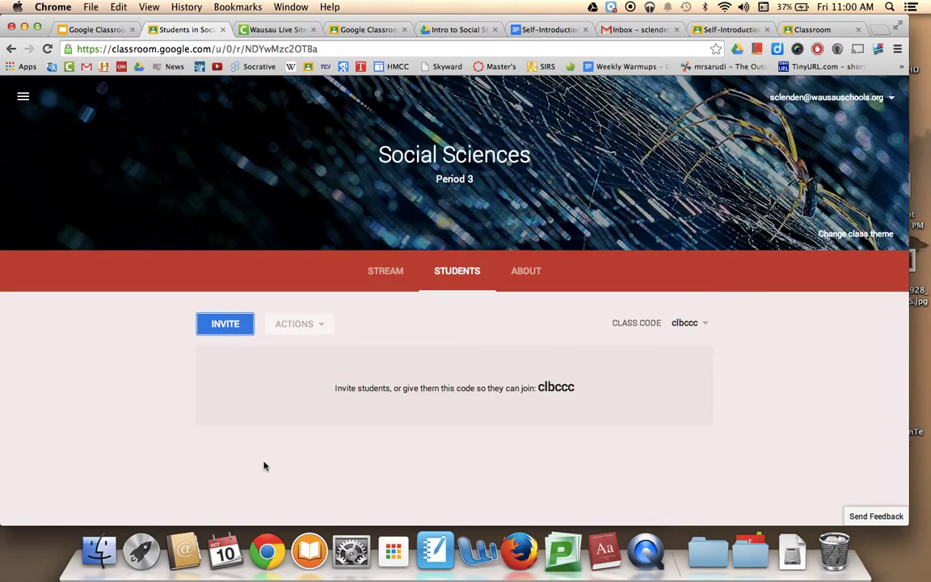
click(244, 327)
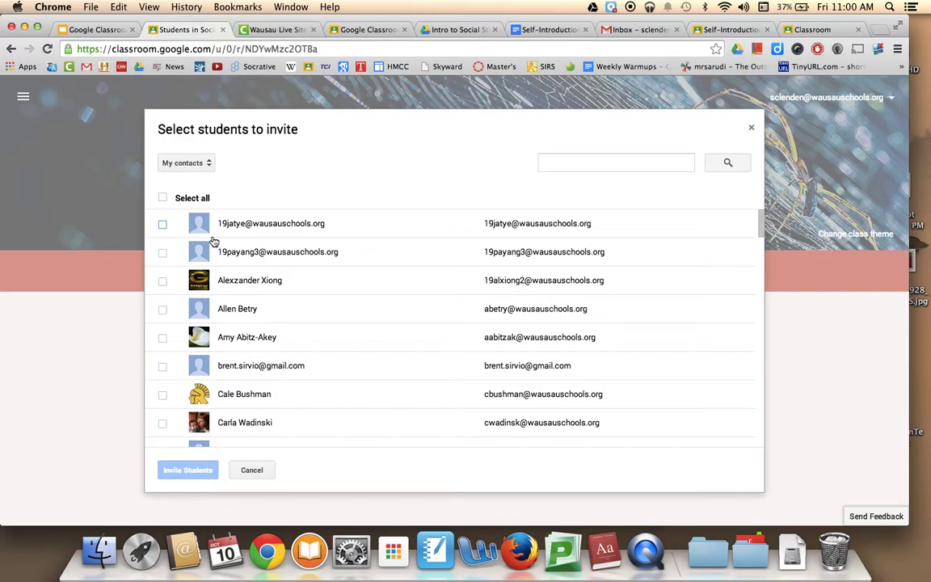
click(163, 311)
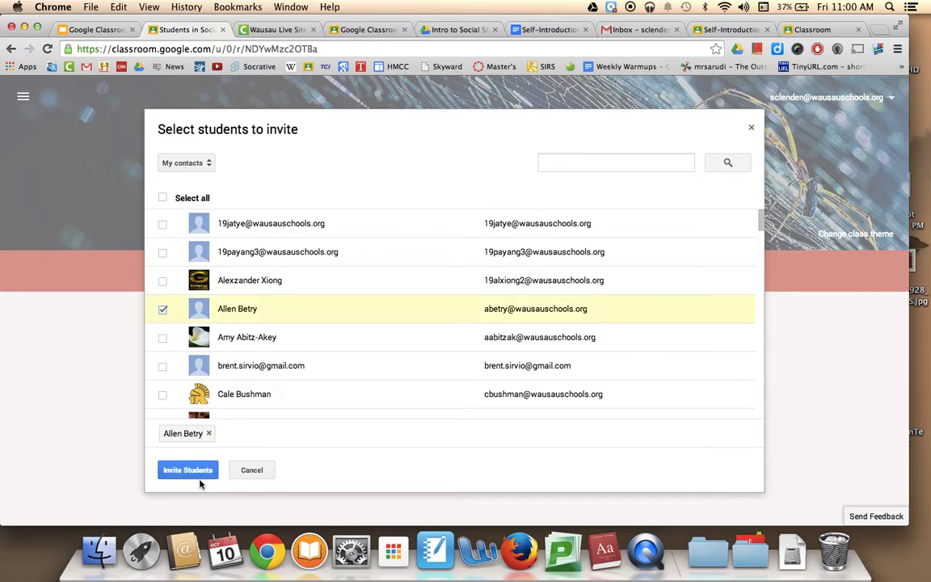
click(250, 470)
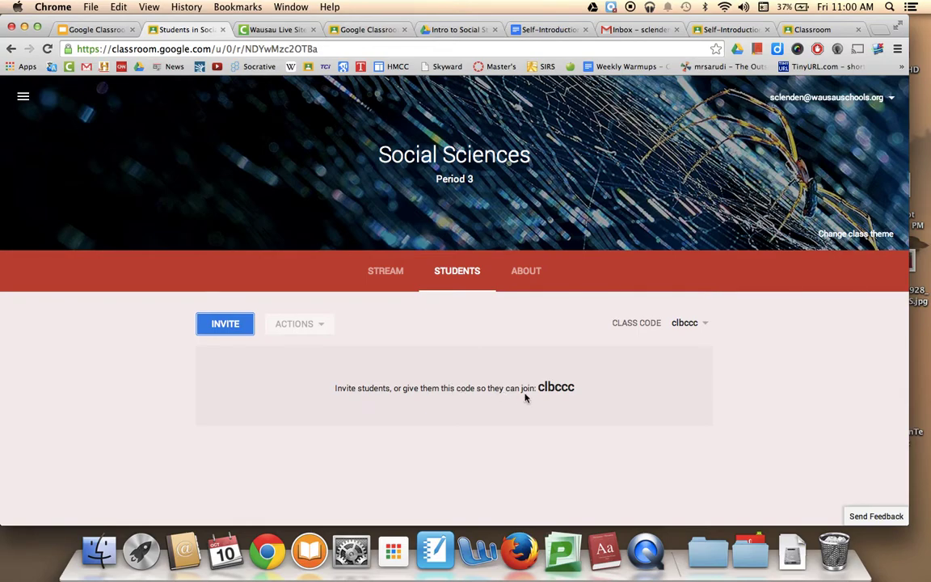
drag(538, 388, 585, 391)
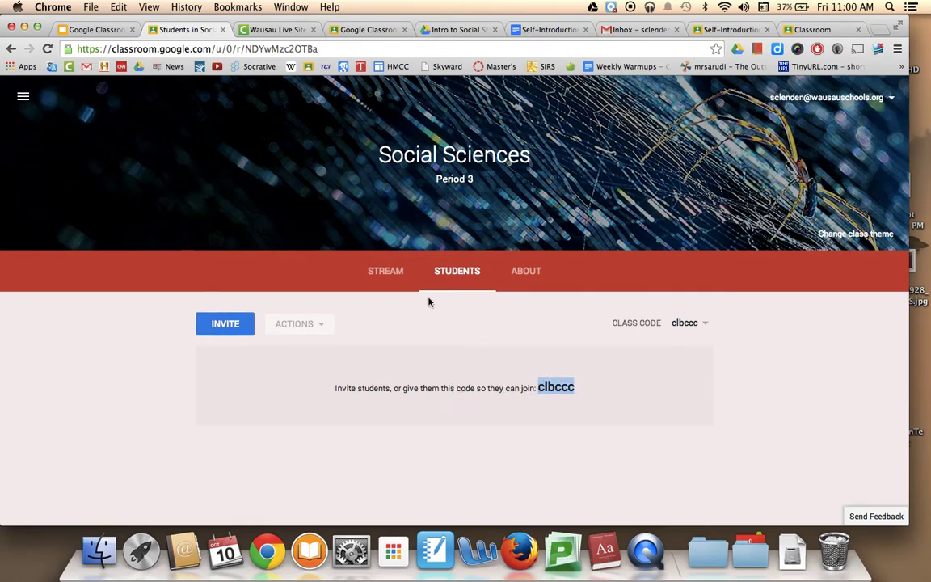
click(385, 271)
scroll(255, 326, down, 1)
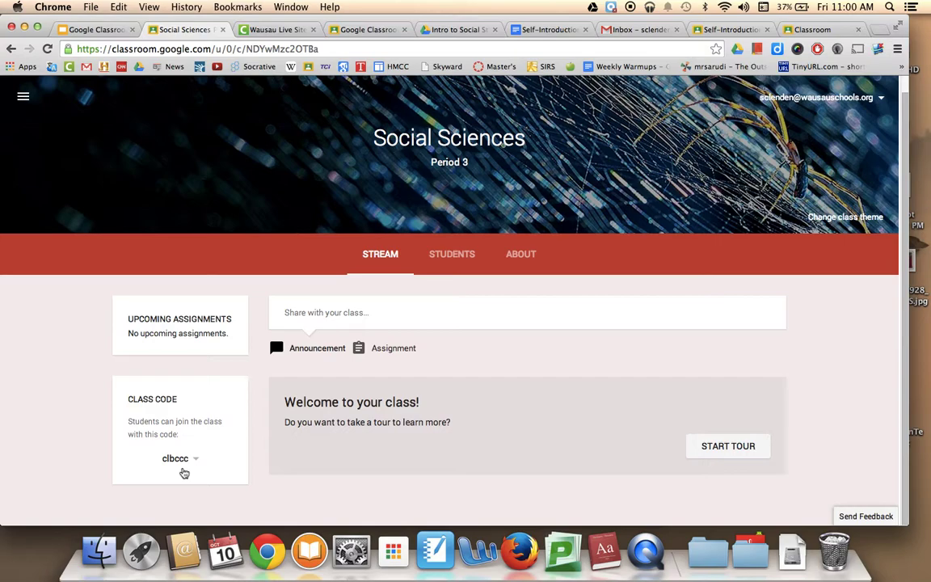
click(184, 468)
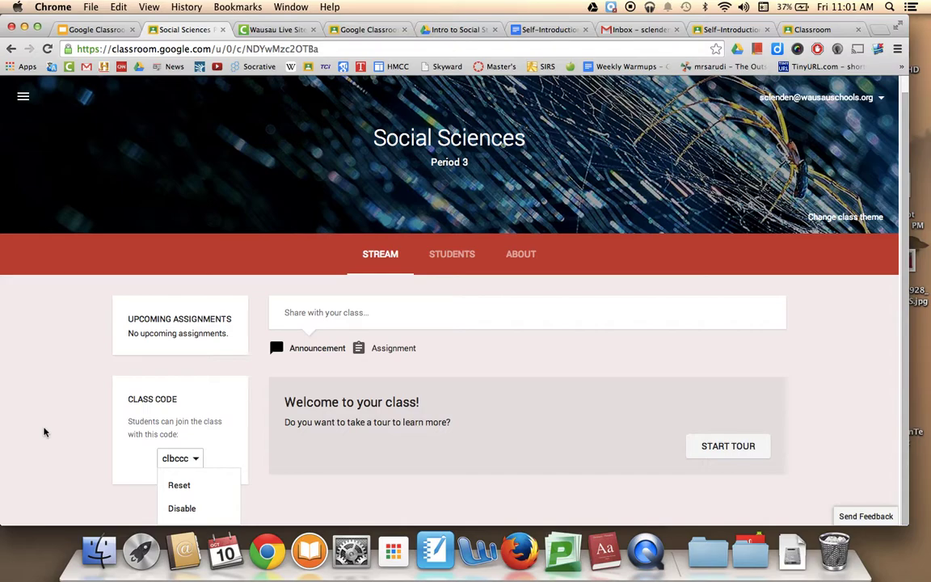
click(45, 432)
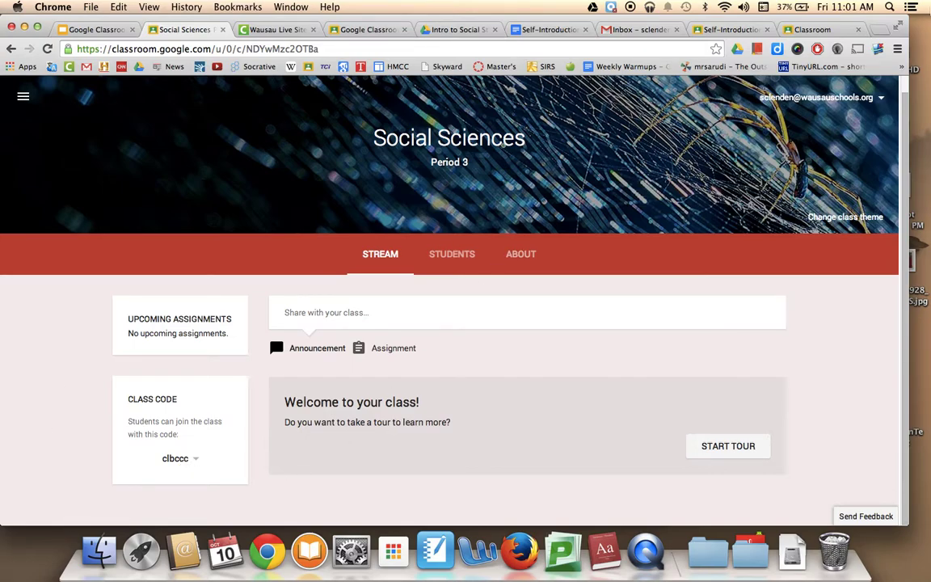
- Show the Classroom home page listing seven classes, including Social Sciences Period 3 with 0 students
click(828, 31)
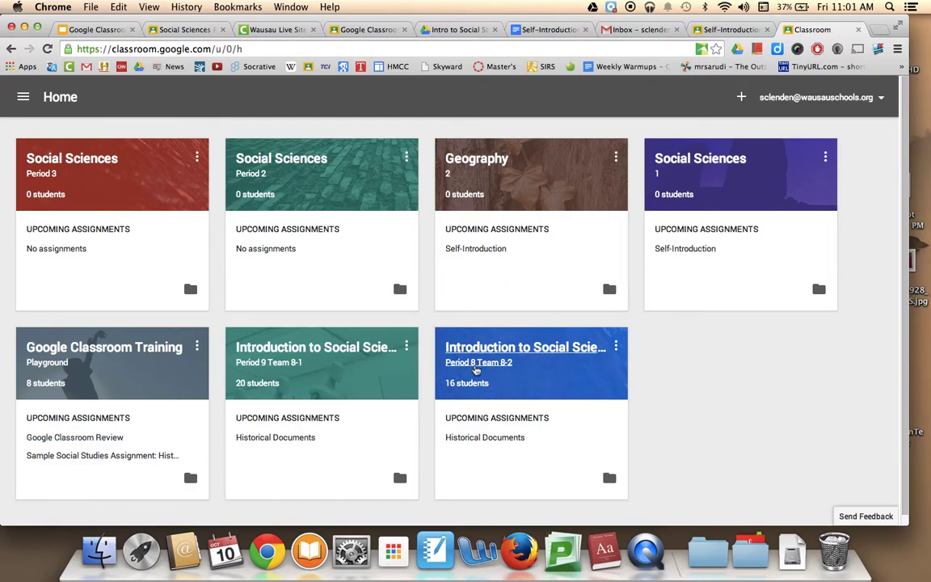
click(747, 103)
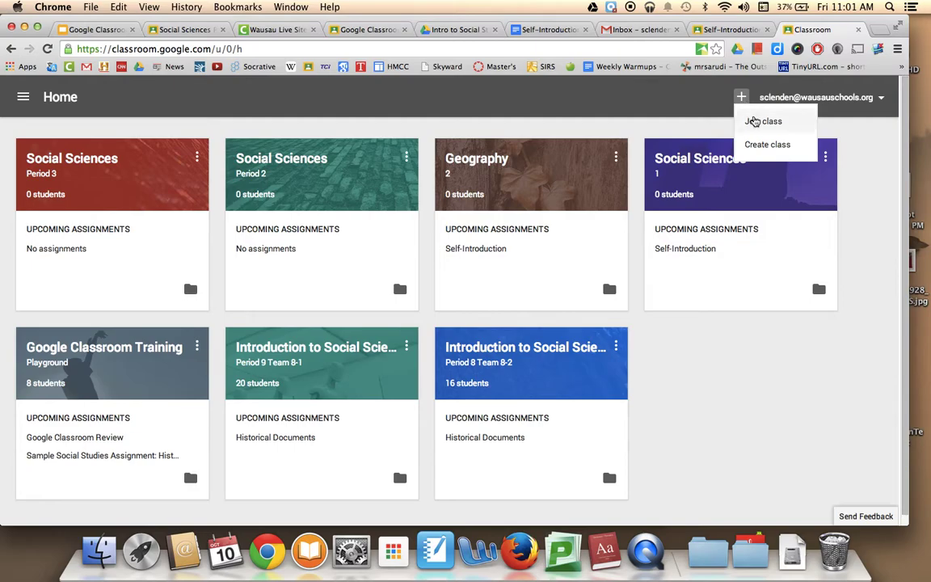
click(753, 122)
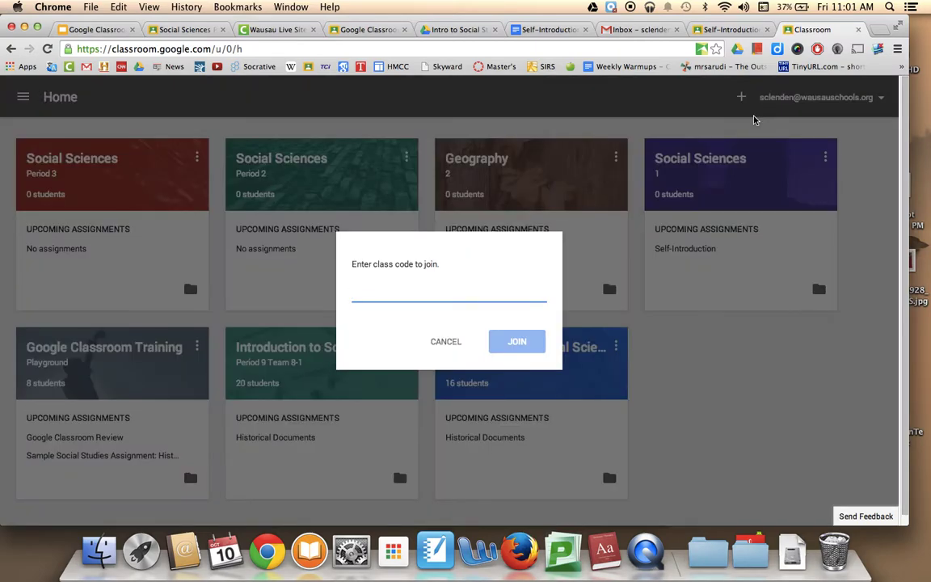
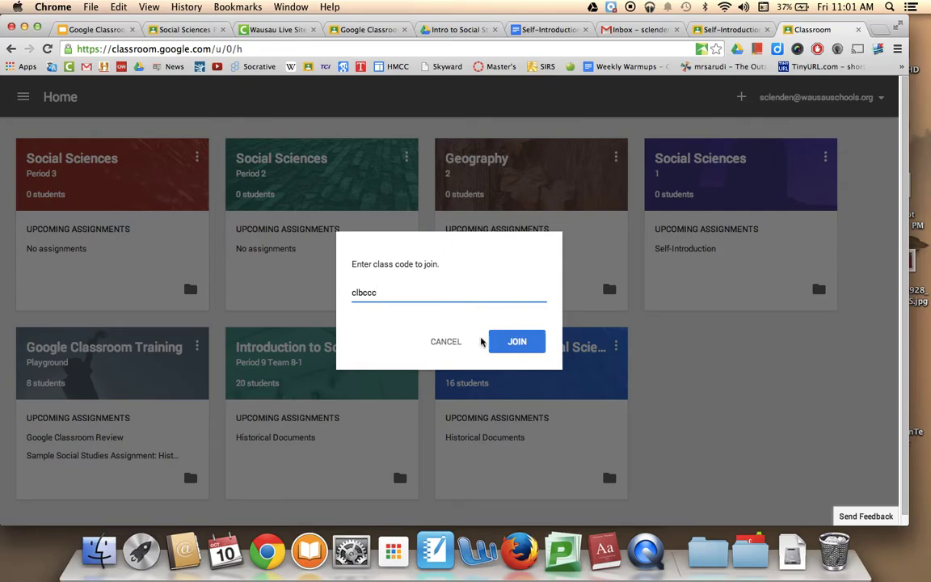
click(517, 340)
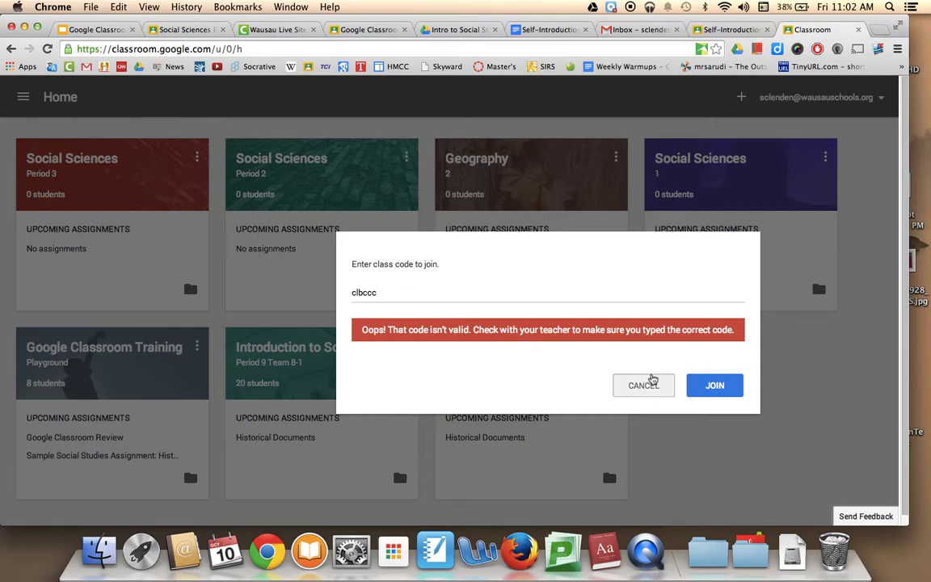
click(651, 381)
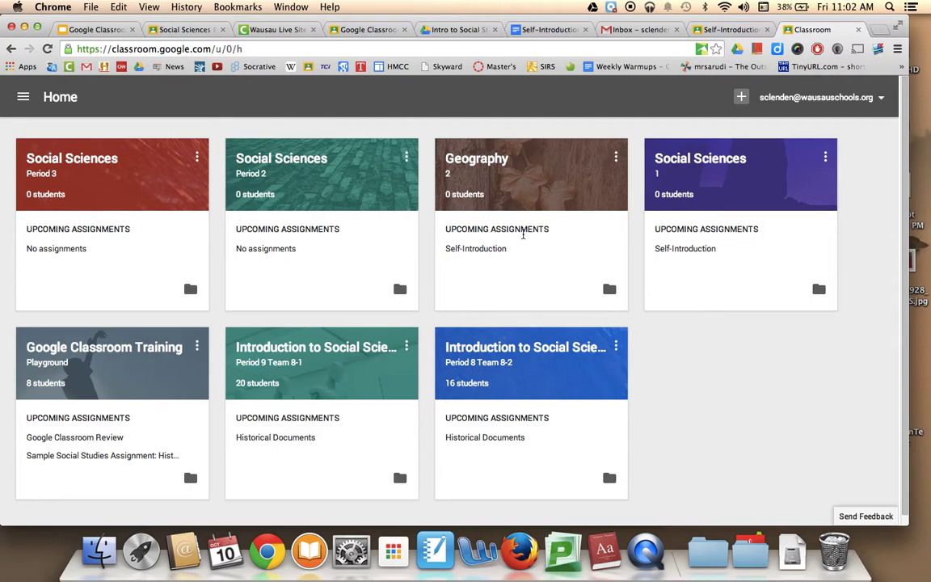
- Review the Training Playground class's eight-student roster, then return to the Add Students slide
click(727, 29)
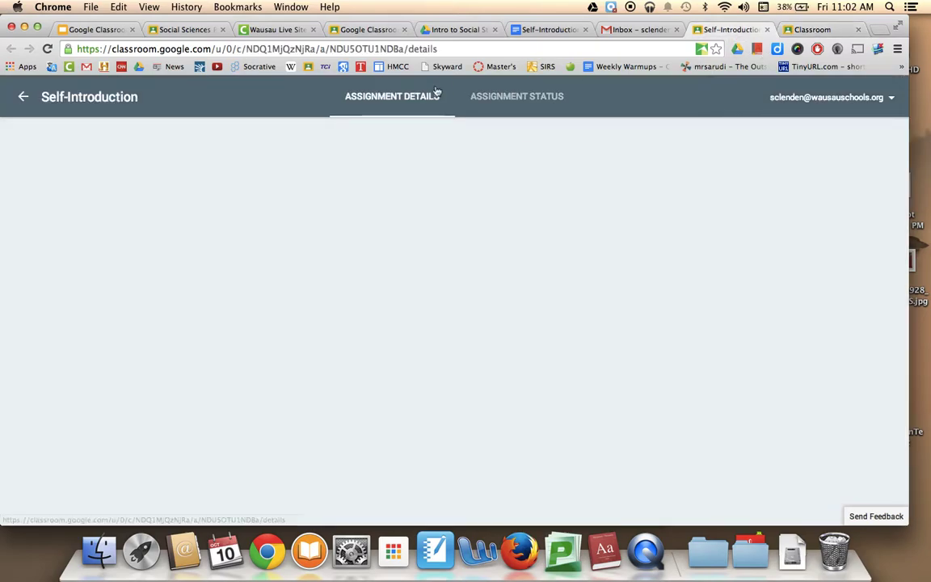
click(25, 101)
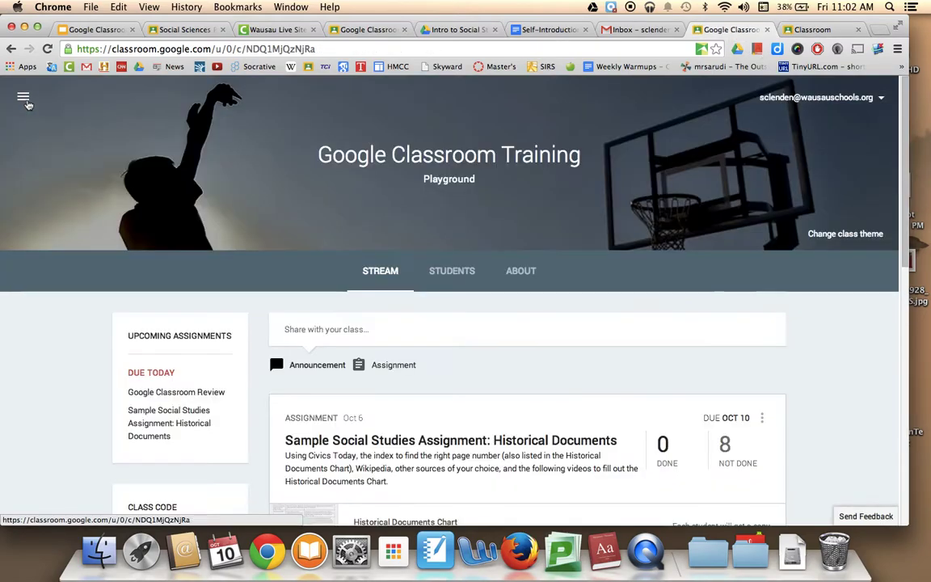
scroll(374, 370, down, 3)
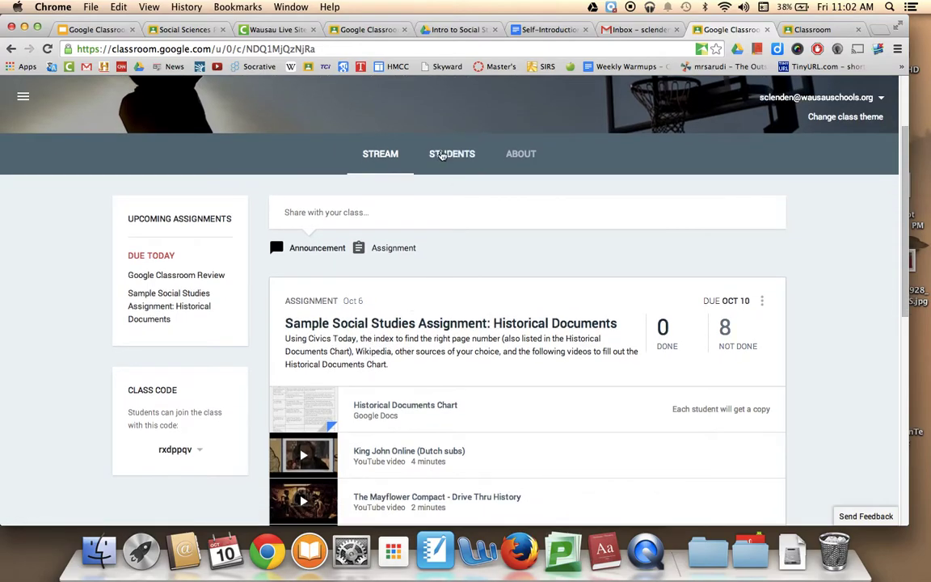
click(447, 154)
scroll(390, 336, down, 4)
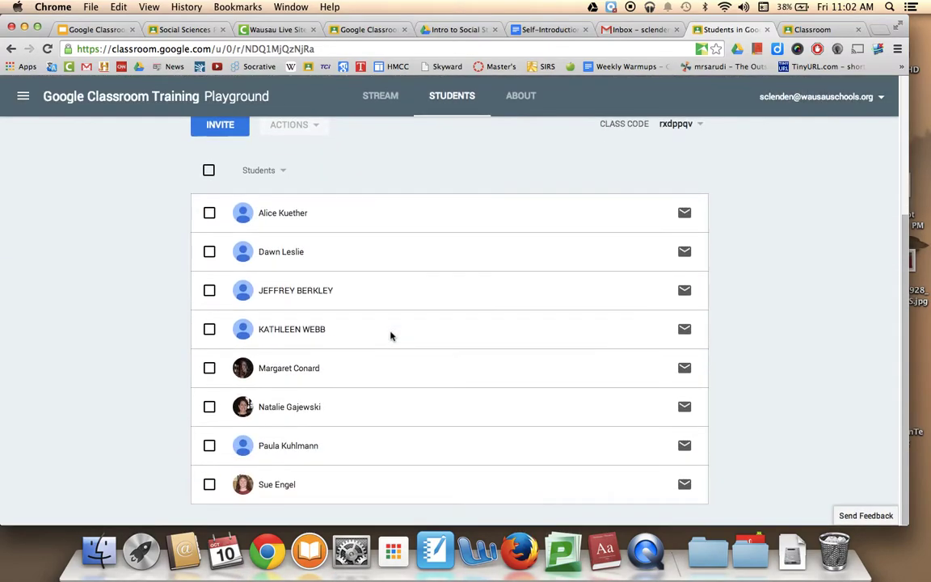
scroll(390, 336, up, 3)
scroll(391, 336, down, 3)
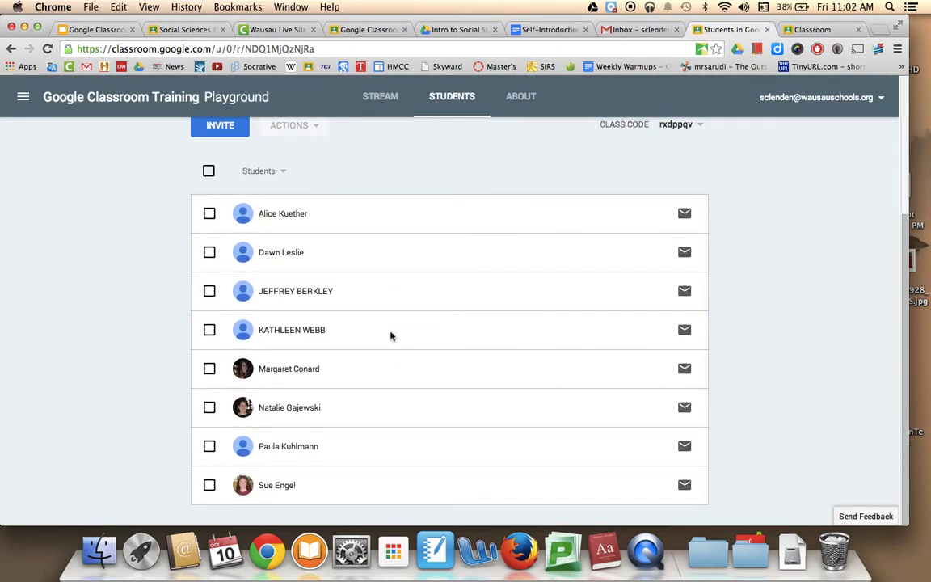
click(94, 30)
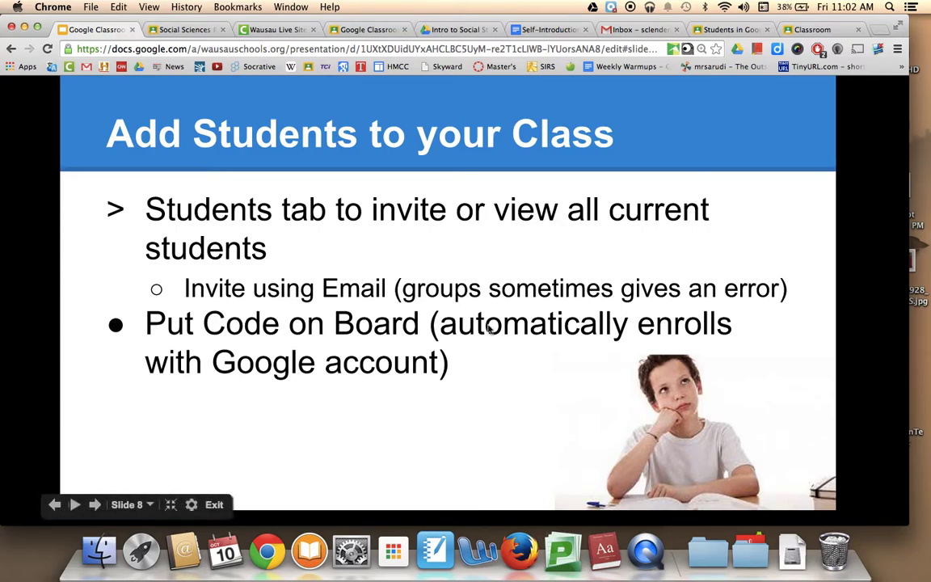
- Bookmark then unbookmark the Classroom home page, and advance the deck to the Creating Assignments slide
click(812, 30)
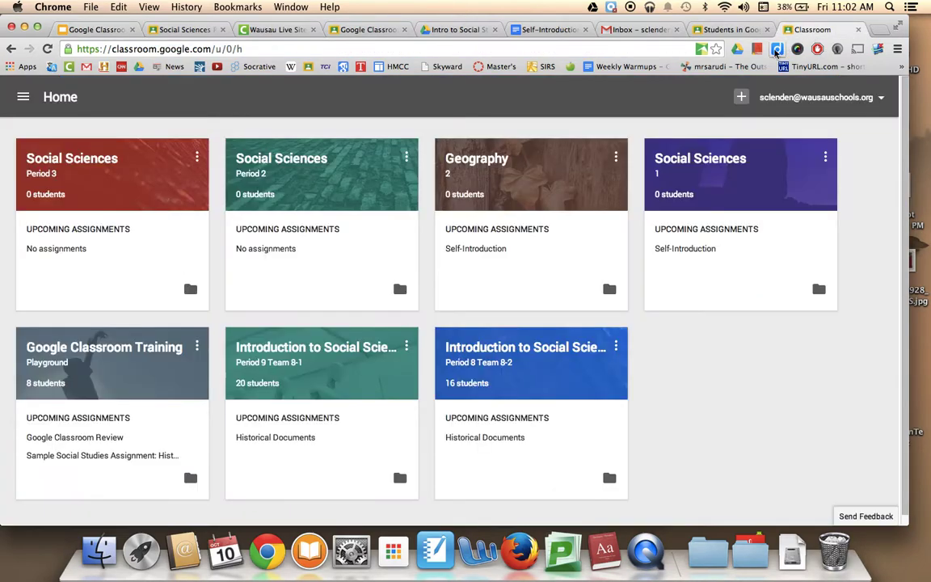
click(715, 50)
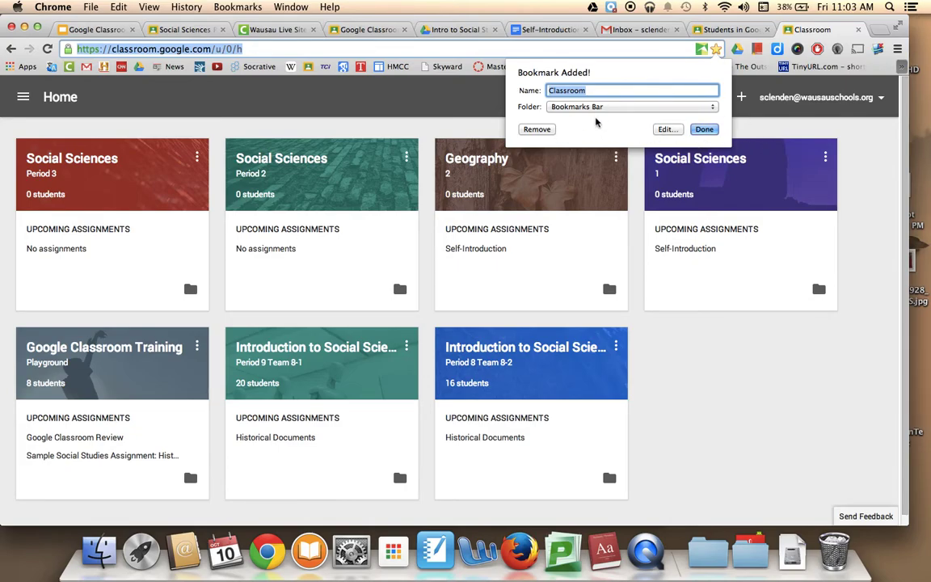
click(536, 129)
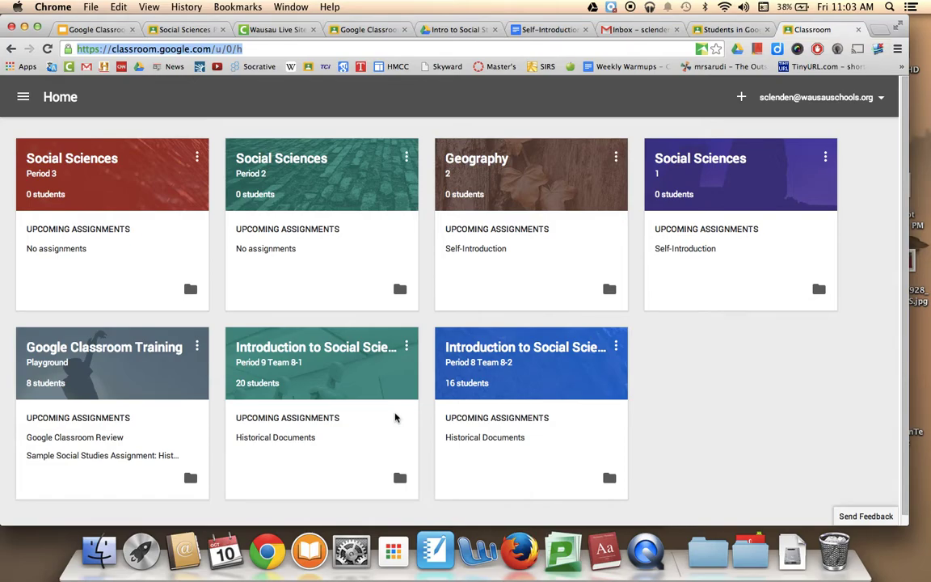
click(84, 30)
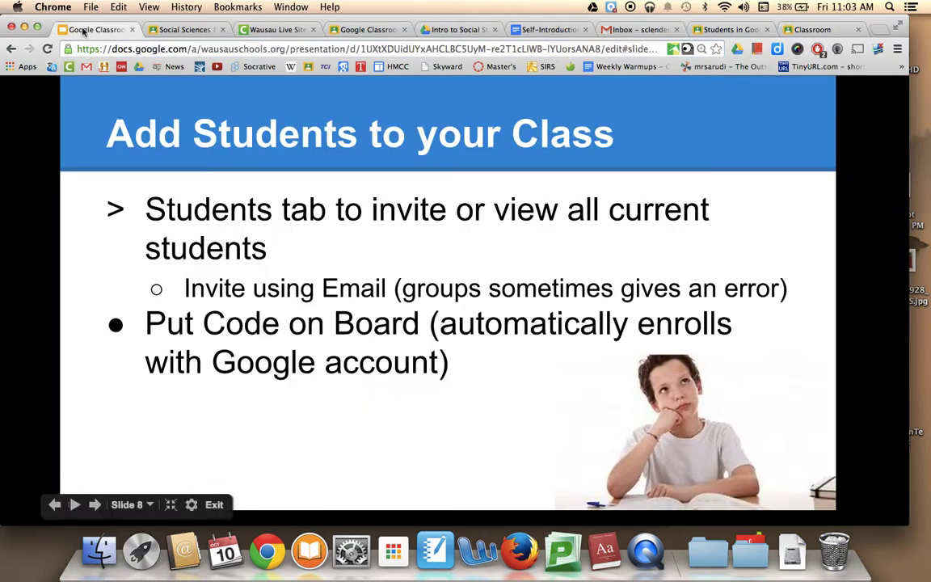
key(Right)
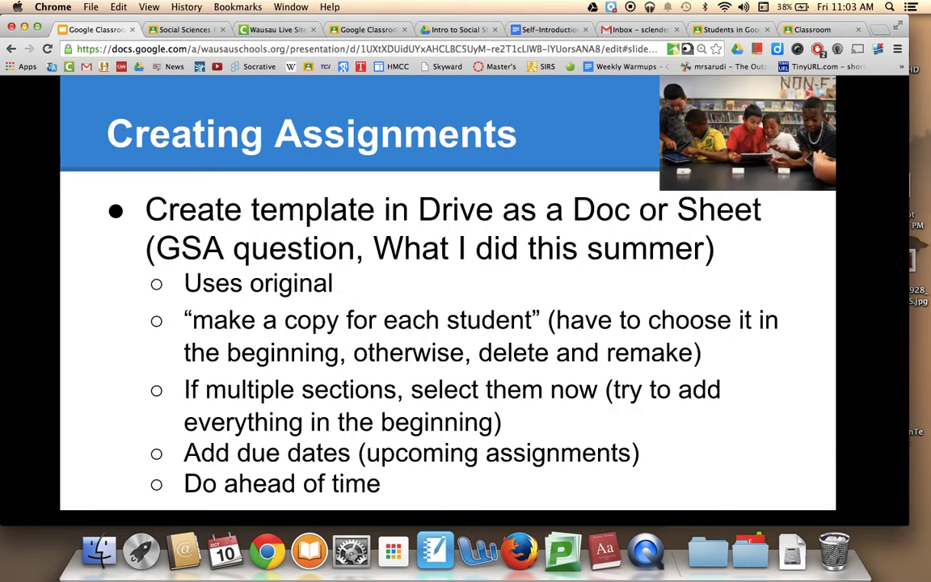
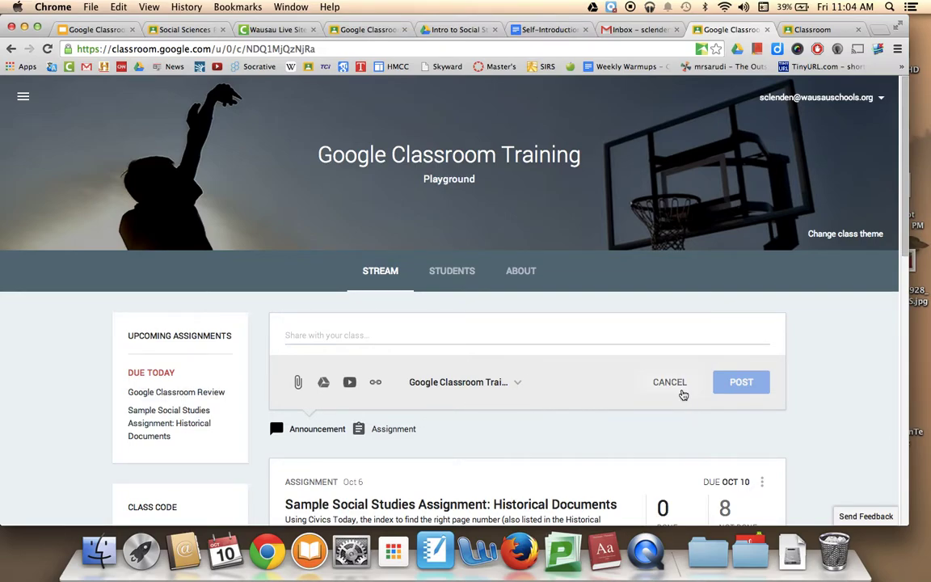
- Discard the empty class post and open a blank new assignment form
click(683, 392)
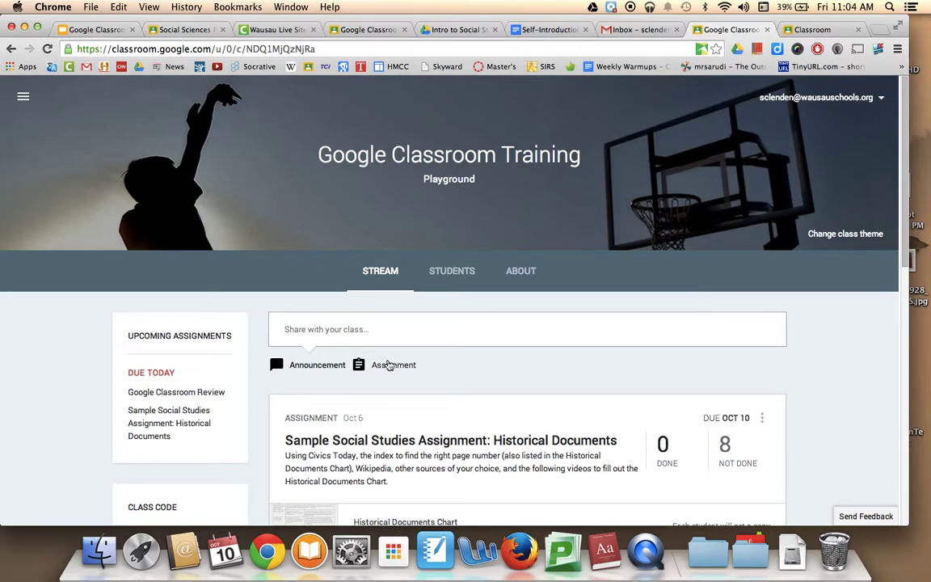
click(390, 366)
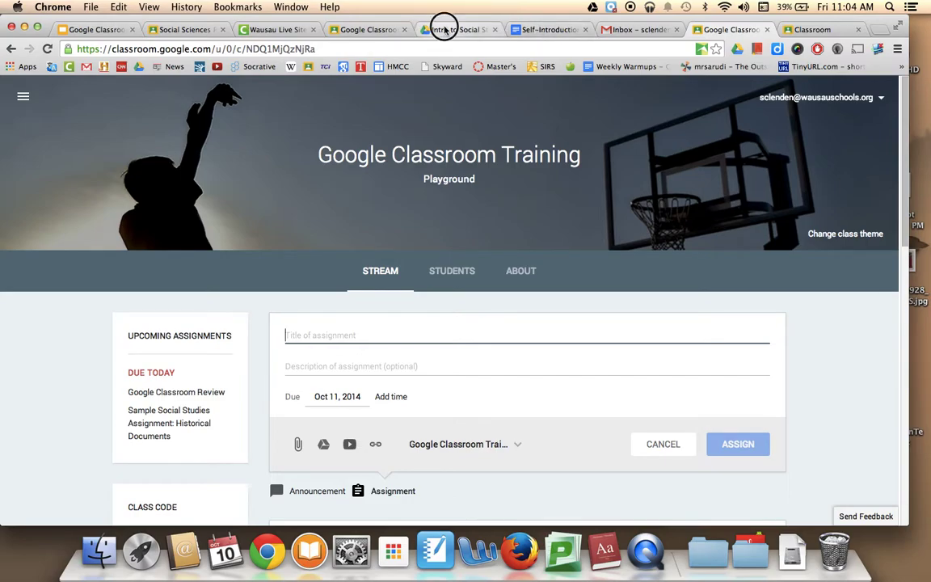
click(444, 30)
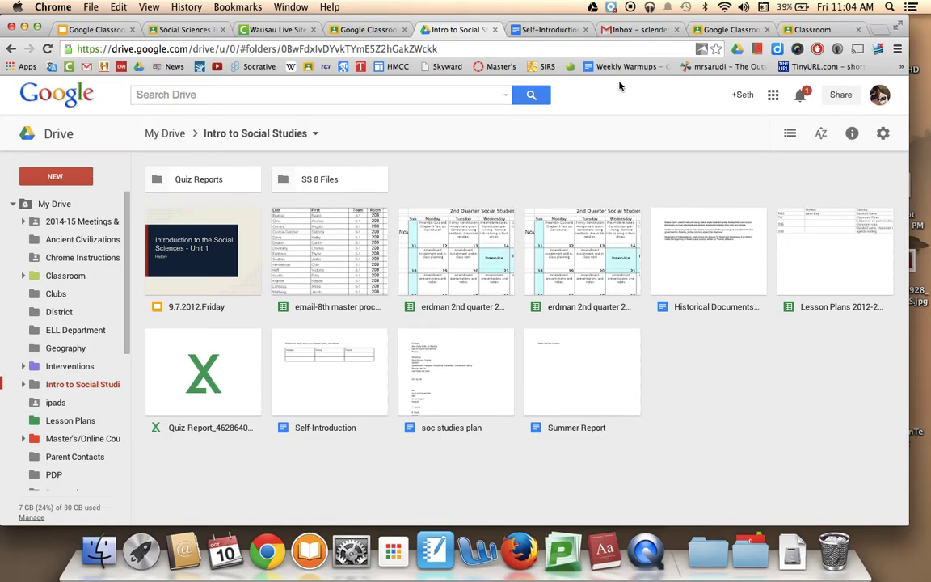
- Open Google Drive from Gmail's apps grid and browse My Drive's Classroom folder to Intro to Social Studies
click(634, 30)
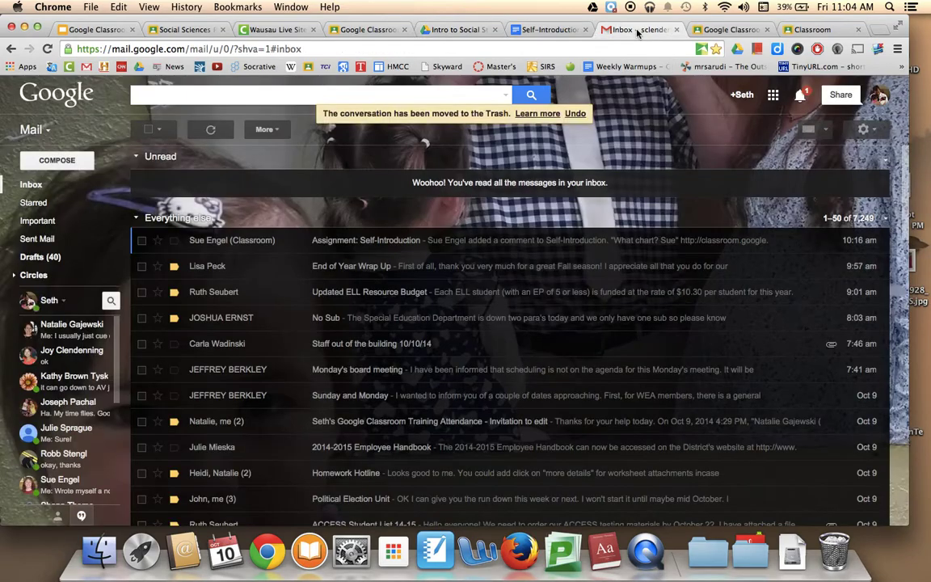
click(772, 95)
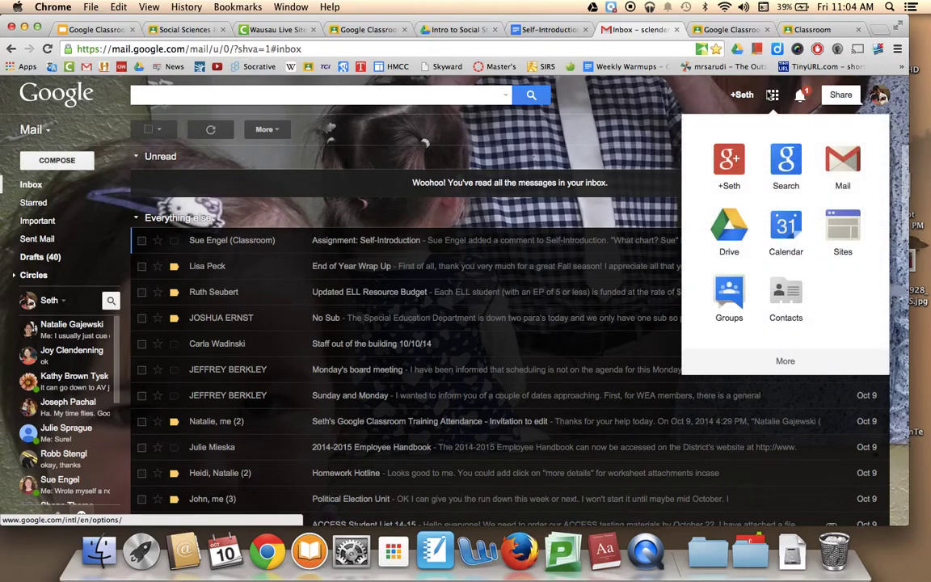
click(731, 232)
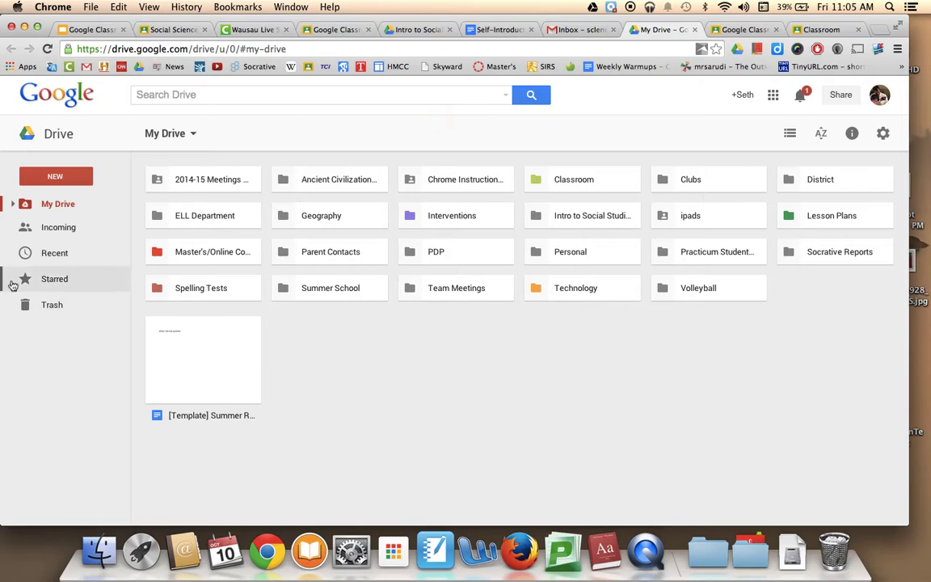
click(13, 205)
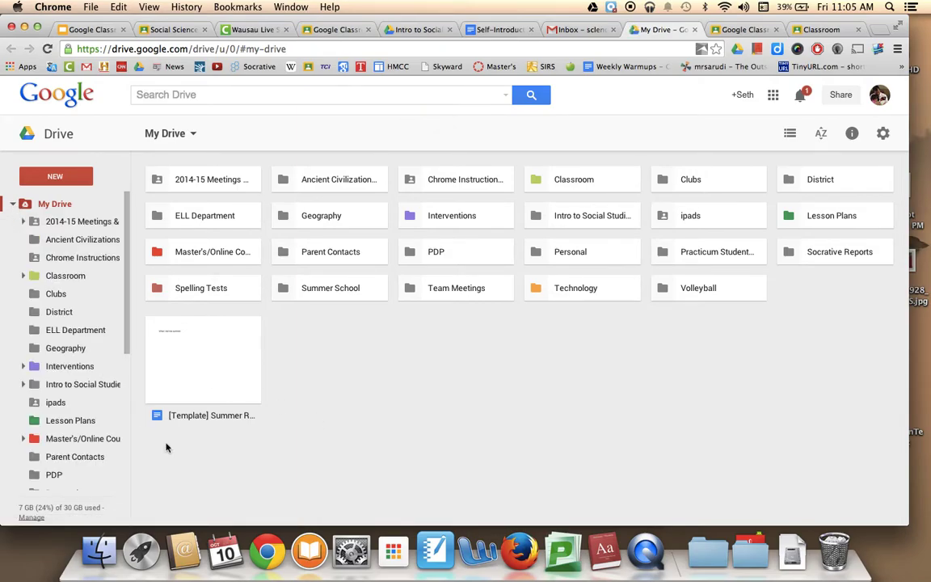
click(69, 278)
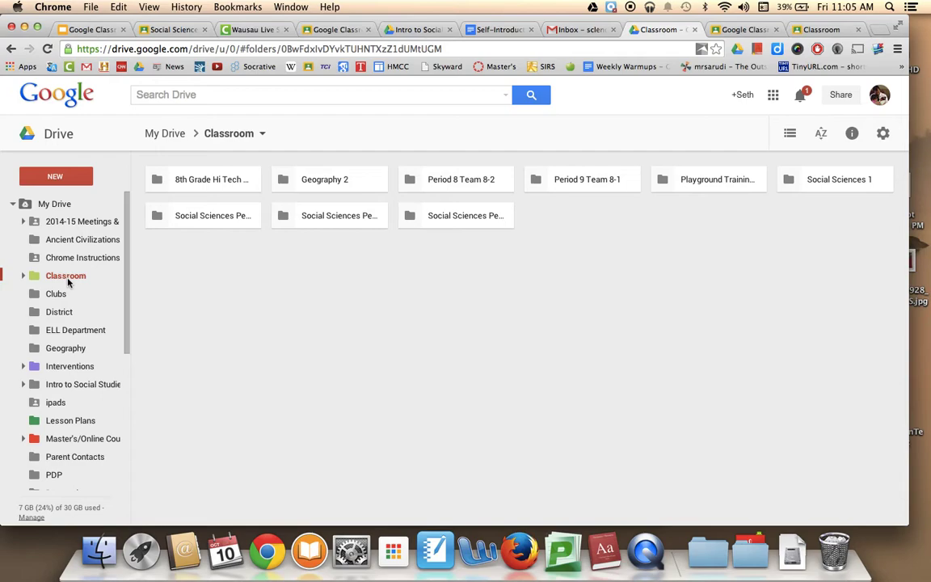
click(23, 276)
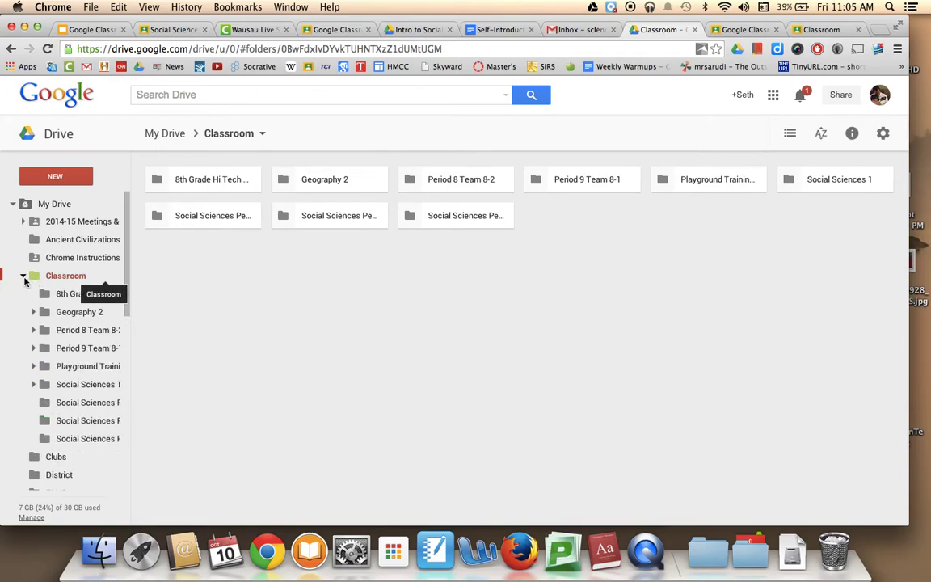
click(25, 281)
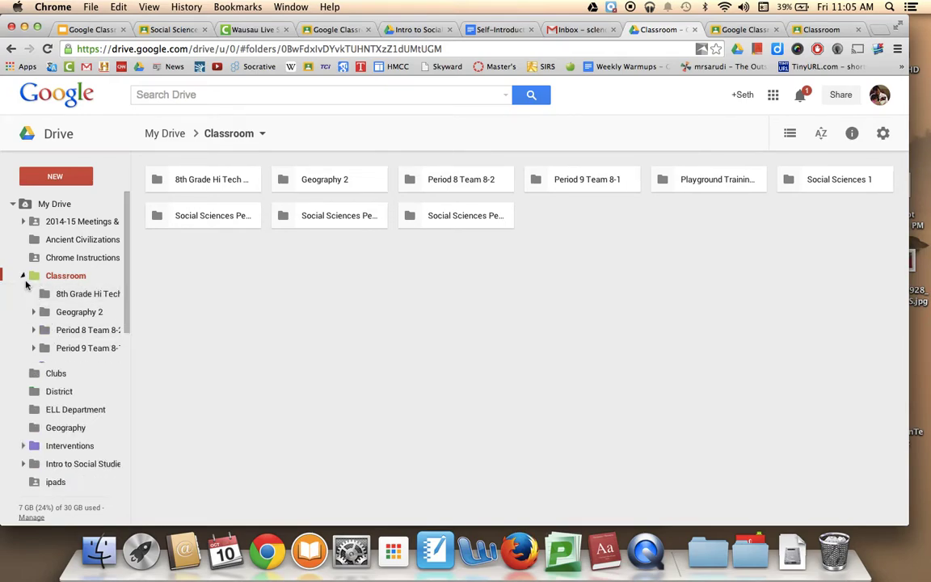
scroll(68, 373, down, 1)
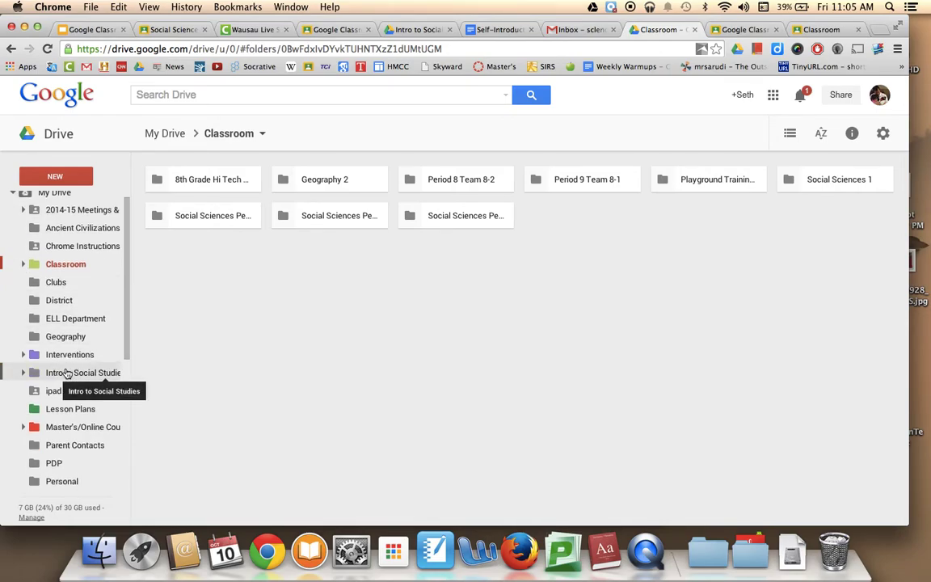
click(68, 373)
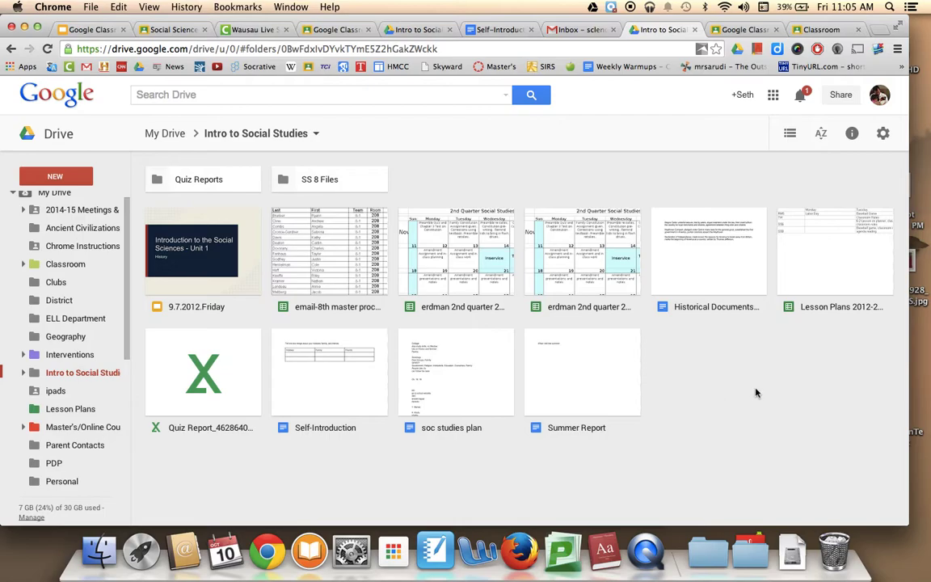
- Create a new blank Google Docs document and select the Self-Introduction prompt and table
click(56, 179)
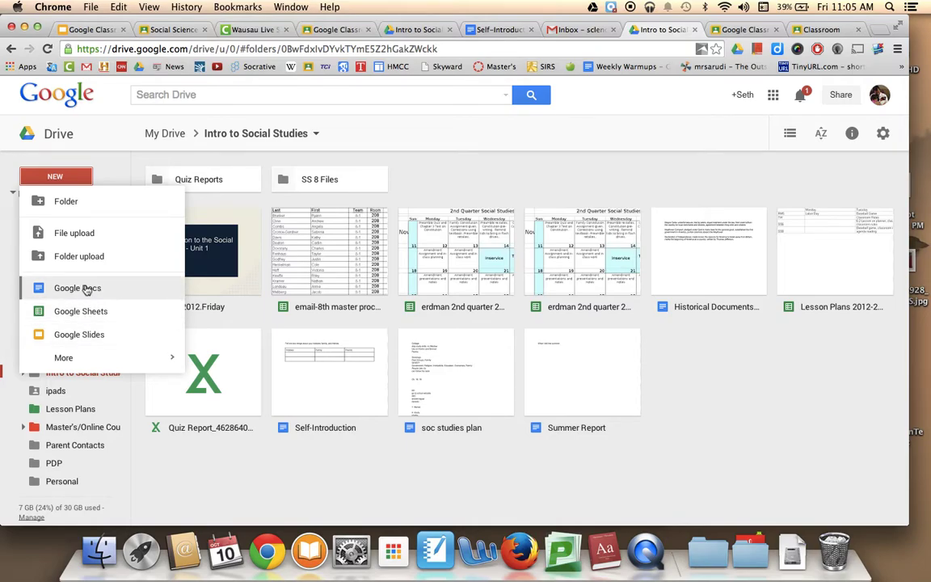
click(87, 289)
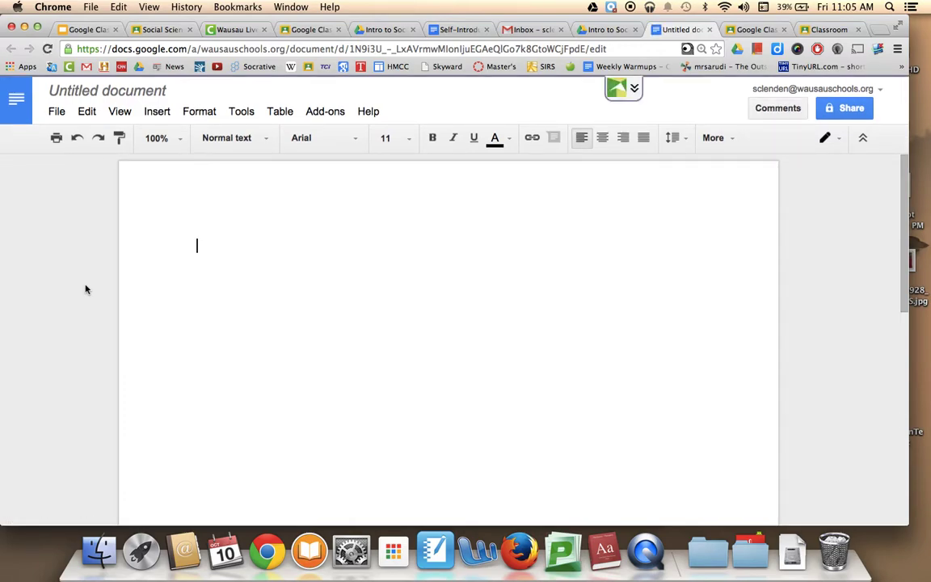
click(455, 29)
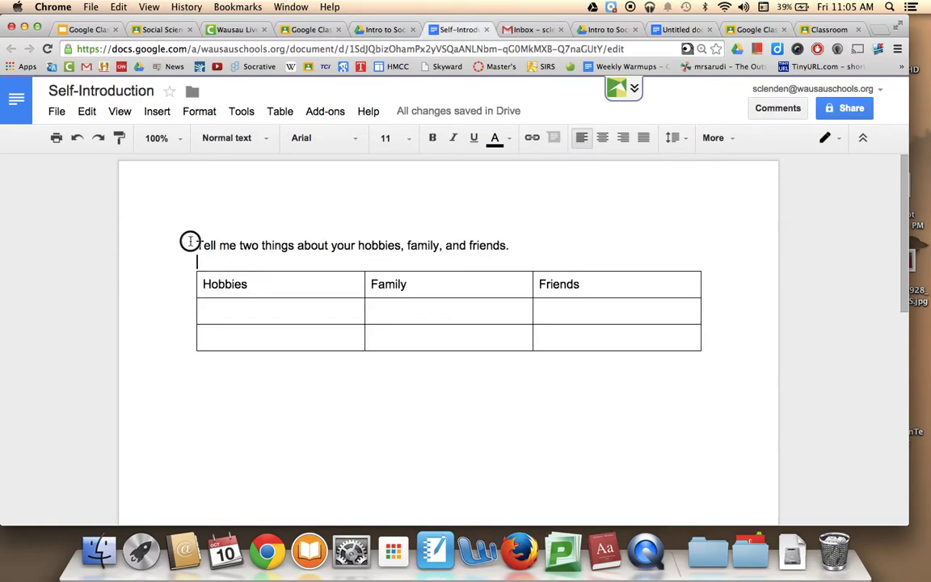
drag(192, 242, 706, 401)
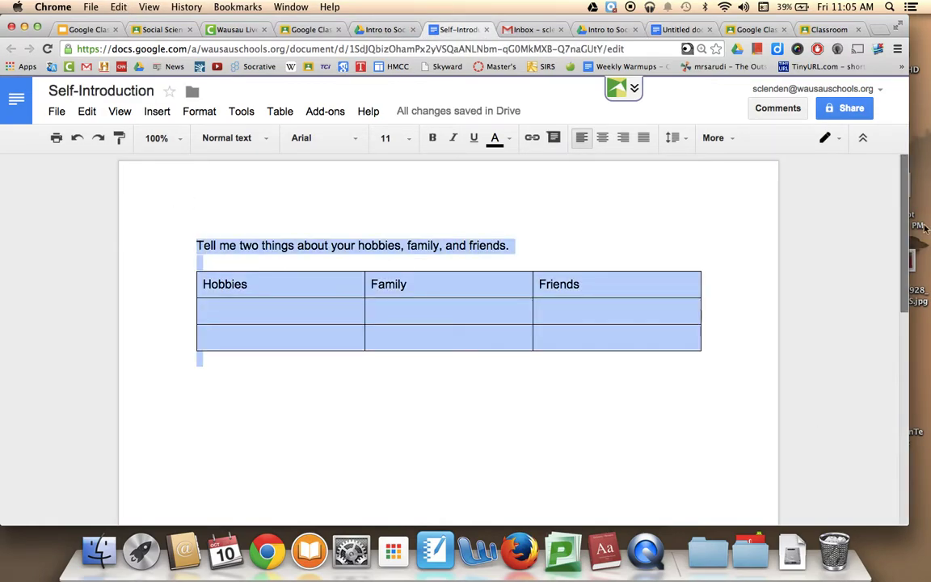
click(684, 29)
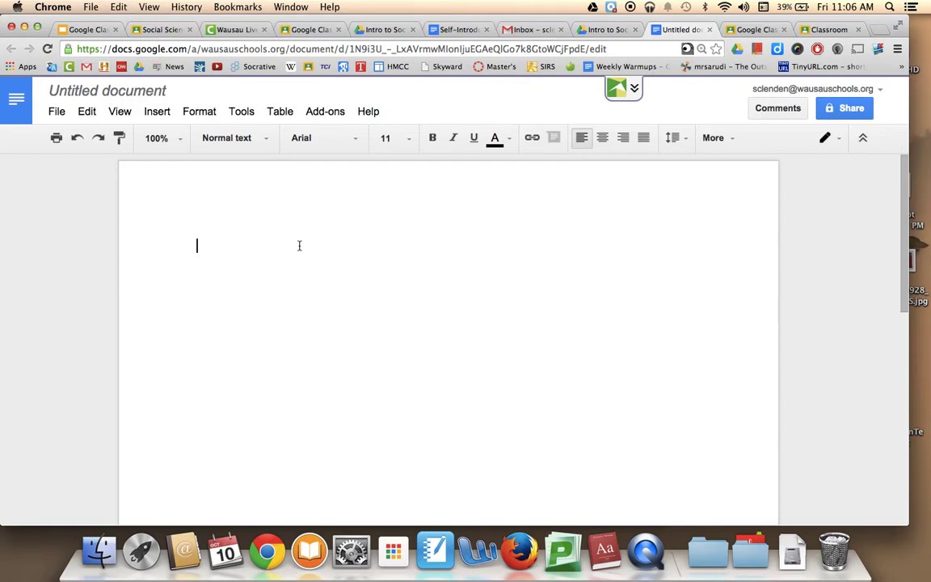
- Paste the prompt and Hobbies/Family/Friends table into the new untitled document
click(452, 31)
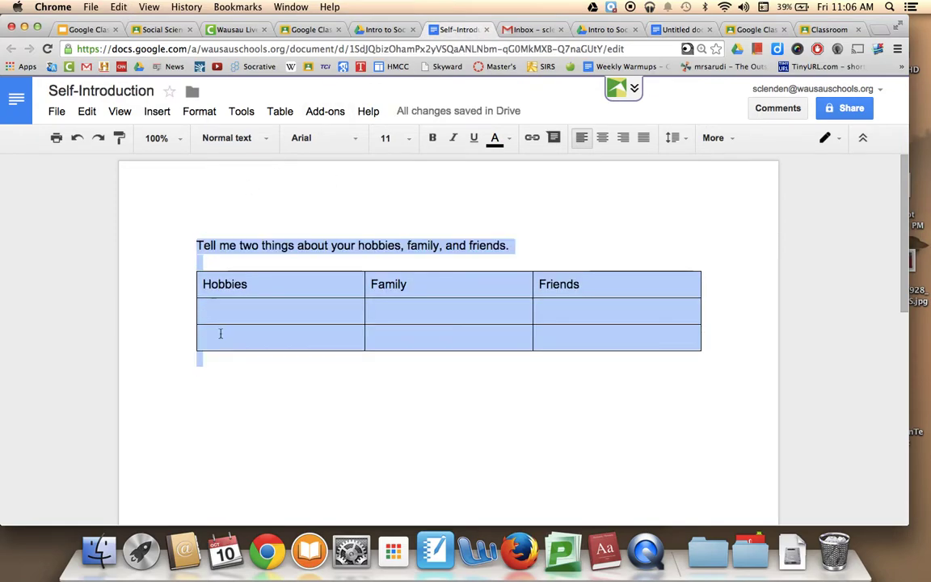
key(super+a)
key(super+c)
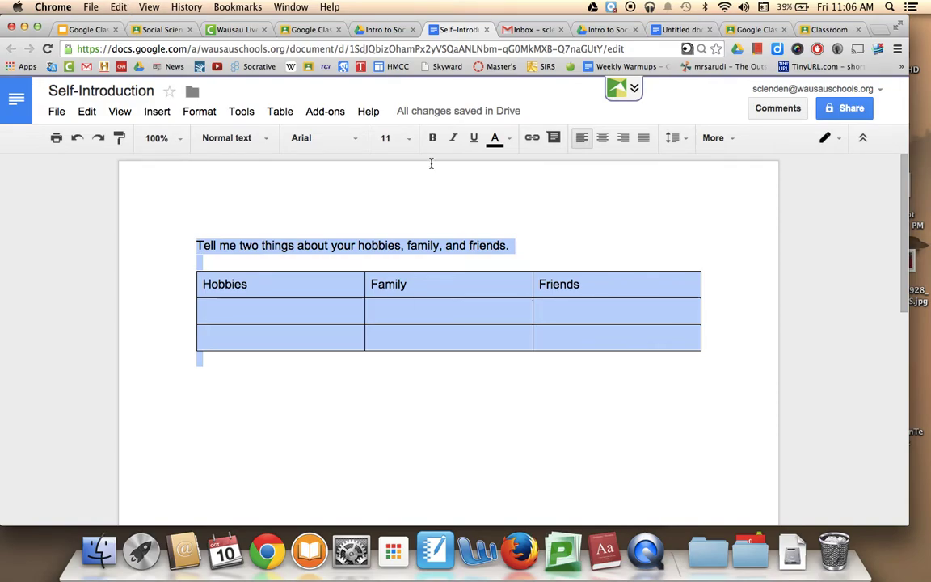
click(678, 29)
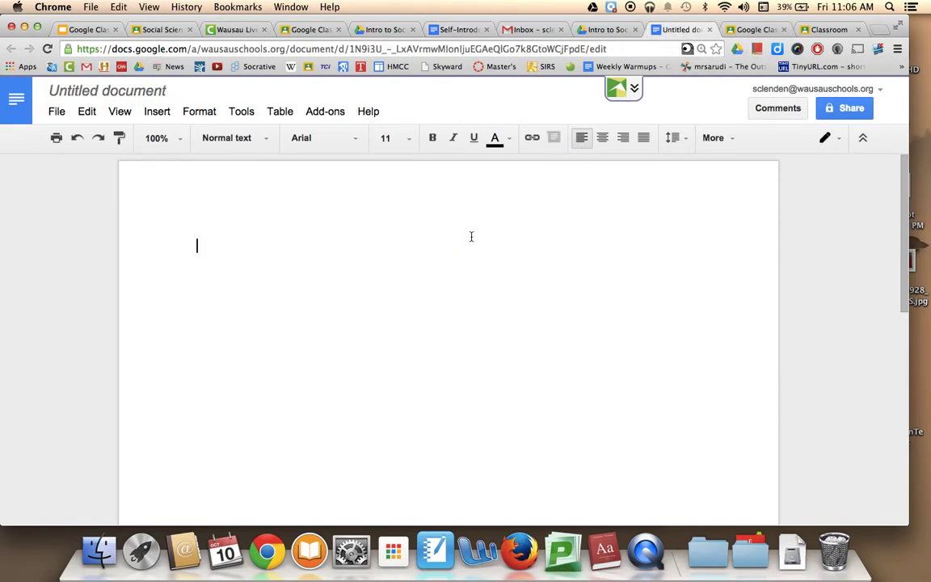
key(super+v)
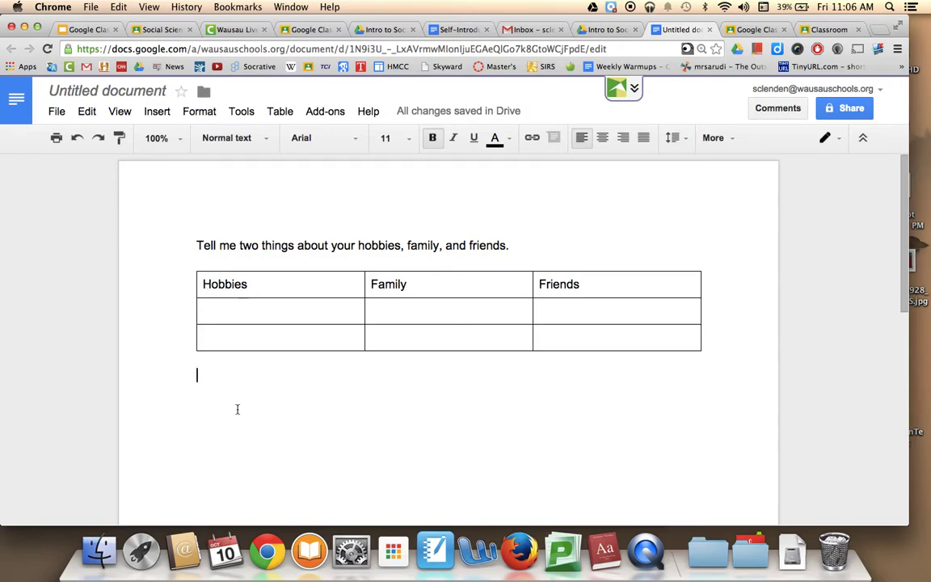
click(56, 113)
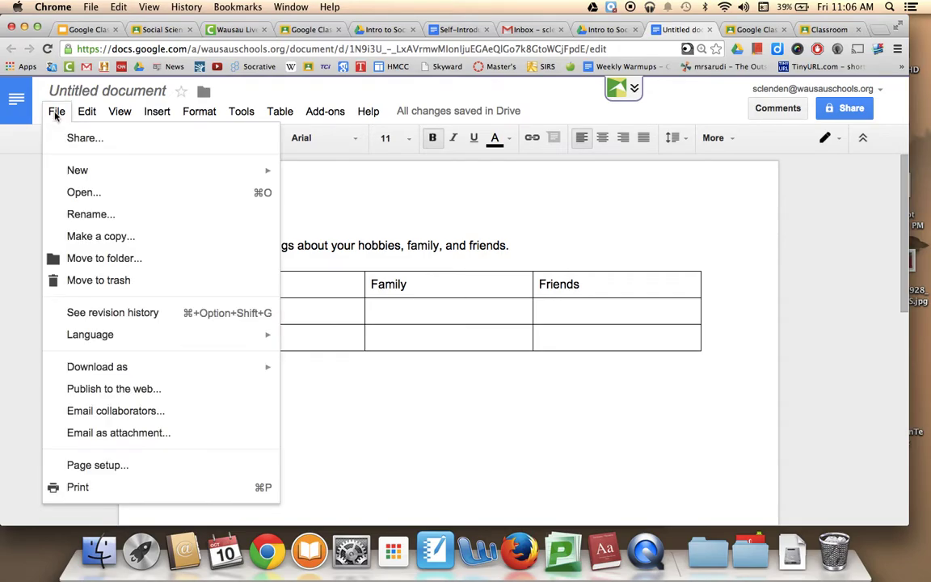
click(114, 216)
text(Wi)
key(BackSpace)
key(BackSpace)
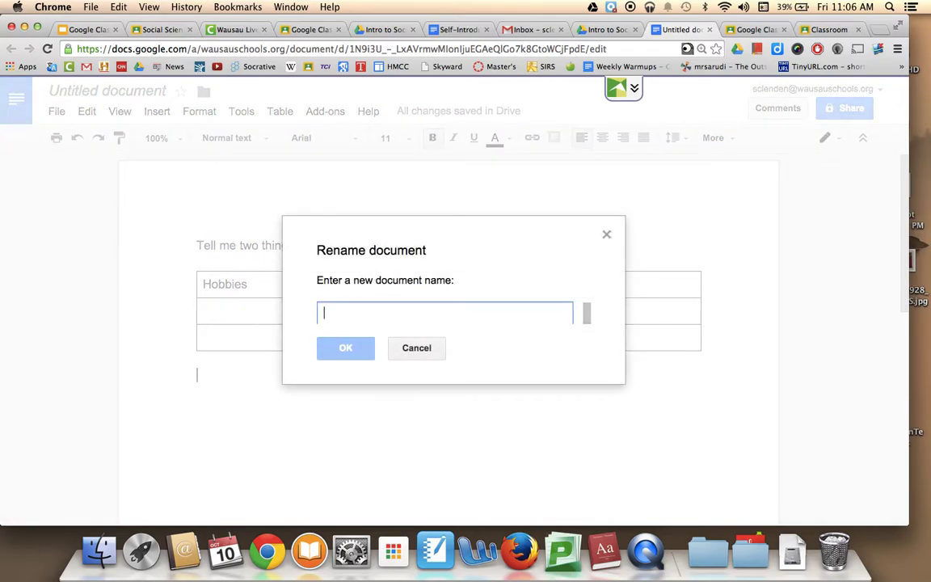
text(Self-Intro)
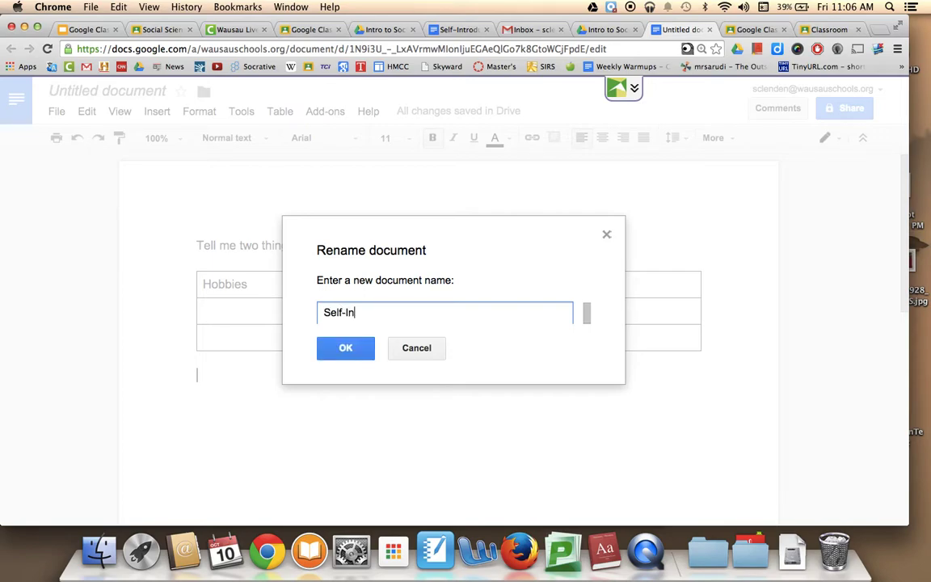
key(BackSpace)
key(BackSpace)
text(roduction Chart)
key(Return)
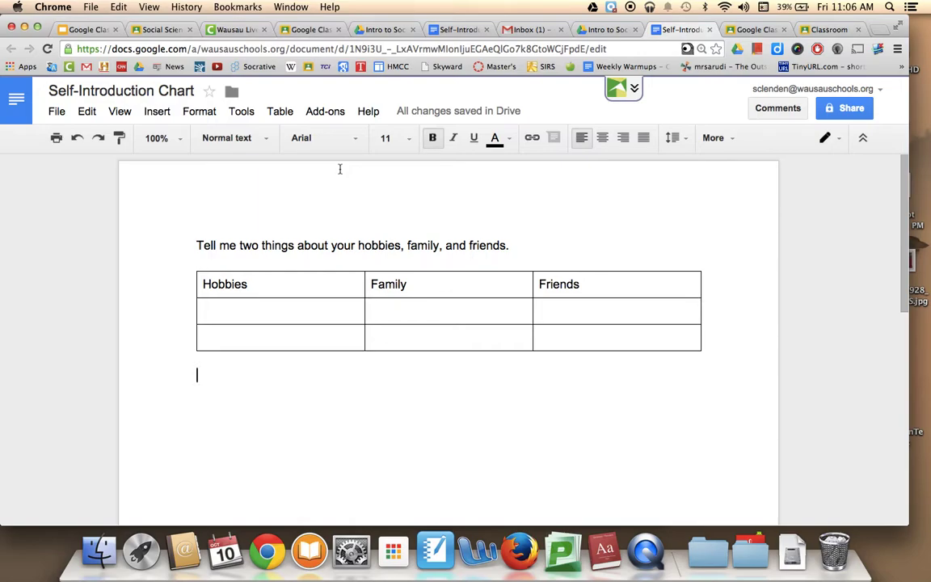
- Title the Classroom assignment 'Self-Introduction'
click(759, 30)
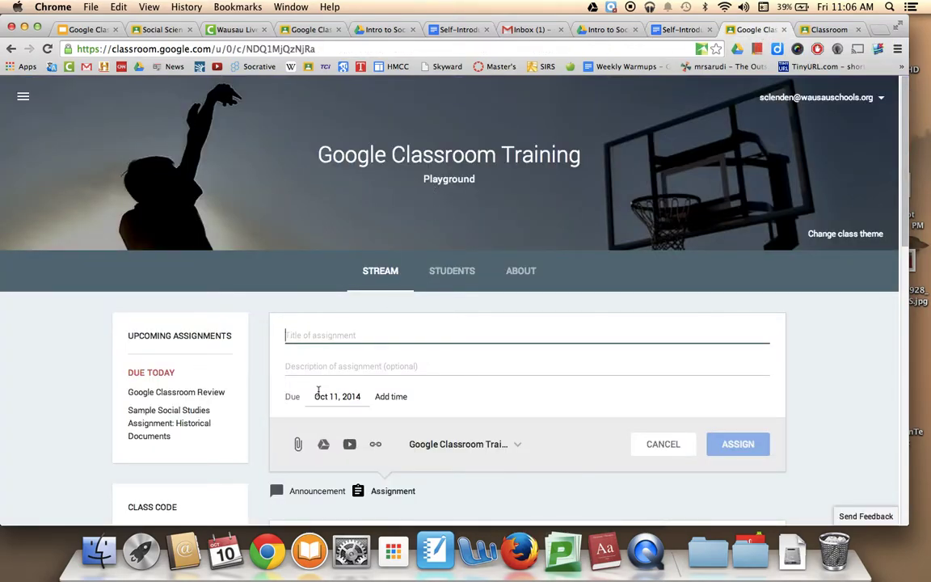
text(Self-INtro)
key(BackSpace)
key(BackSpace)
key(BackSpace)
key(BackSpace)
text(ntroduction)
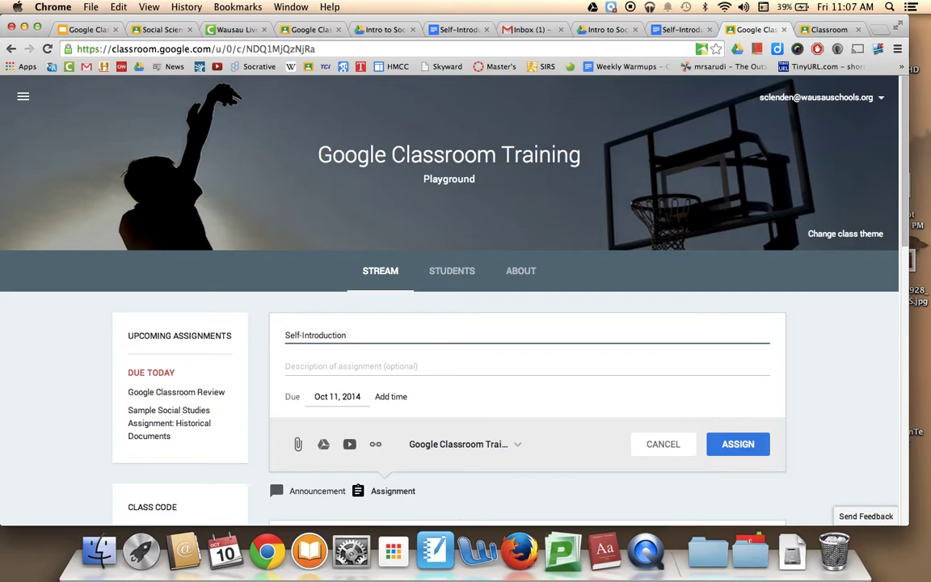
- Describe it: use the chart to give at least 2 facts about hobbies, family, and friends
key(Tab)
text(Tell)
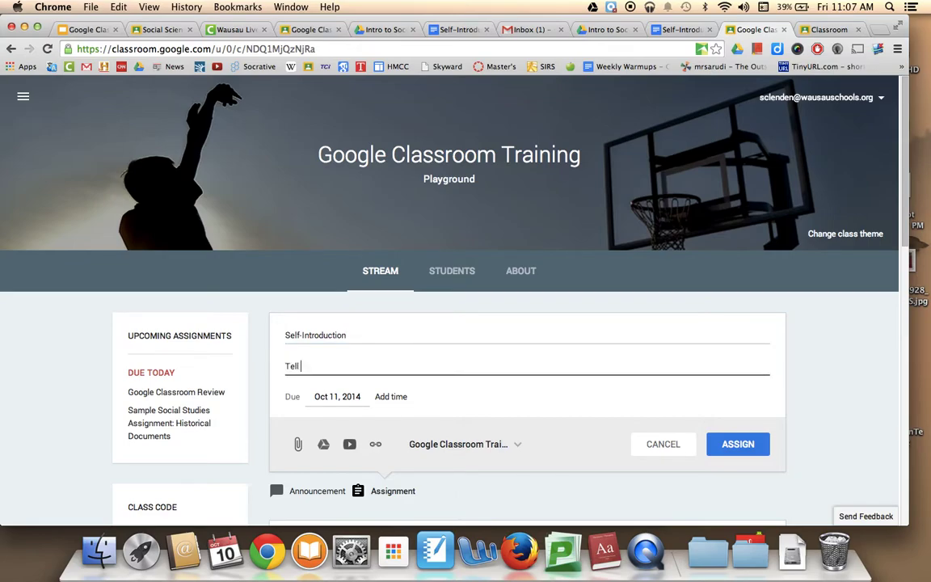
text( me, using th chart)
key(BackSpace)
key(BackSpace)
key(BackSpace)
key(BackSpace)
key(BackSpace)
key(BackSpace)
text(e chart, about your)
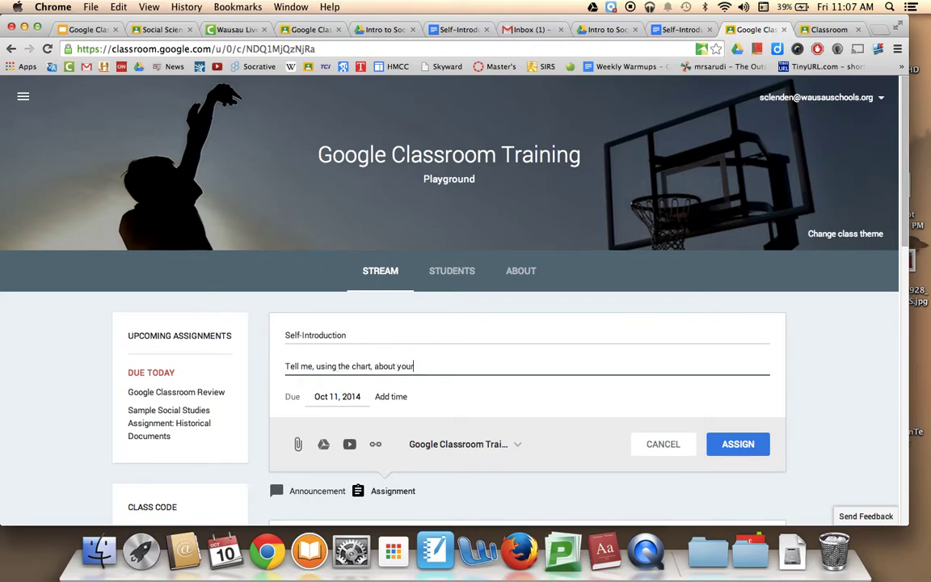
text( hobbies, family, and fr)
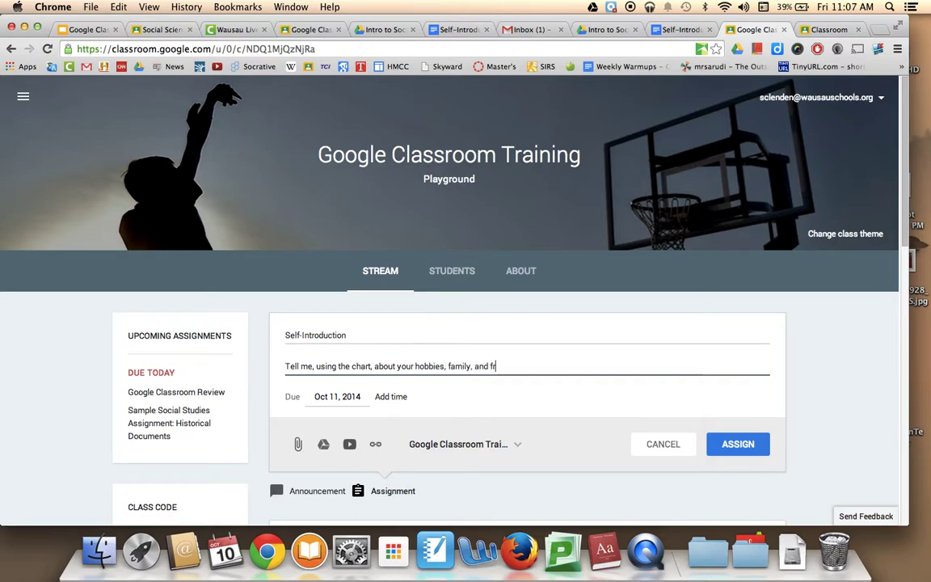
text(iends (2)
text(at least 2 fac)
text(ts )
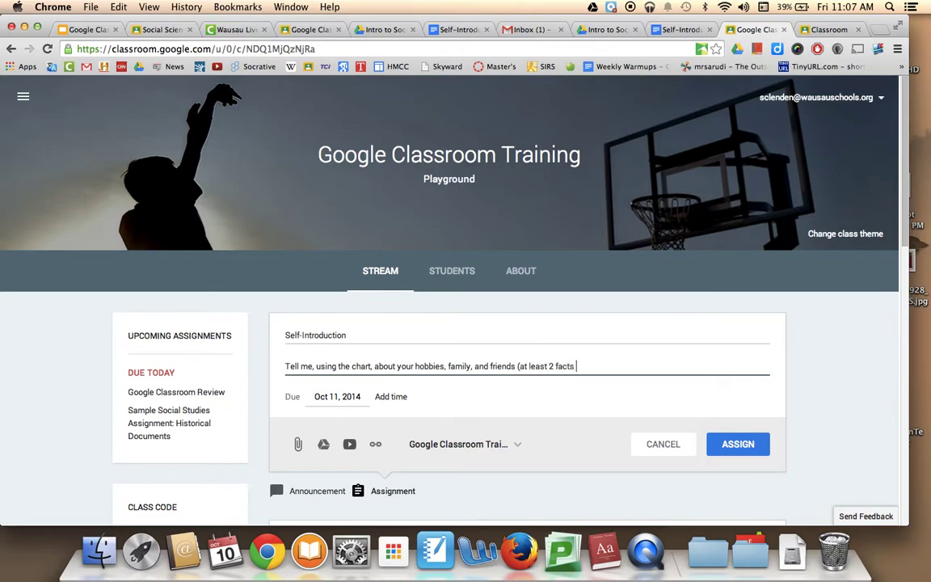
text(for each column)
- Set the assignment due date to October 13, 2014 at 11:59 PM
click(351, 395)
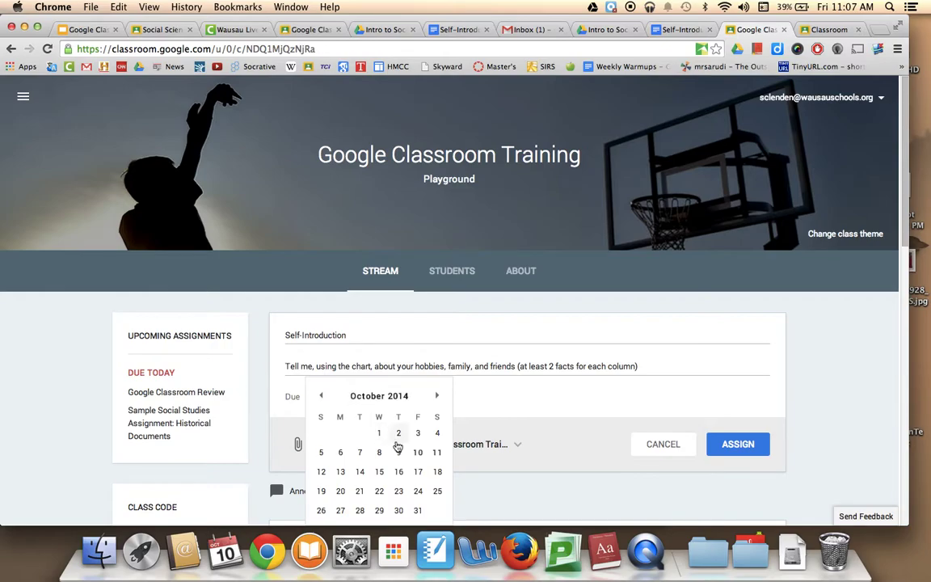
click(340, 473)
scroll(384, 413, down, 2)
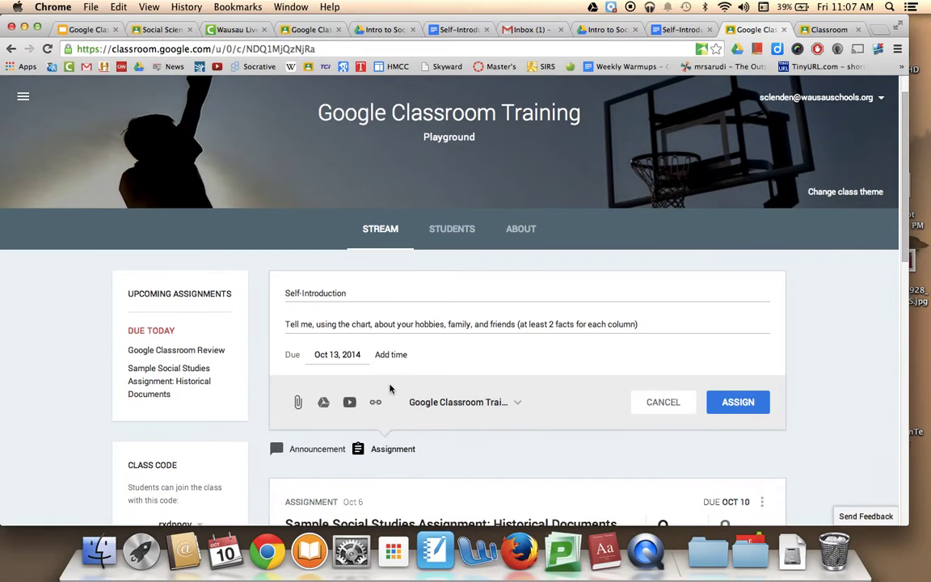
click(402, 355)
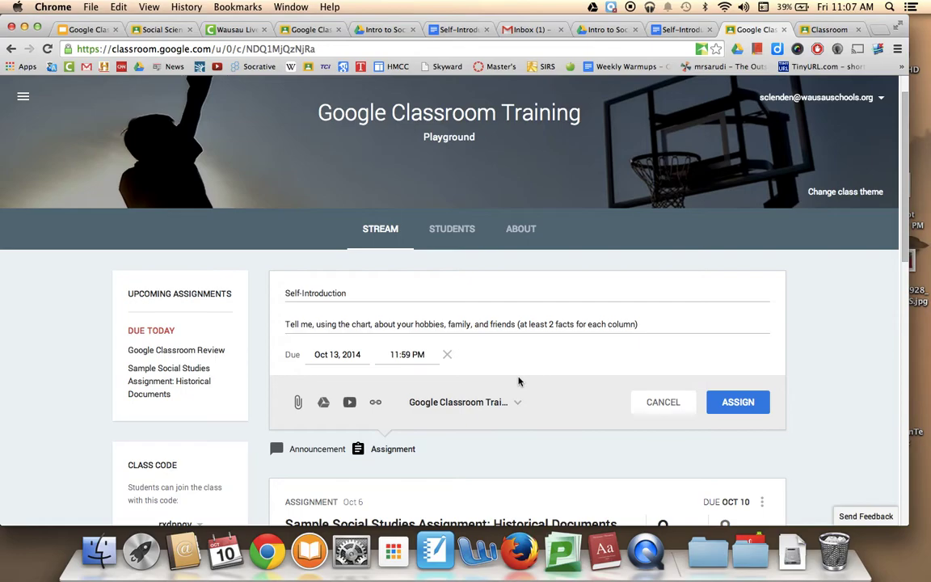
click(489, 401)
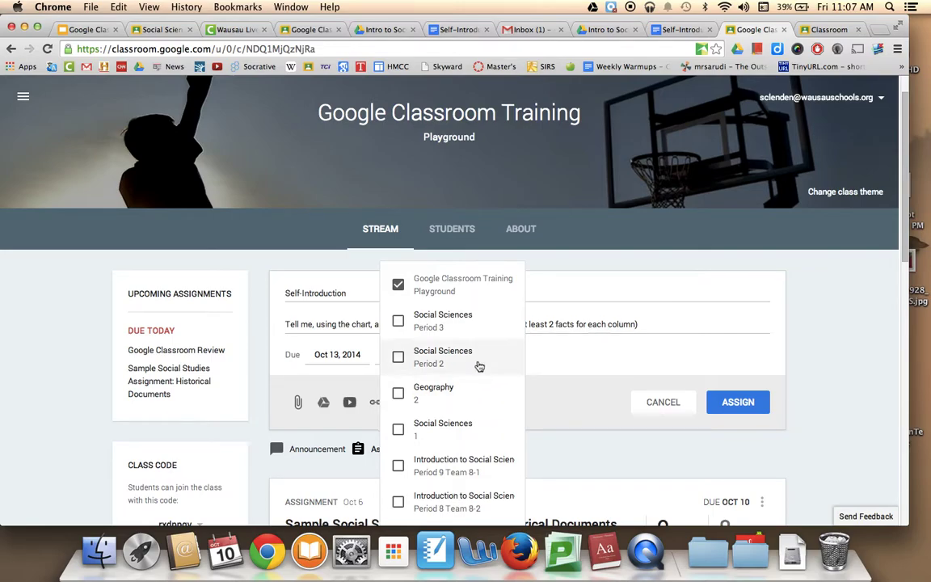
- Tick and then untick the other class checkboxes, leaving only Training Playground selected
click(428, 327)
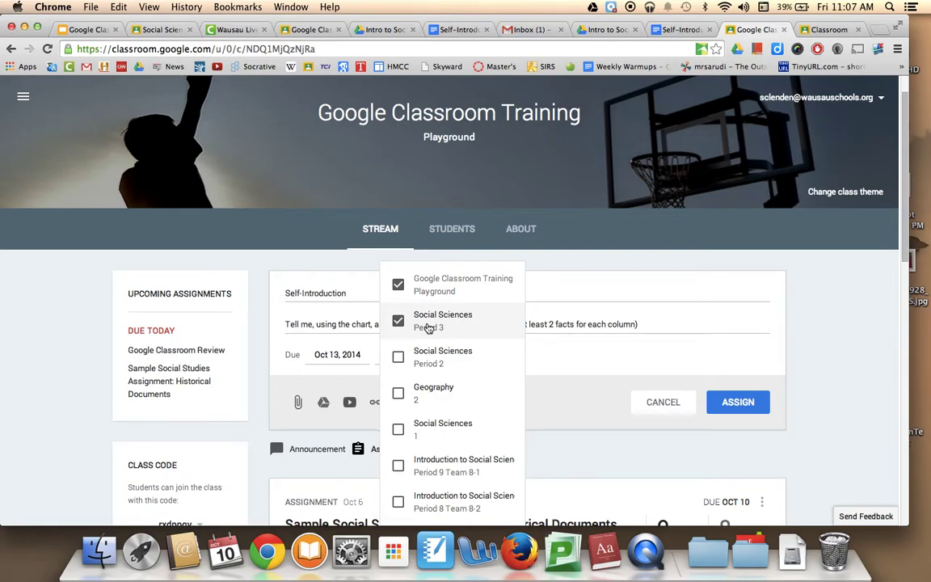
click(423, 365)
click(417, 400)
click(415, 431)
click(413, 497)
click(416, 473)
click(415, 473)
click(413, 494)
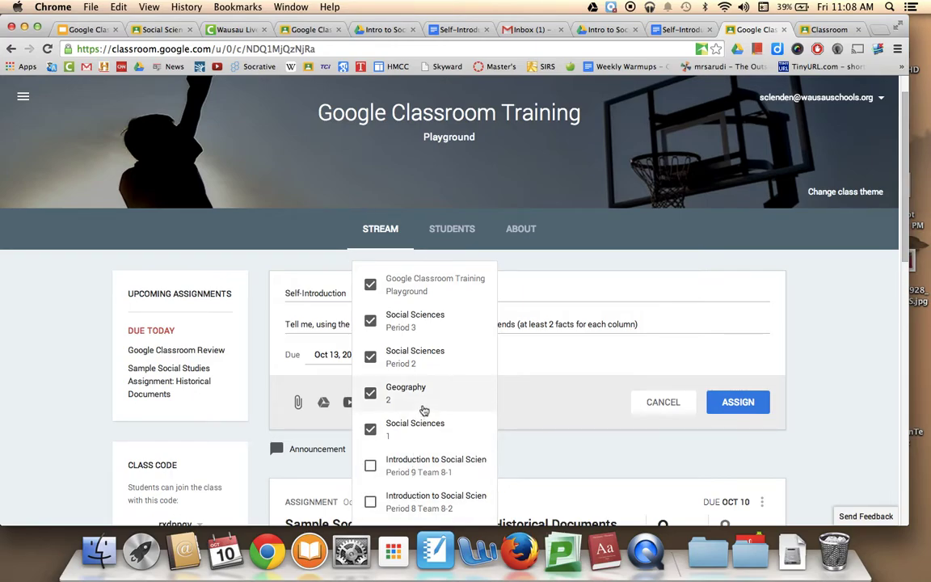
click(415, 426)
click(414, 392)
click(415, 367)
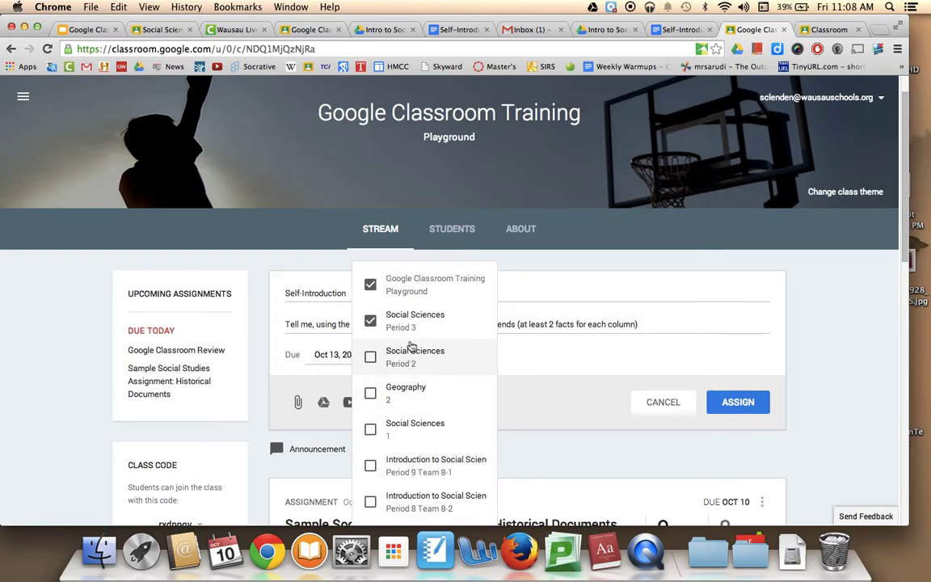
click(424, 318)
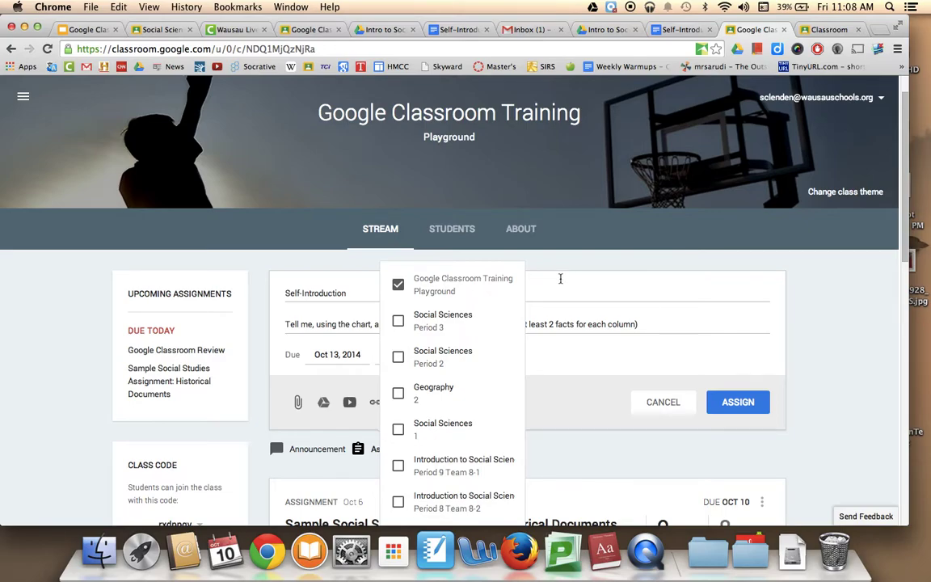
- Add Social Sciences Period 3 as the second class and close the class list
click(484, 319)
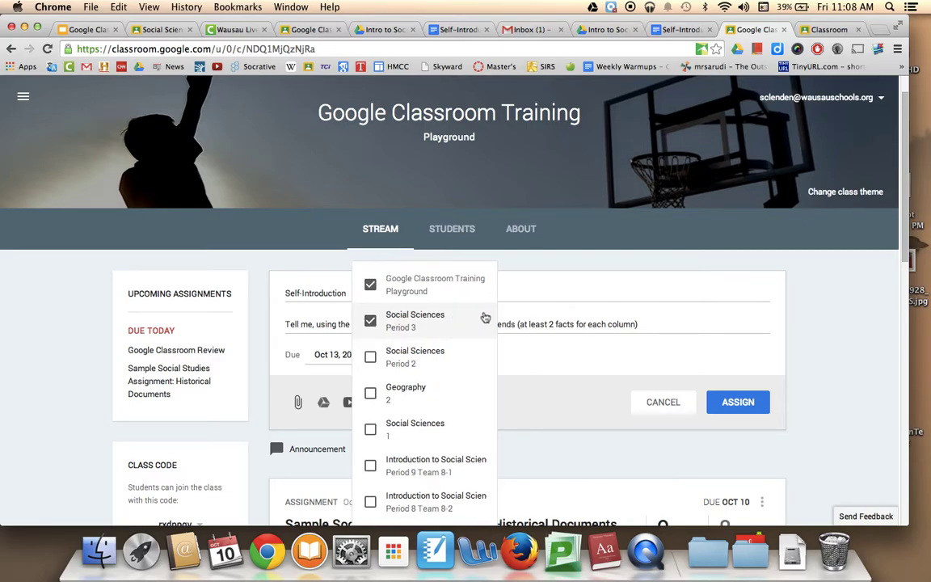
click(565, 278)
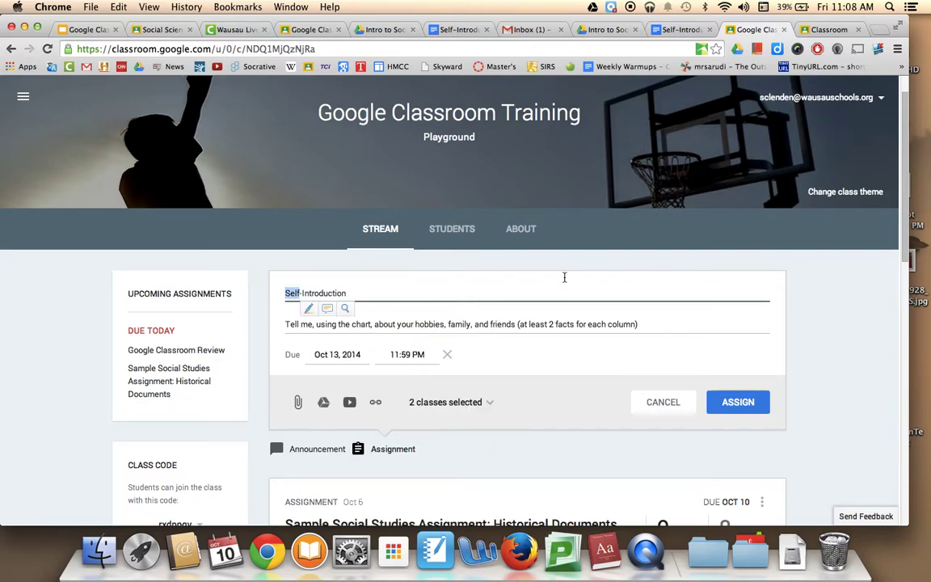
click(457, 280)
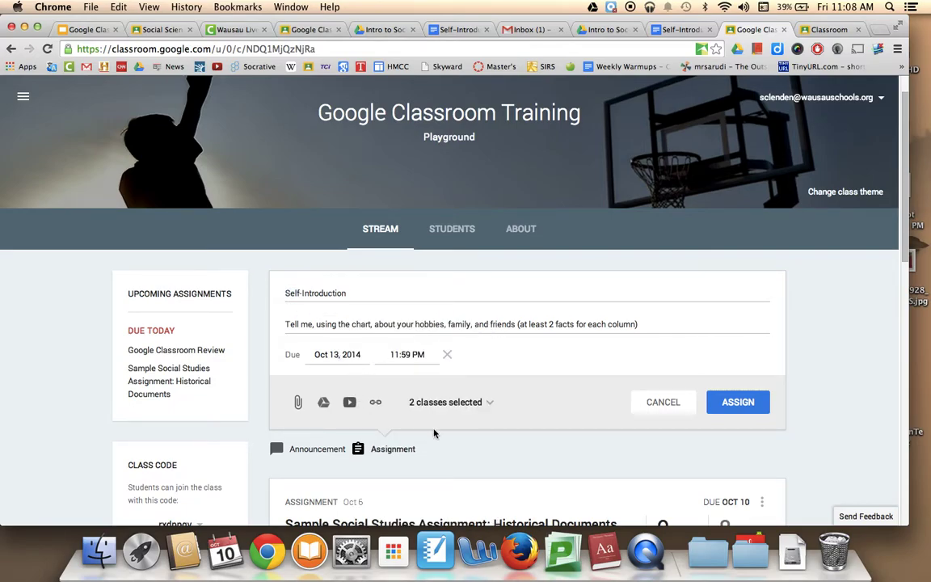
- From Drive, open Intro to Social Studies and add the Self-Introduction Chart document
click(323, 402)
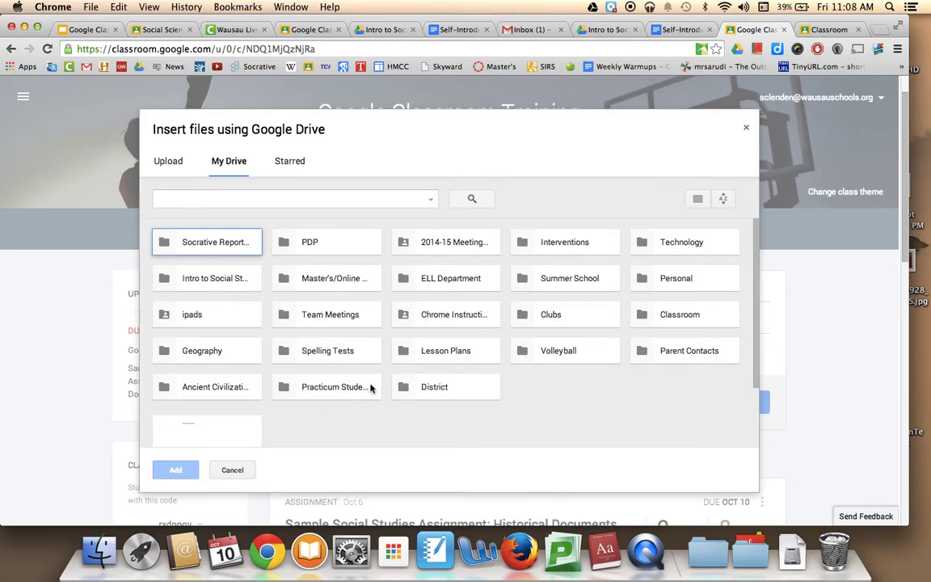
click(222, 276)
double_click(222, 276)
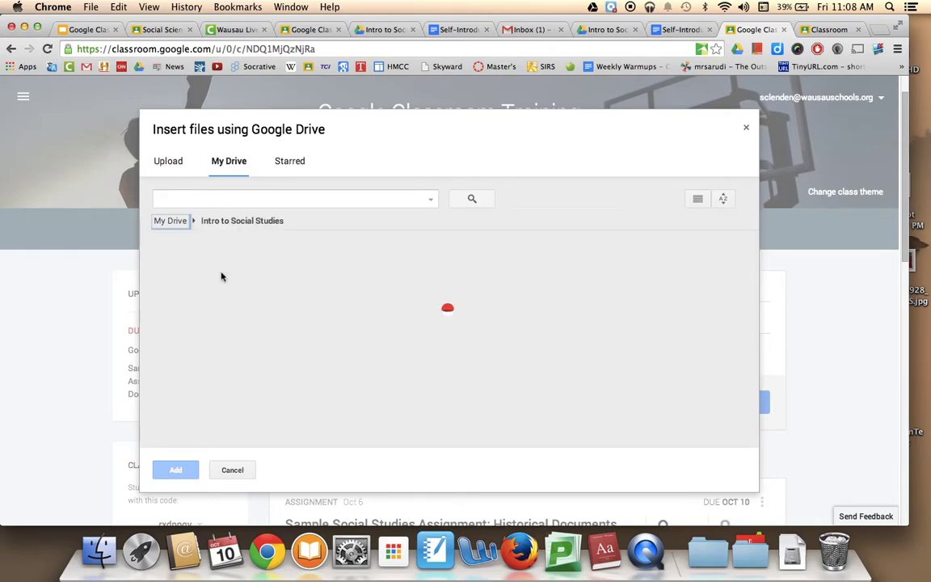
scroll(428, 400, down, 2)
scroll(444, 412, down, 3)
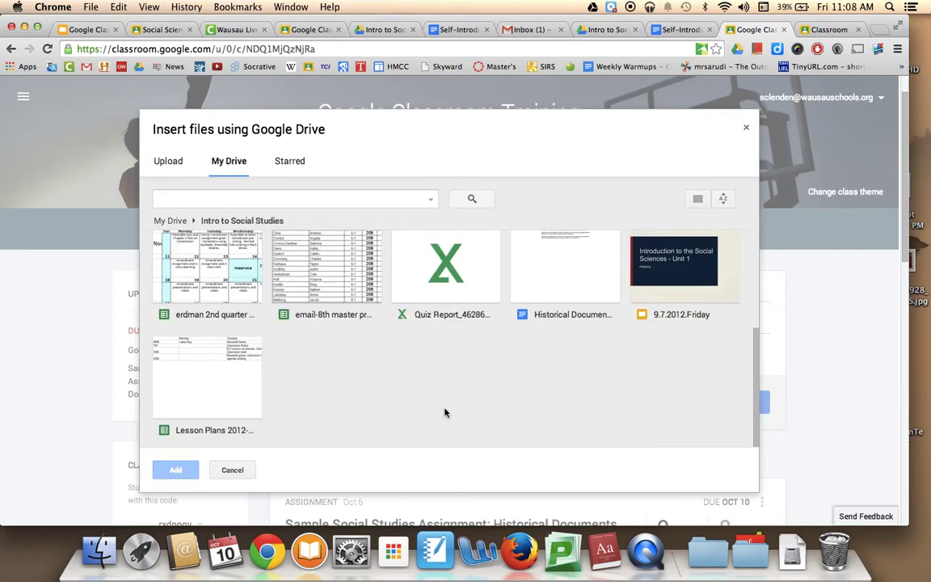
scroll(443, 412, up, 3)
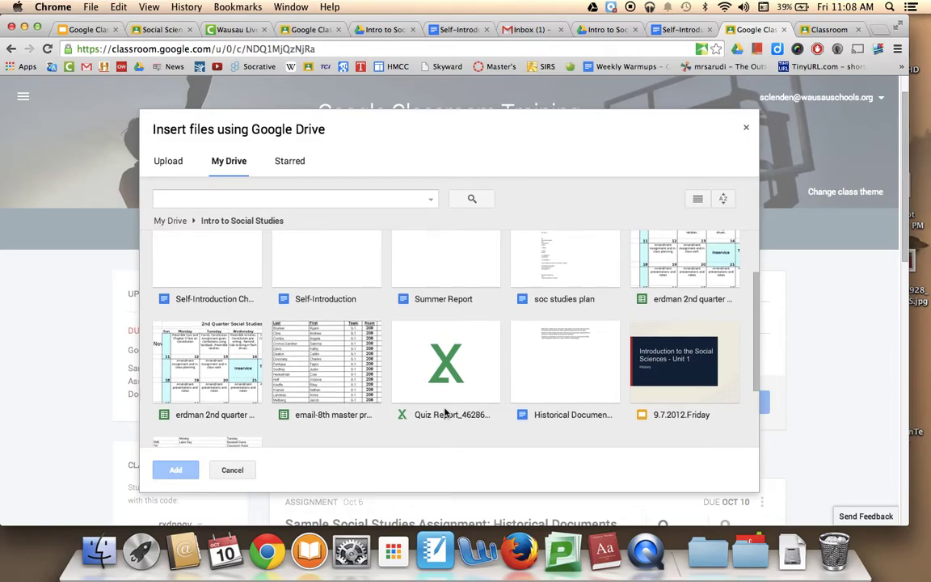
click(245, 288)
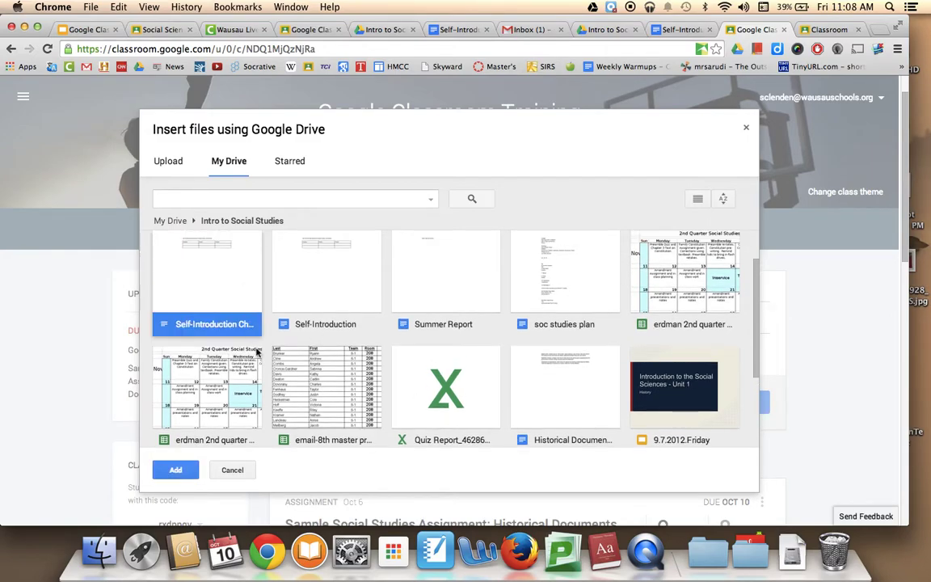
scroll(255, 350, up, 2)
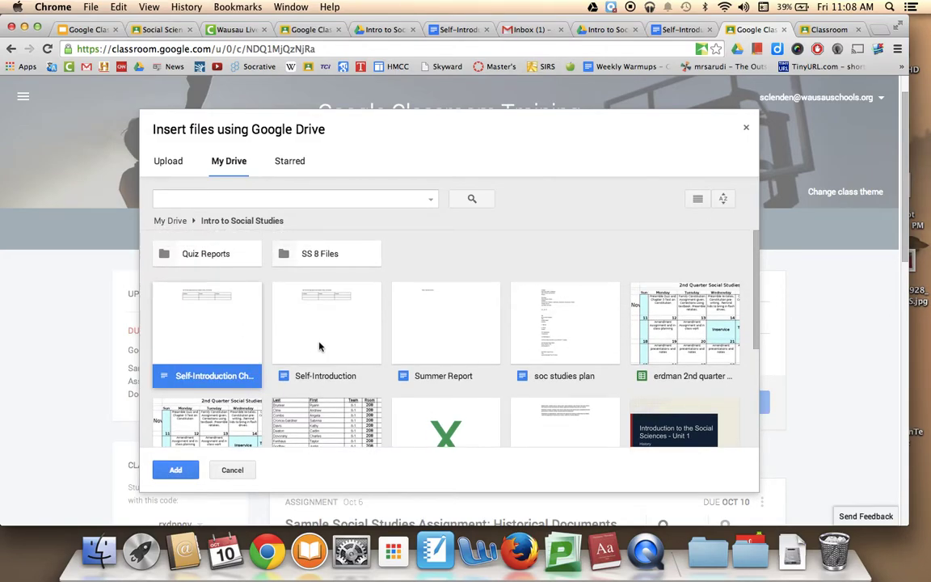
click(174, 471)
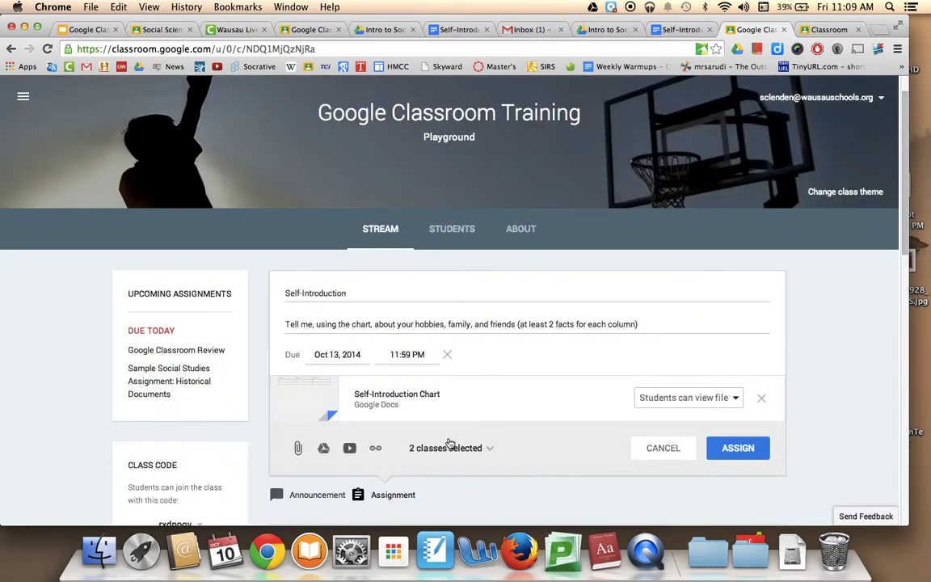
- Set the Self-Introduction Chart to 'Make a copy for each student' and confirm 2 classes selected
click(649, 401)
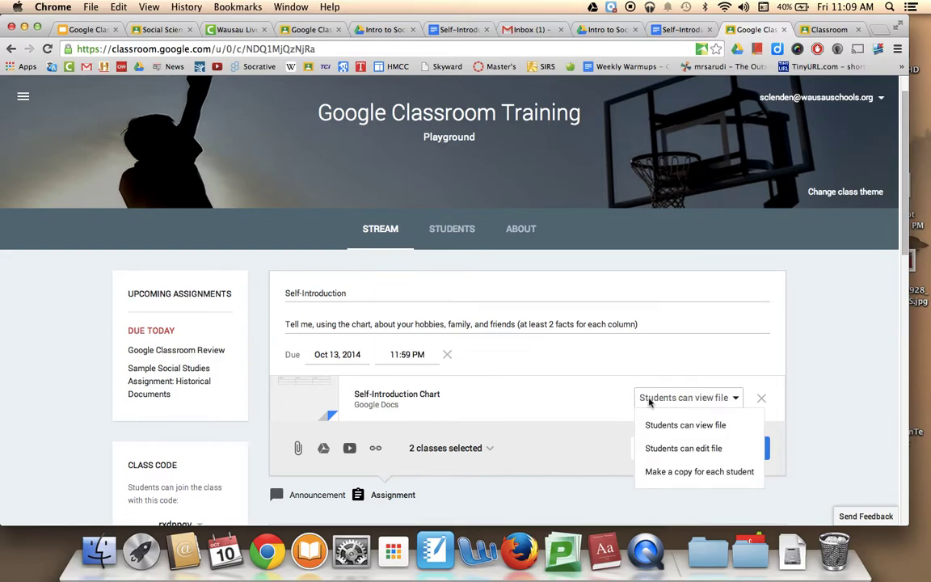
click(664, 398)
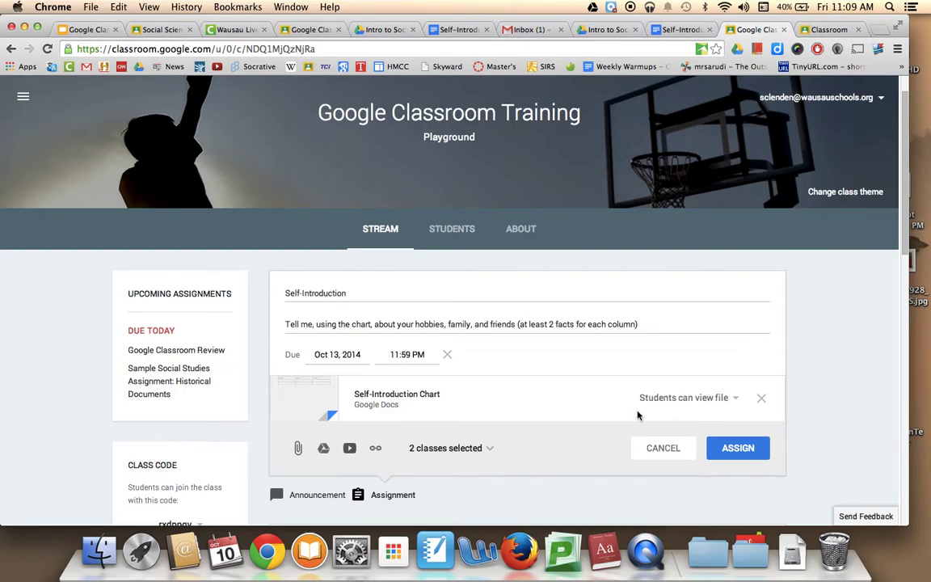
click(662, 399)
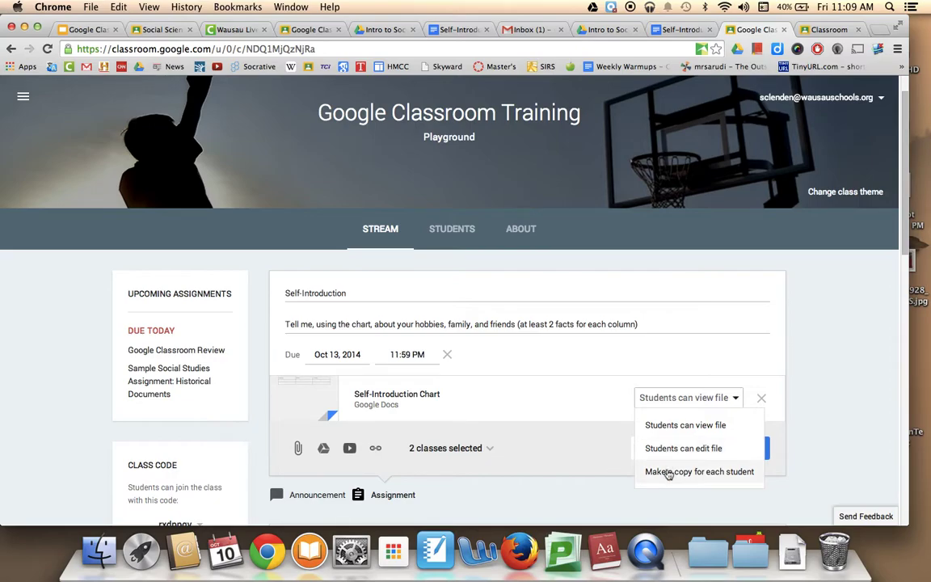
click(668, 472)
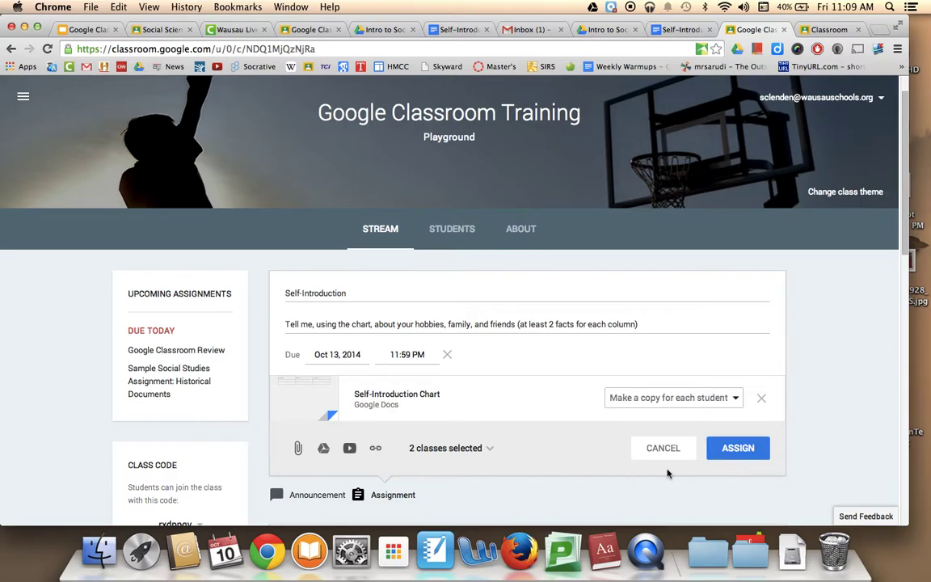
scroll(667, 473, down, 5)
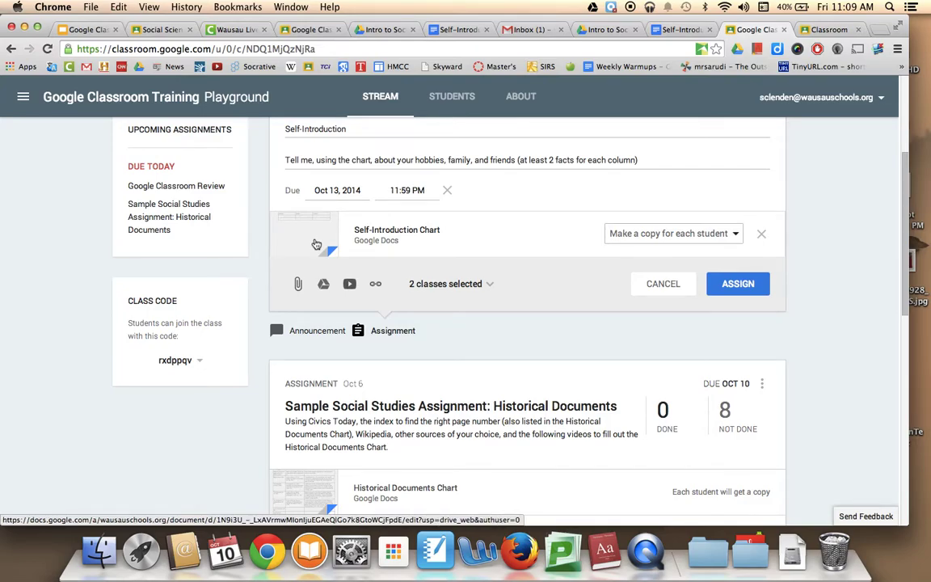
scroll(616, 373, up, 1)
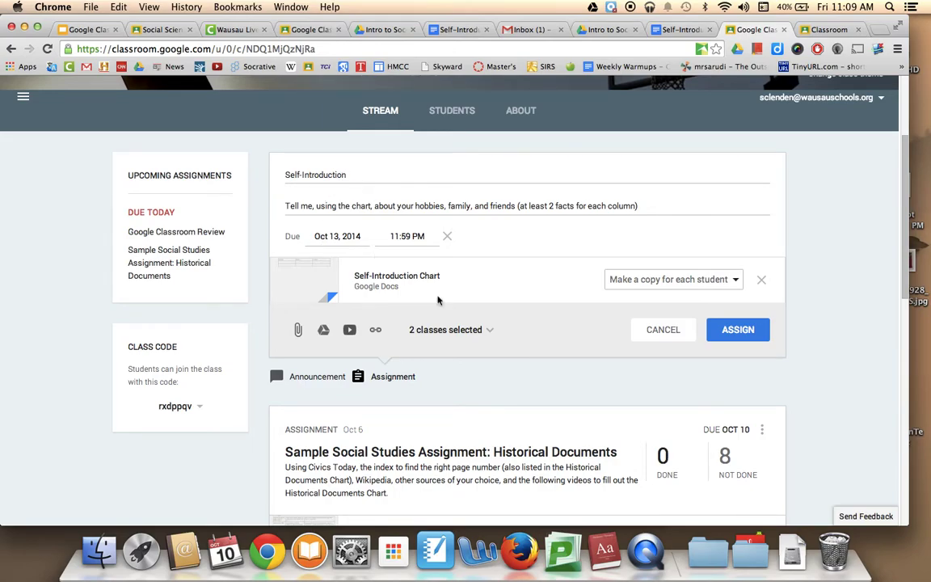
click(443, 328)
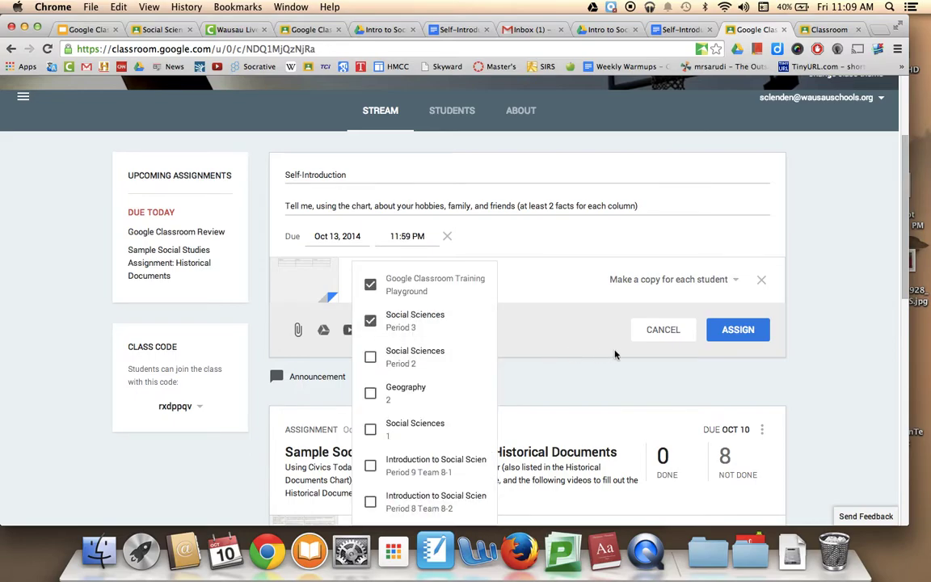
click(585, 345)
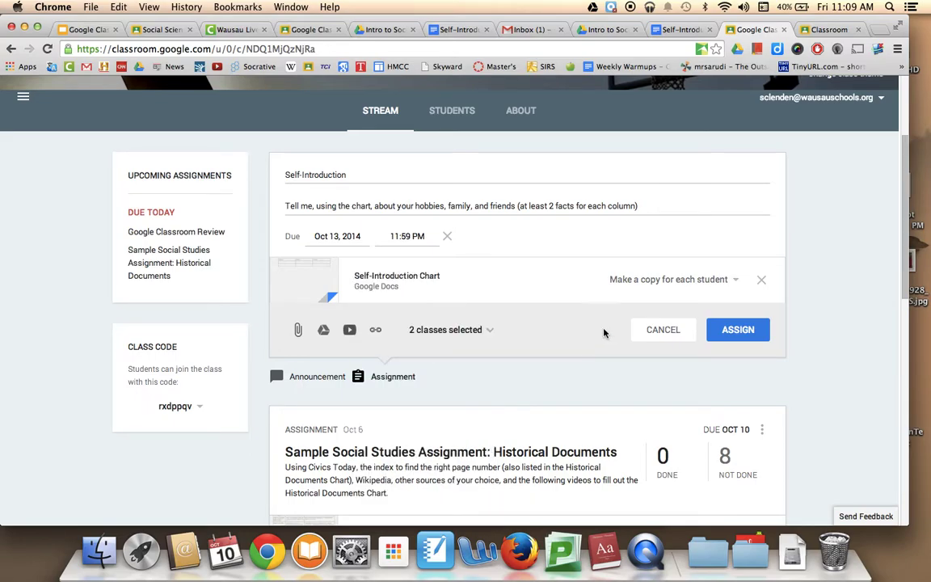
- Search YouTube for the teacher's name and attach the one-minute family video result
click(350, 339)
text(s)
key(BackSpace)
text(d)
key(BackSpace)
text(mr. clendenning)
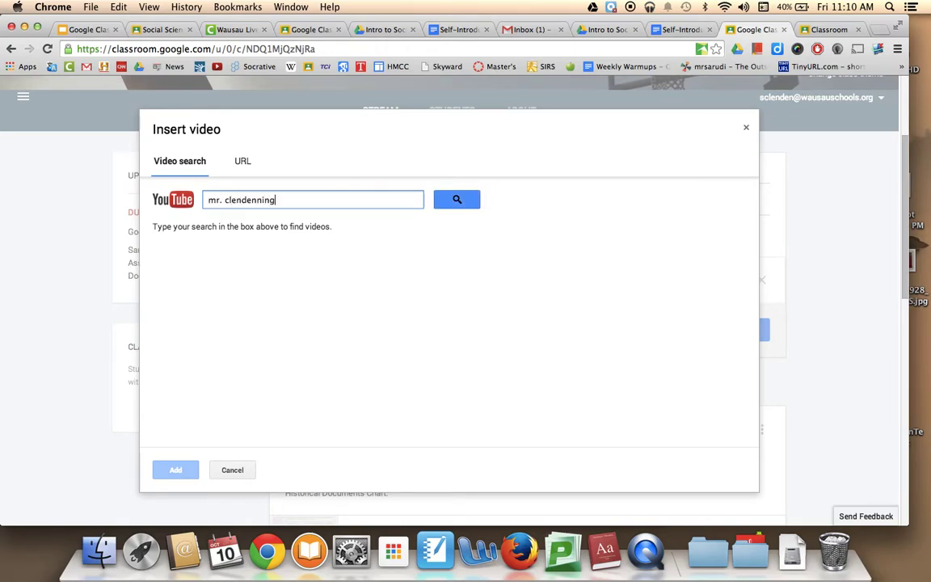
key(Return)
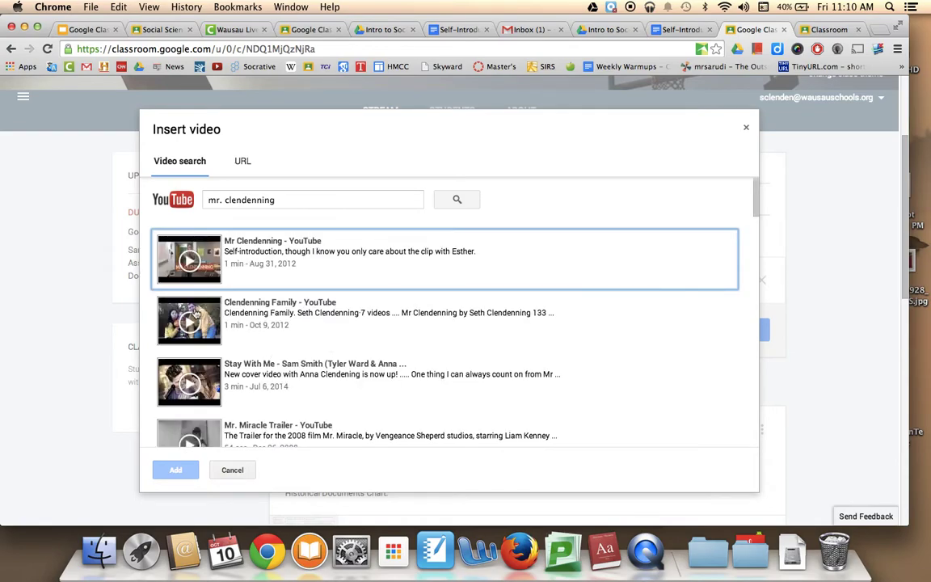
click(194, 314)
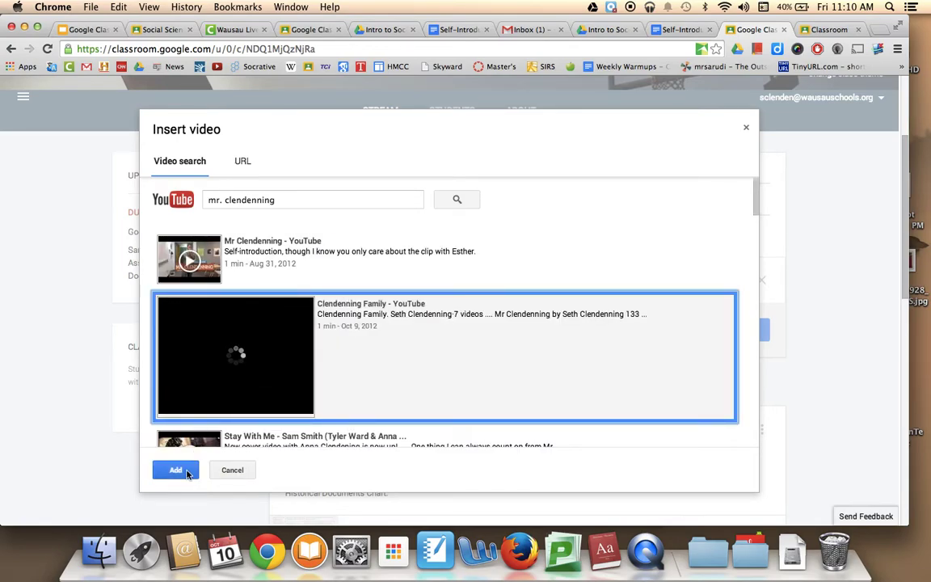
click(176, 469)
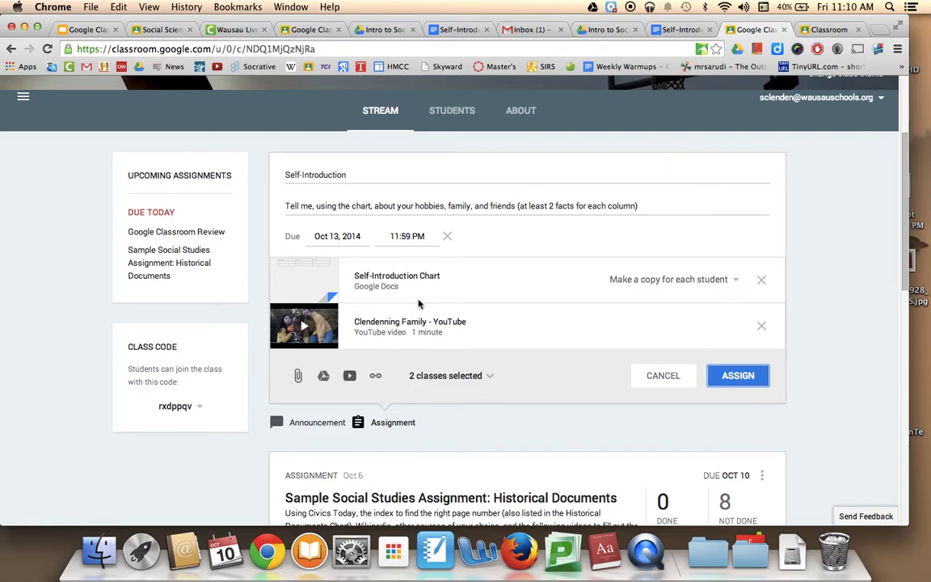
click(349, 376)
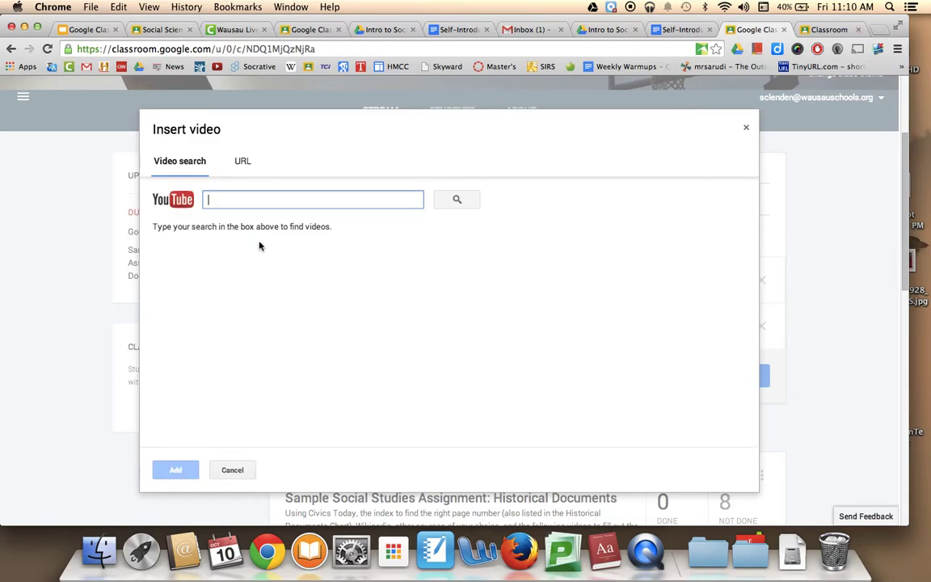
click(244, 161)
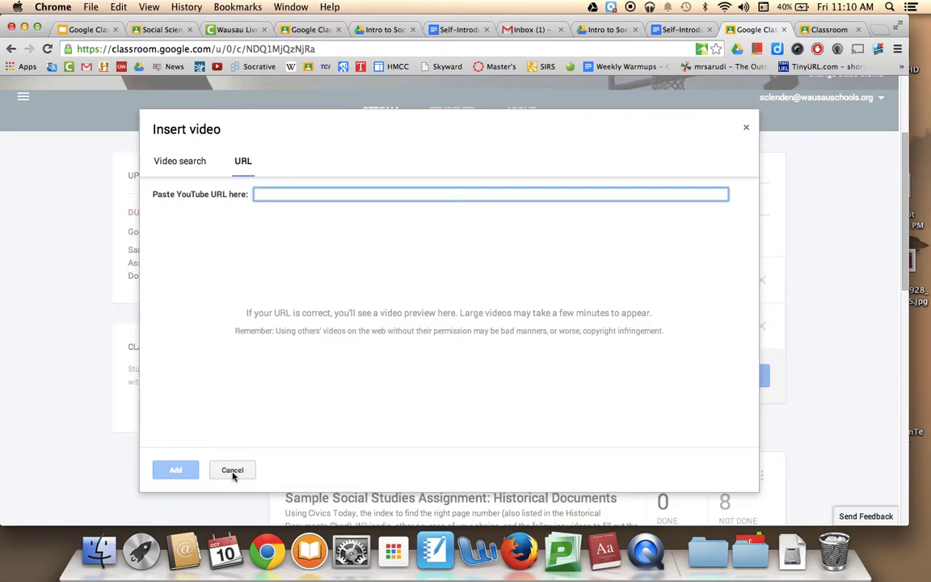
click(189, 161)
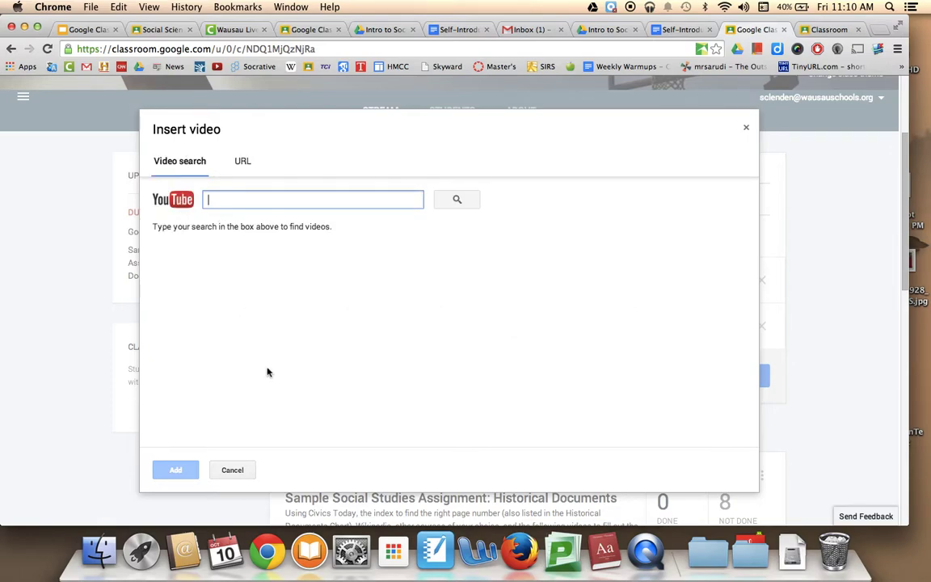
text(world war 2)
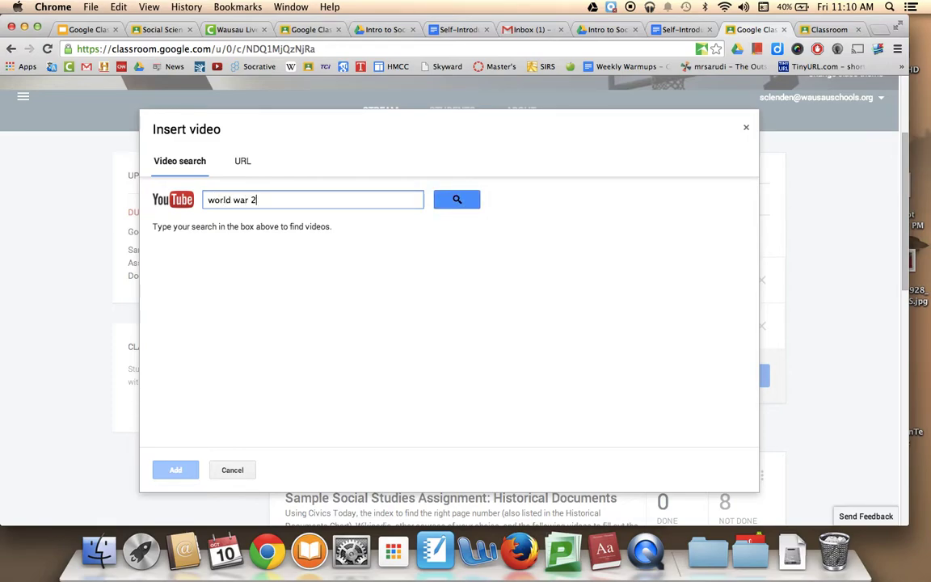
key(BackSpace)
text(ii)
key(Return)
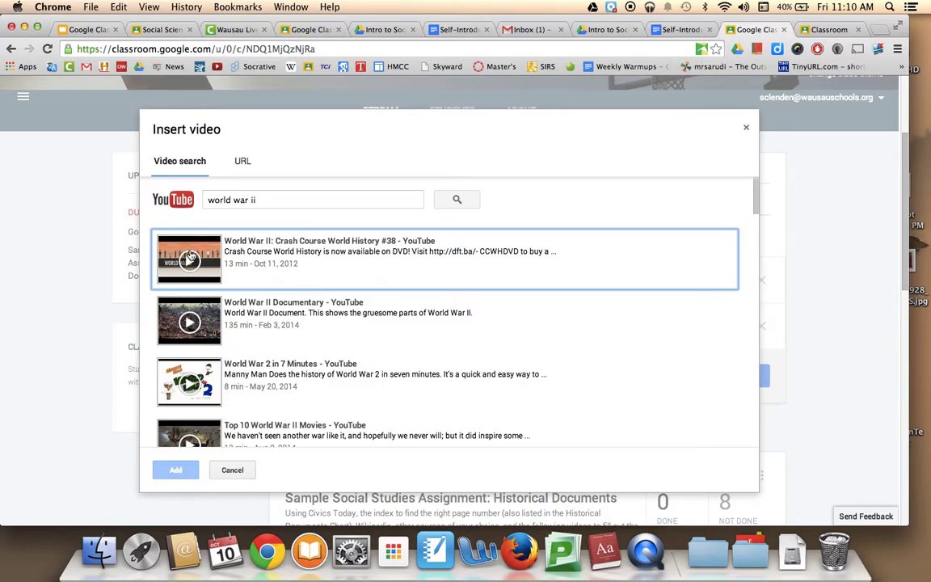
click(233, 476)
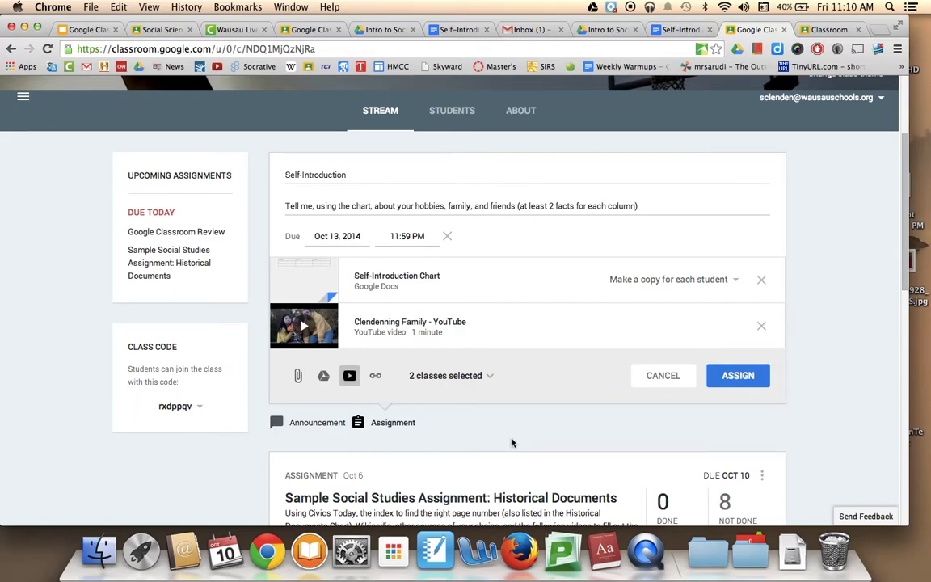
- Post the Self-Introduction assignment to both classes
scroll(512, 442, down, 5)
scroll(512, 443, up, 4)
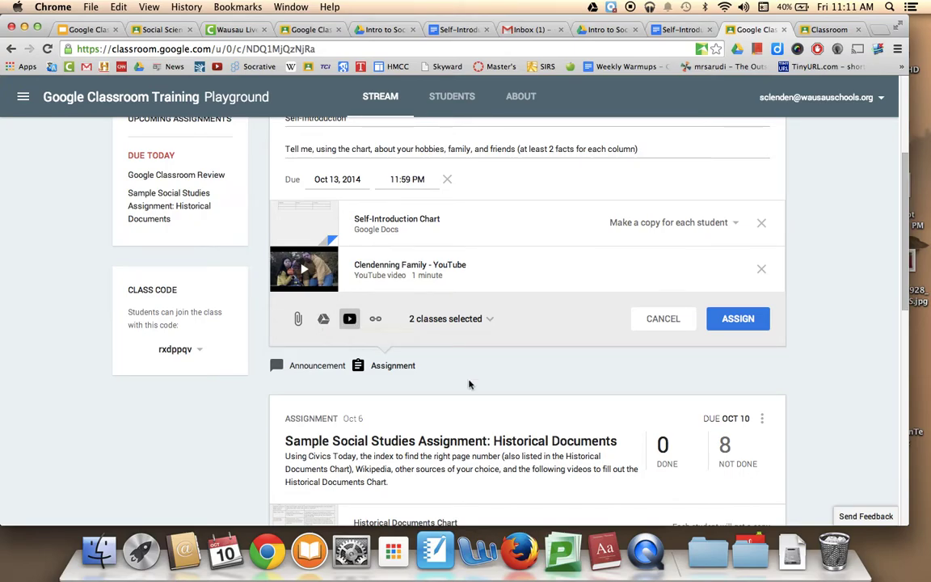
scroll(469, 385, up, 3)
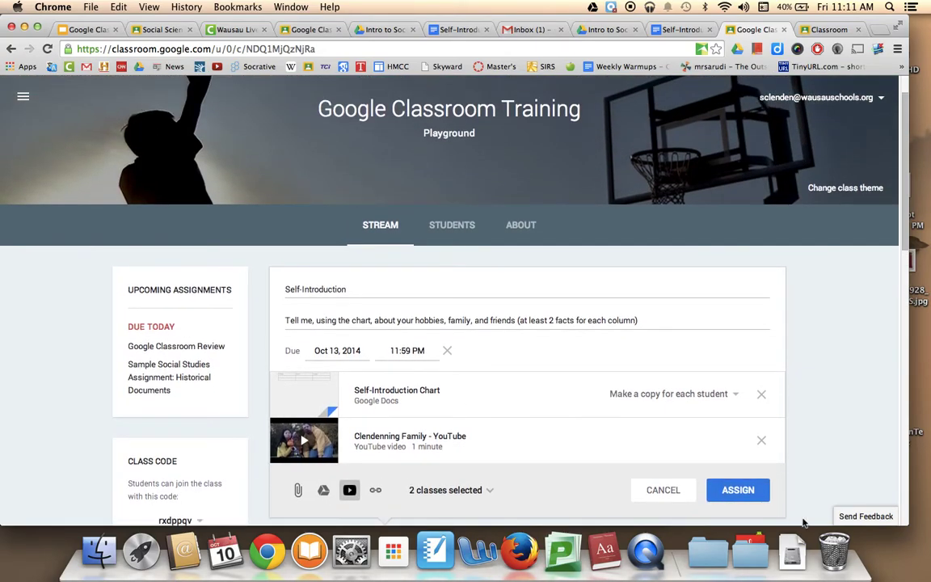
click(730, 489)
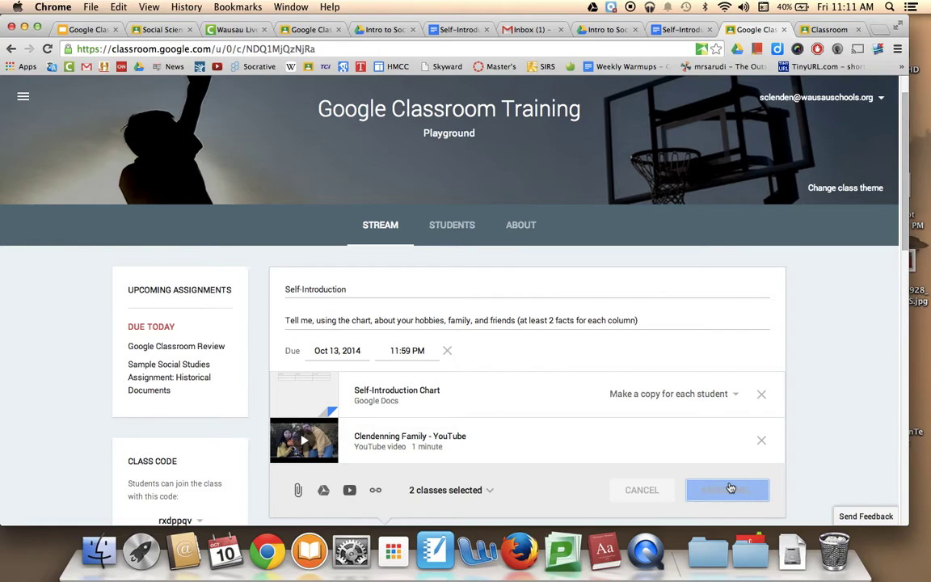
- Return to the training slides and advance to slide 10
scroll(729, 486, down, 1)
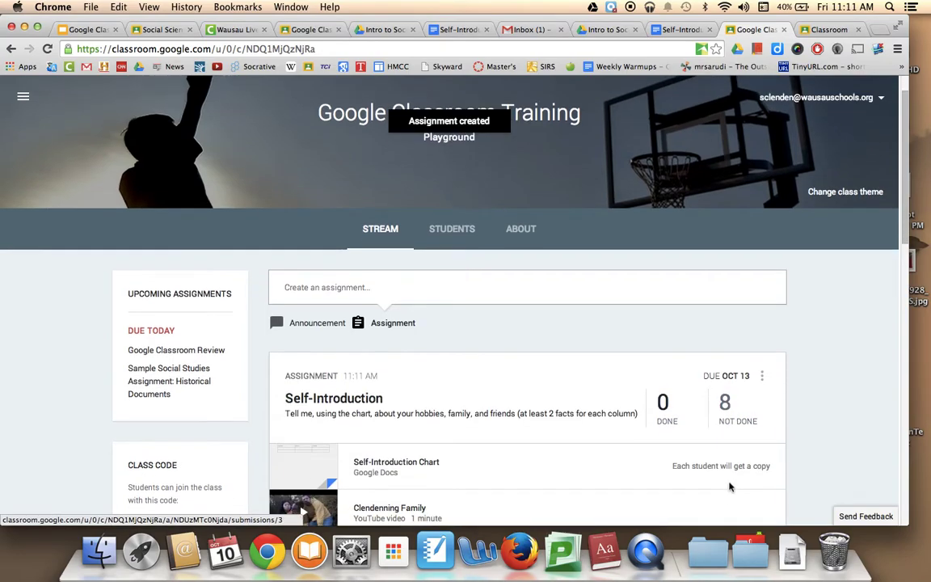
scroll(729, 487, down, 3)
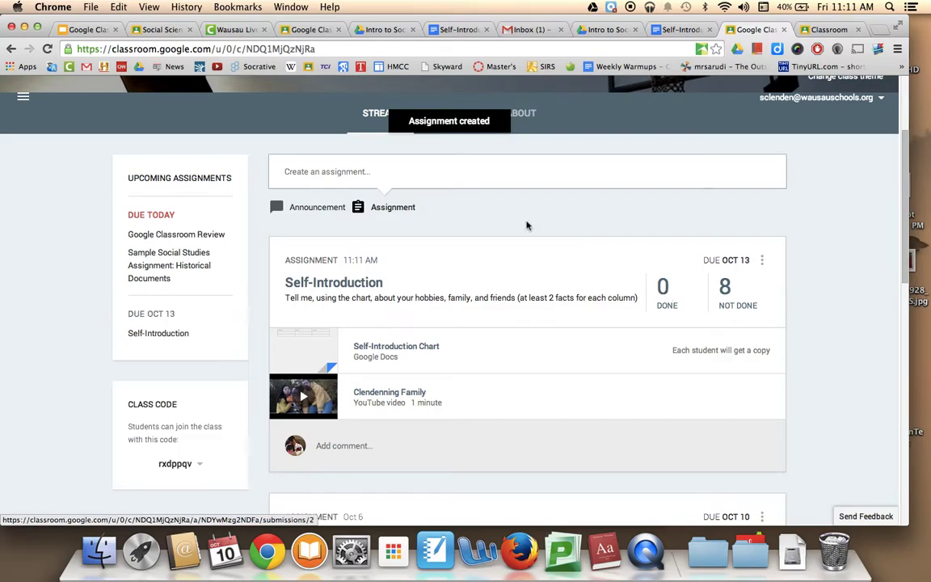
click(86, 32)
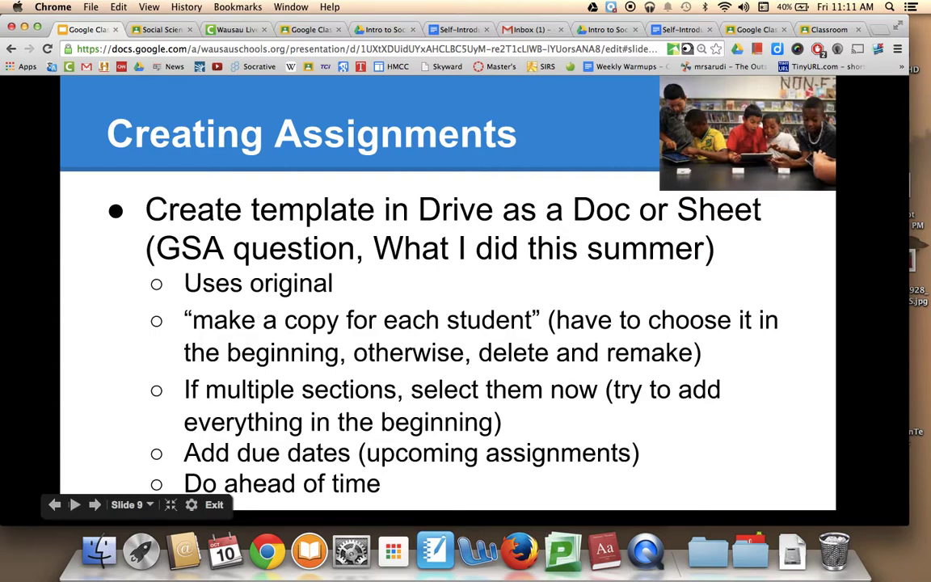
click(256, 311)
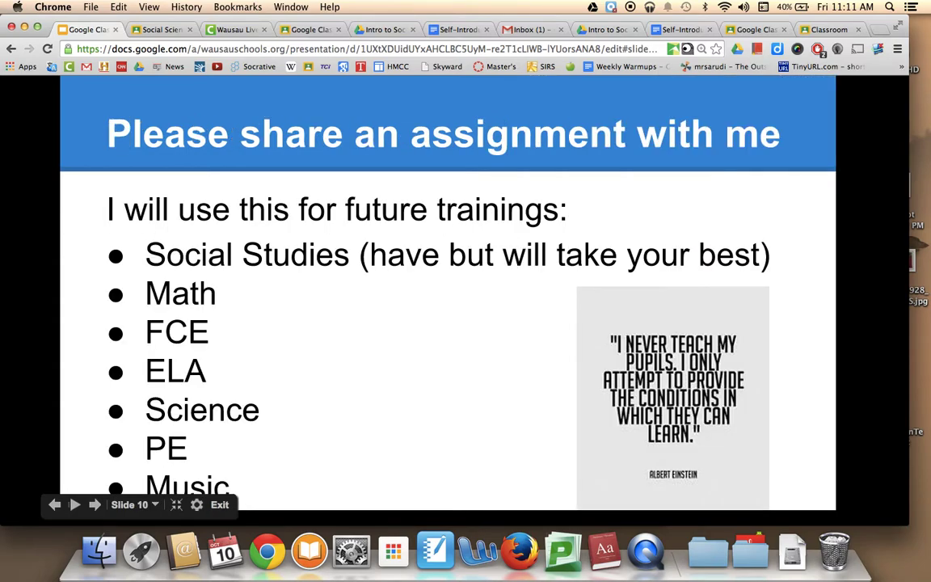
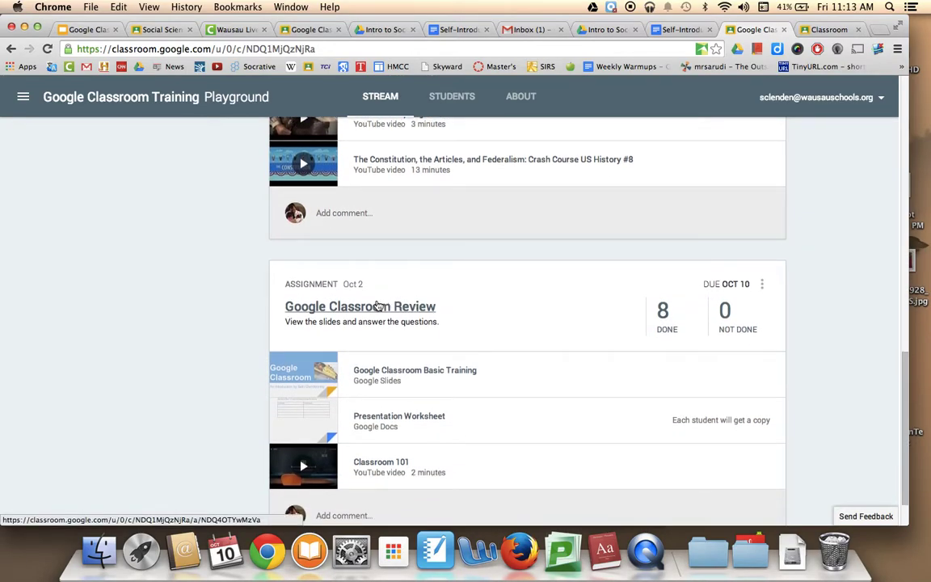
scroll(376, 304, down, 1)
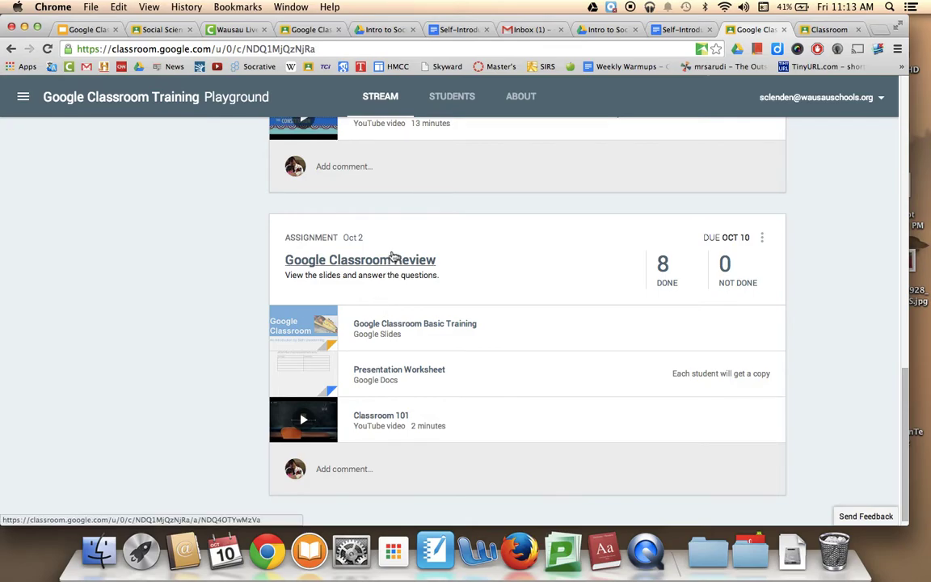
- Open the Google Classroom Review assignment, check its details, and return to the grades list
click(339, 266)
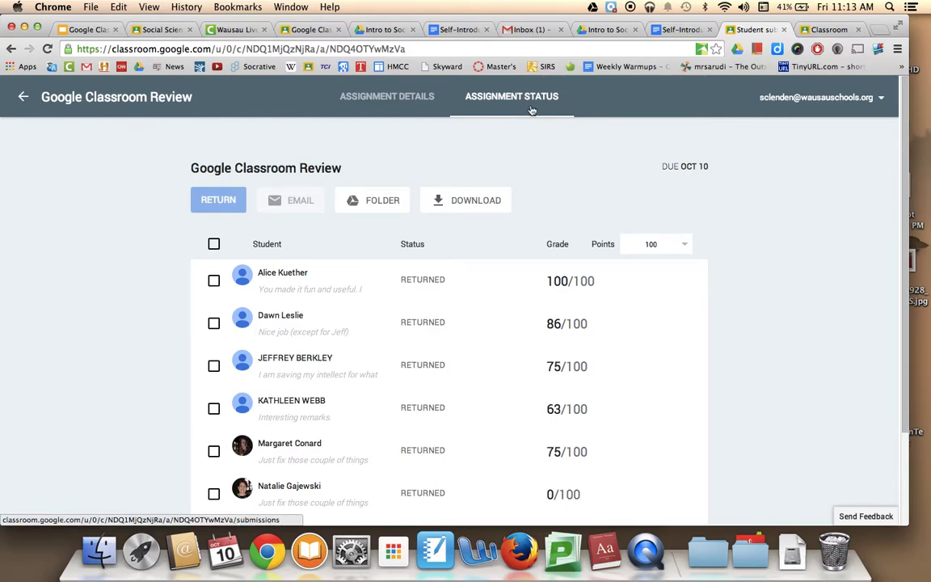
click(413, 117)
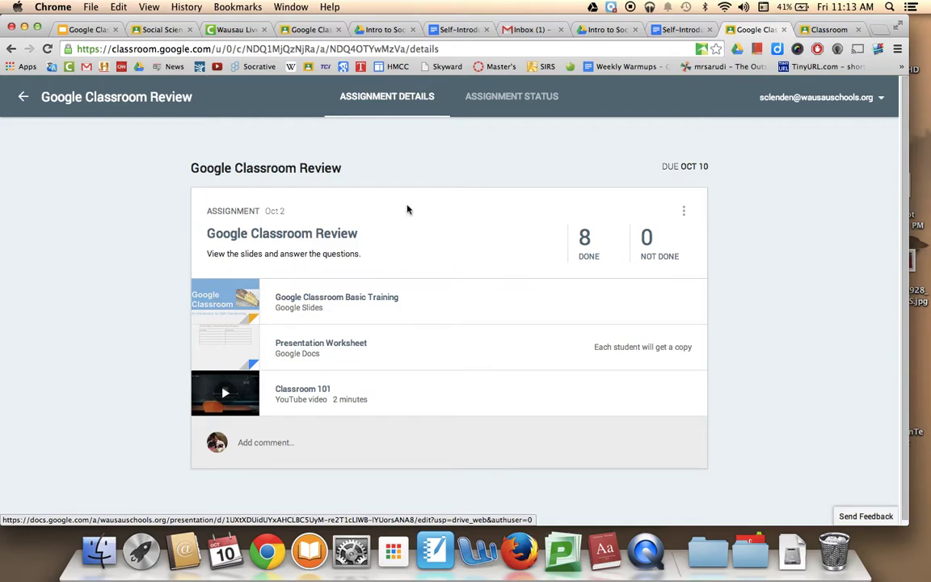
click(510, 103)
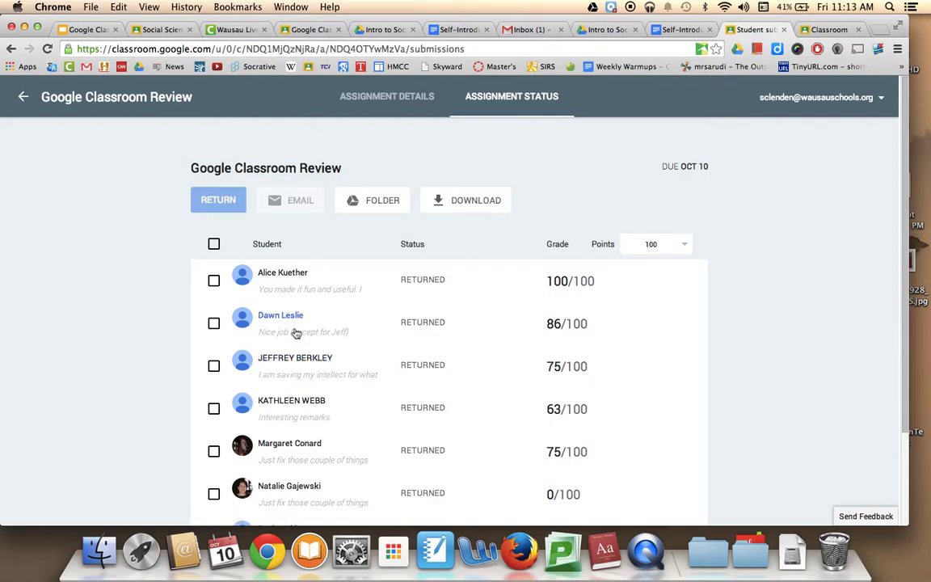
- Expand the second student's entry to reveal their worksheet and teacher comment
scroll(674, 302, down, 3)
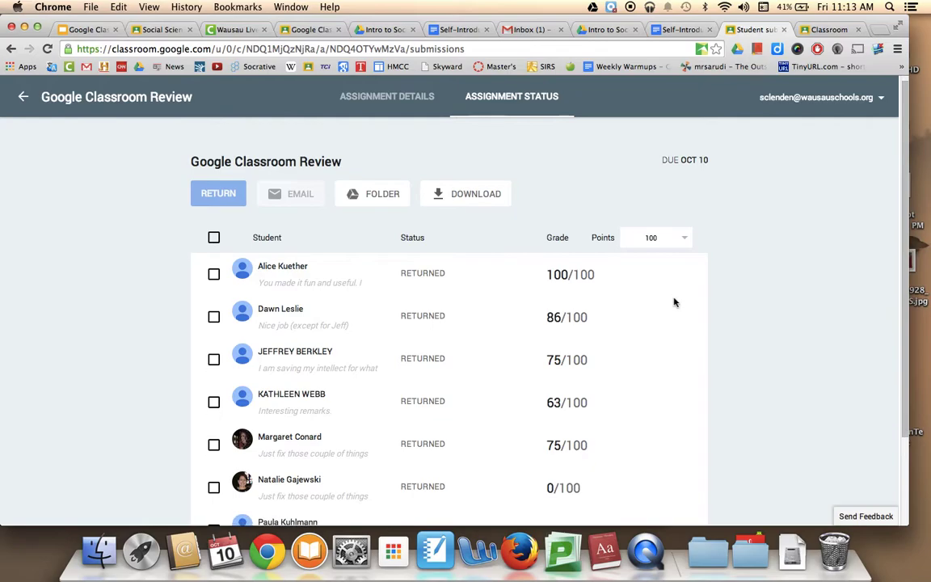
scroll(675, 302, up, 2)
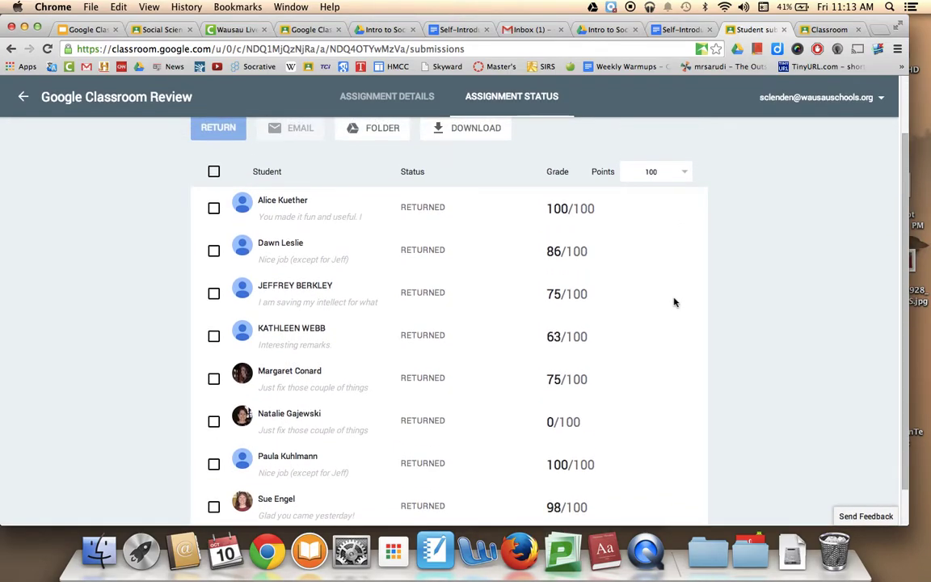
scroll(674, 302, up, 3)
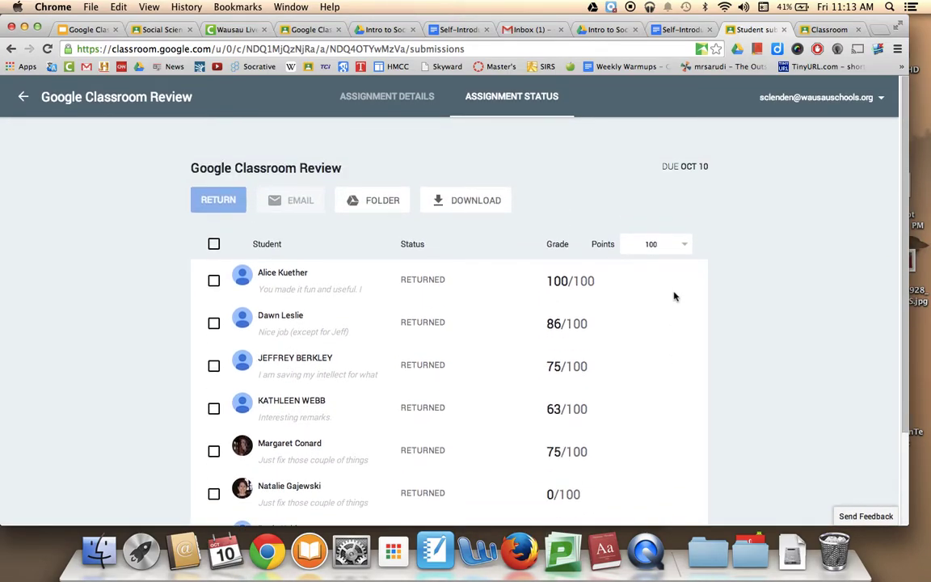
click(567, 323)
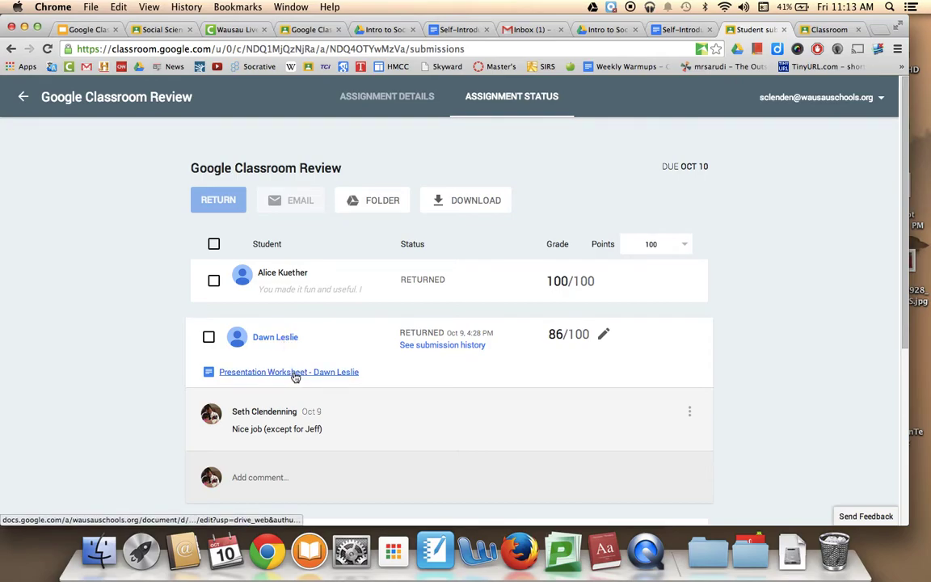
- Peek at the second student's worksheet, then expand the first student's submission details
click(295, 373)
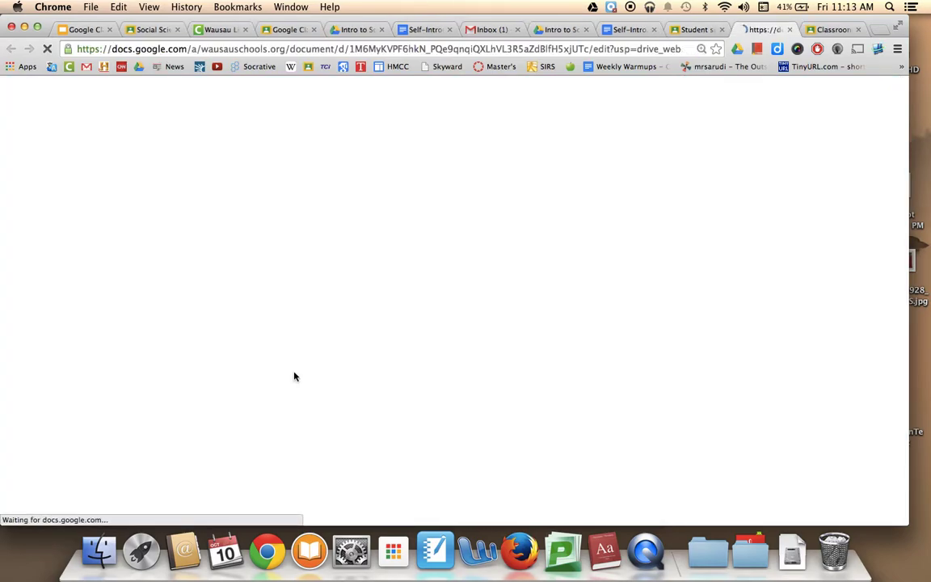
click(686, 29)
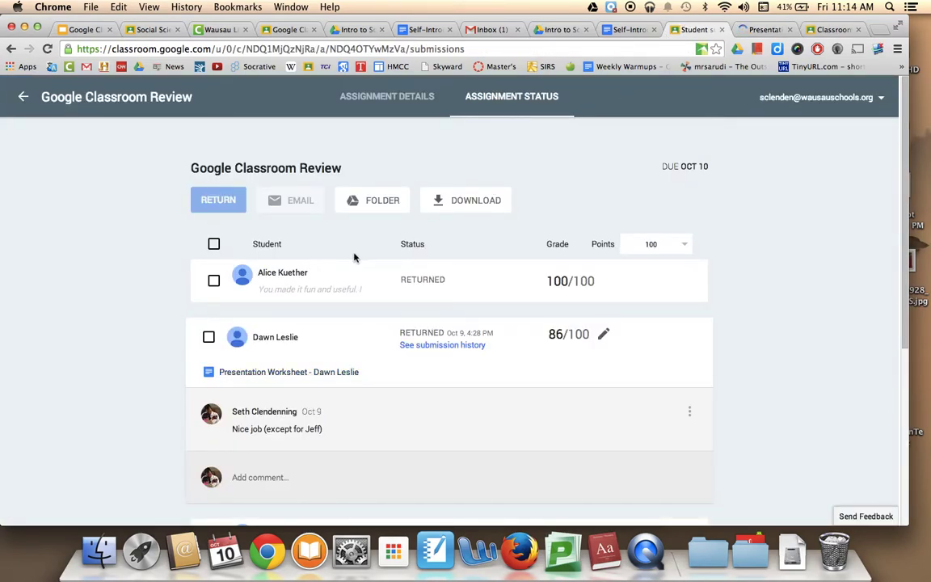
click(257, 282)
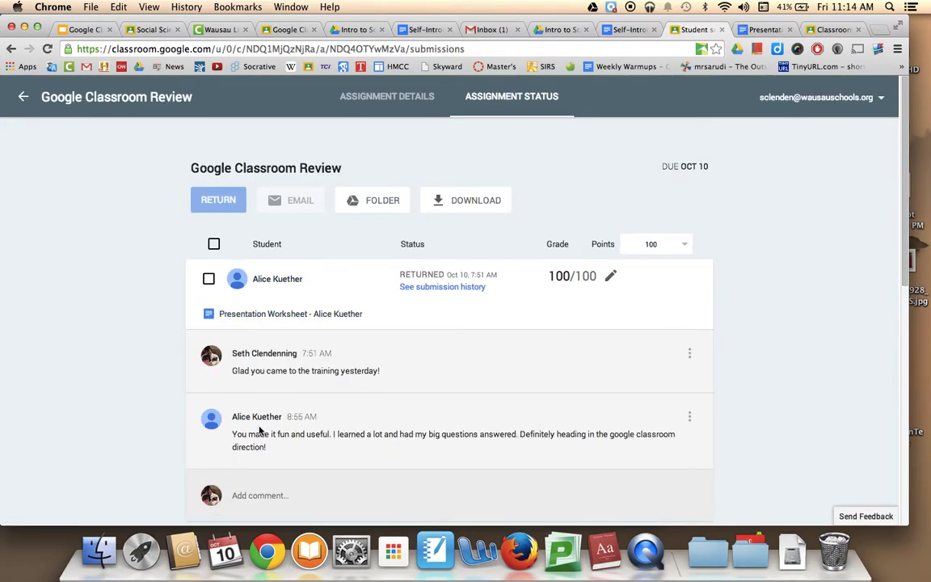
- Expand the third student's row and open the first student's Presentation Worksheet in Docs
scroll(263, 481, down, 2)
scroll(263, 481, down, 5)
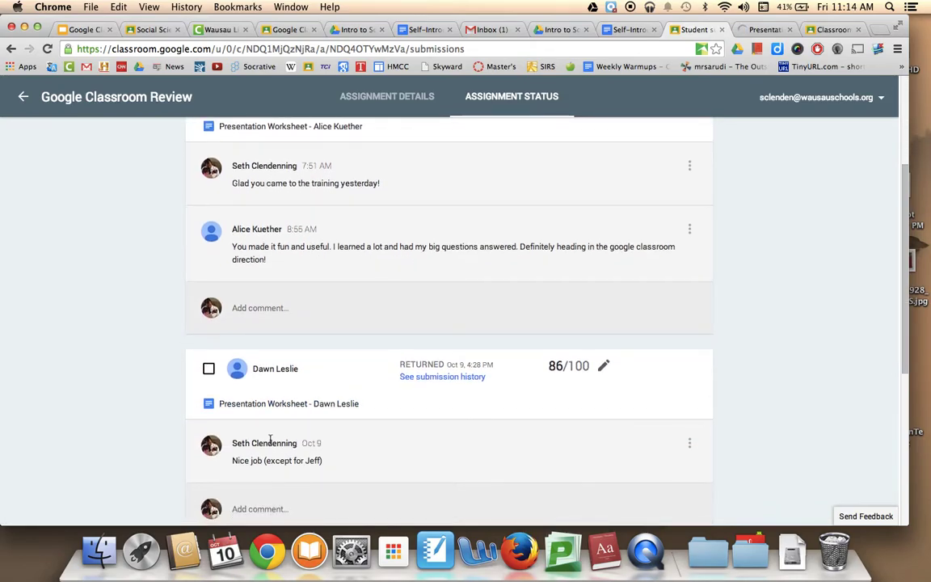
scroll(243, 443, down, 4)
scroll(271, 474, down, 2)
click(255, 433)
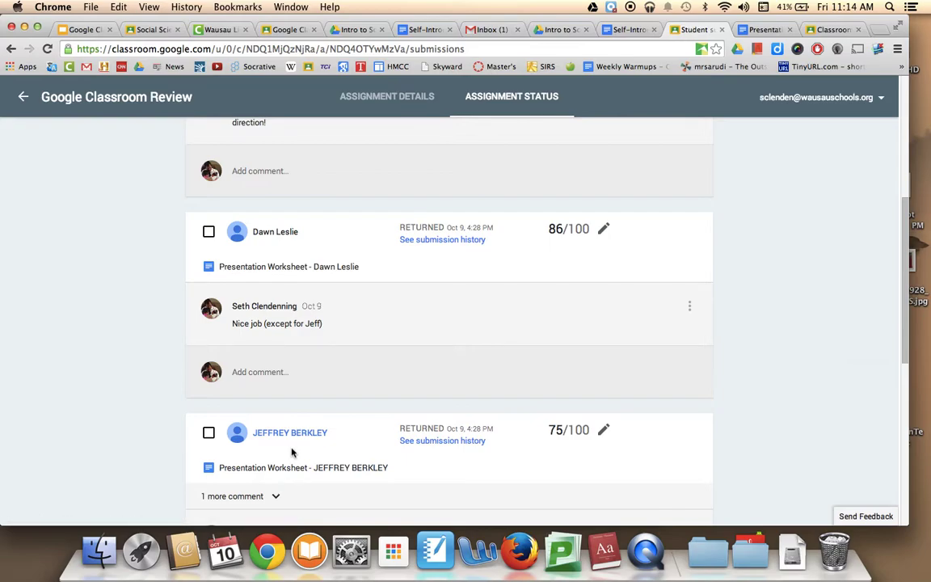
scroll(291, 275, up, 5)
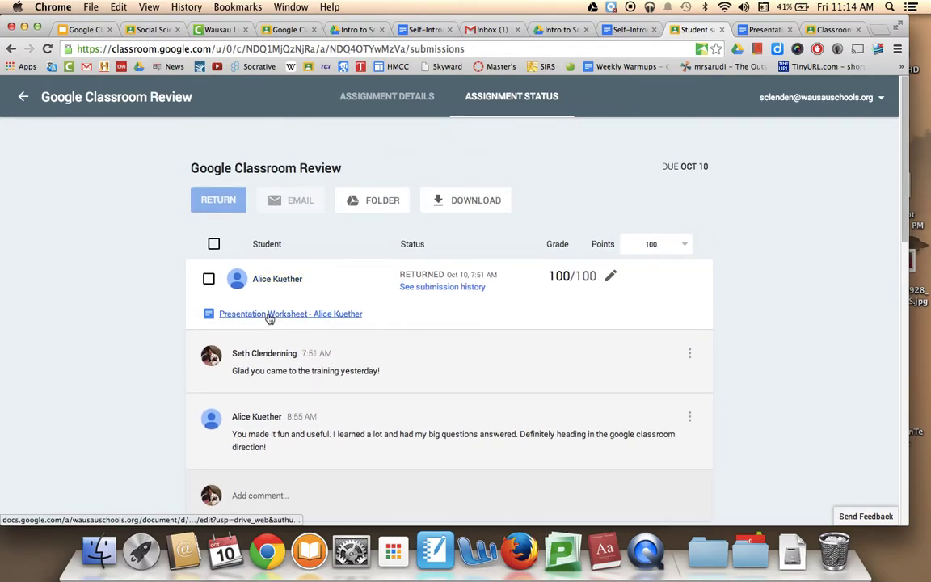
click(269, 314)
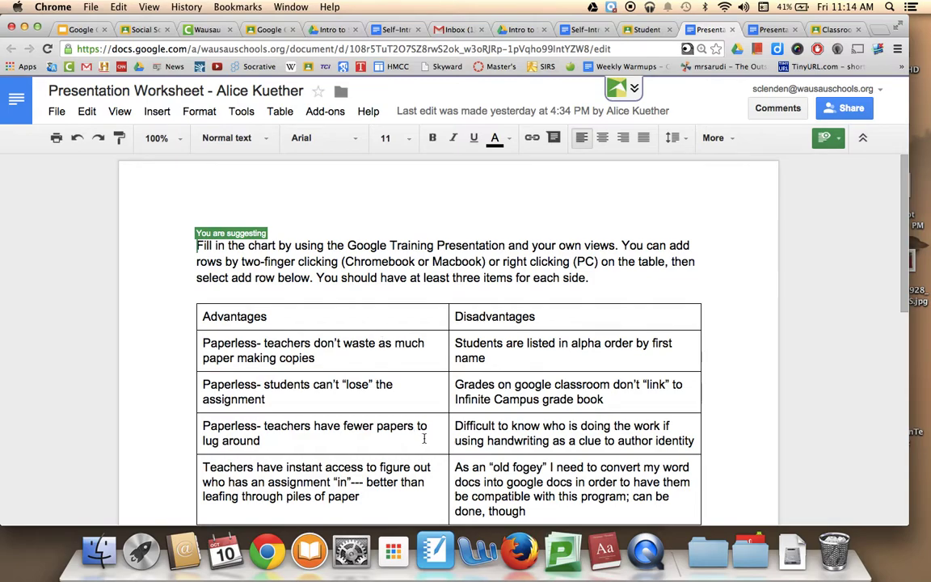
- In Suggesting mode, add 'really good thoughts on the use of Classroom' after 'google', then close the worksheet
click(827, 137)
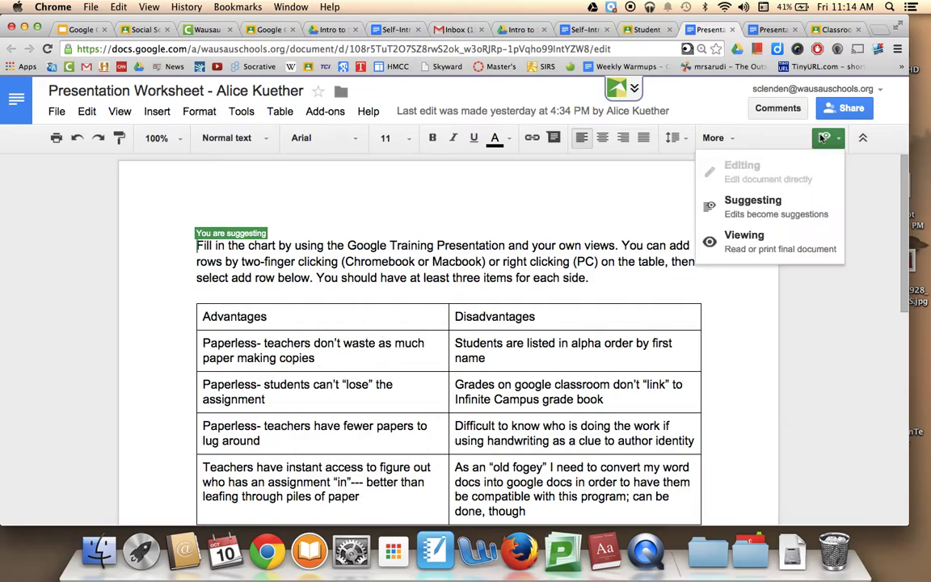
click(762, 207)
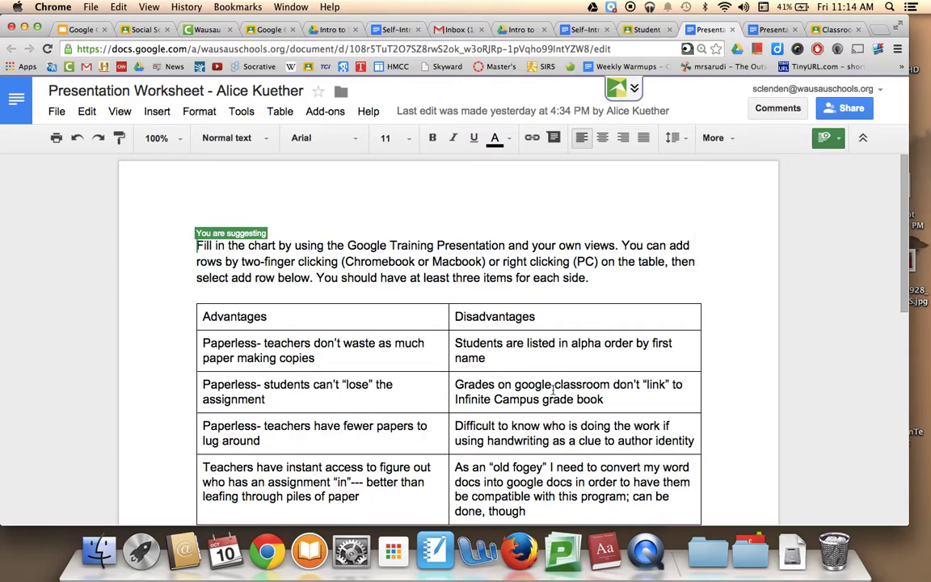
click(553, 384)
text(really good t)
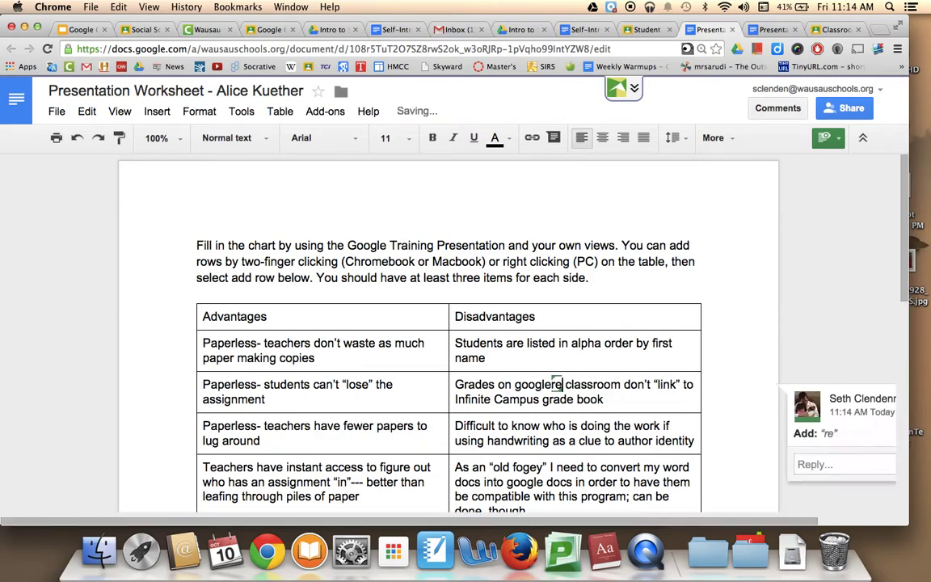
text(houghts )
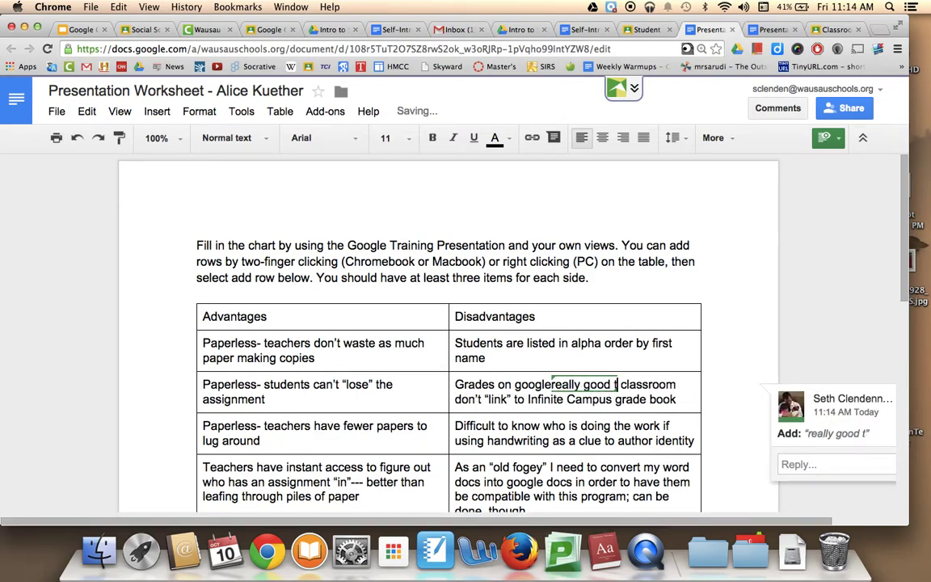
text(on the us)
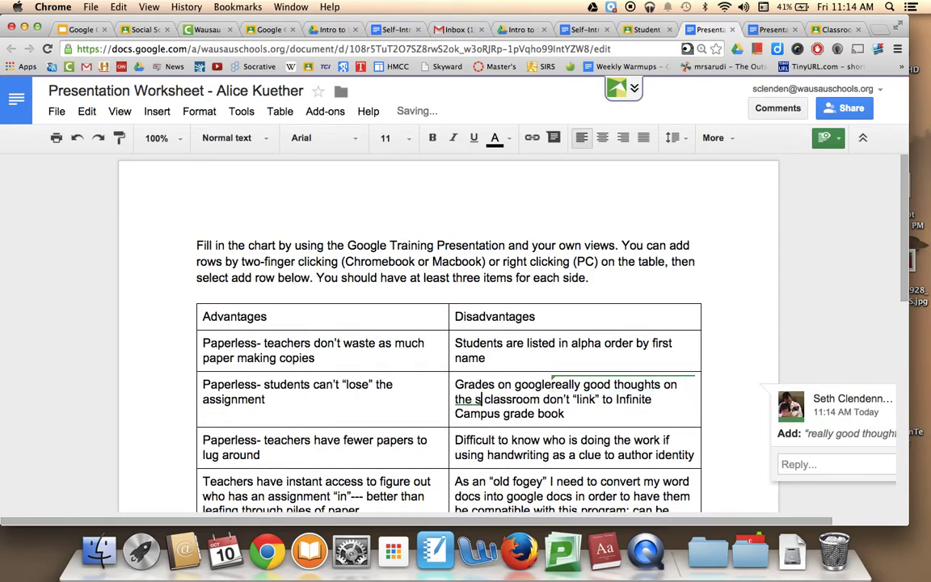
text(e of Classroom)
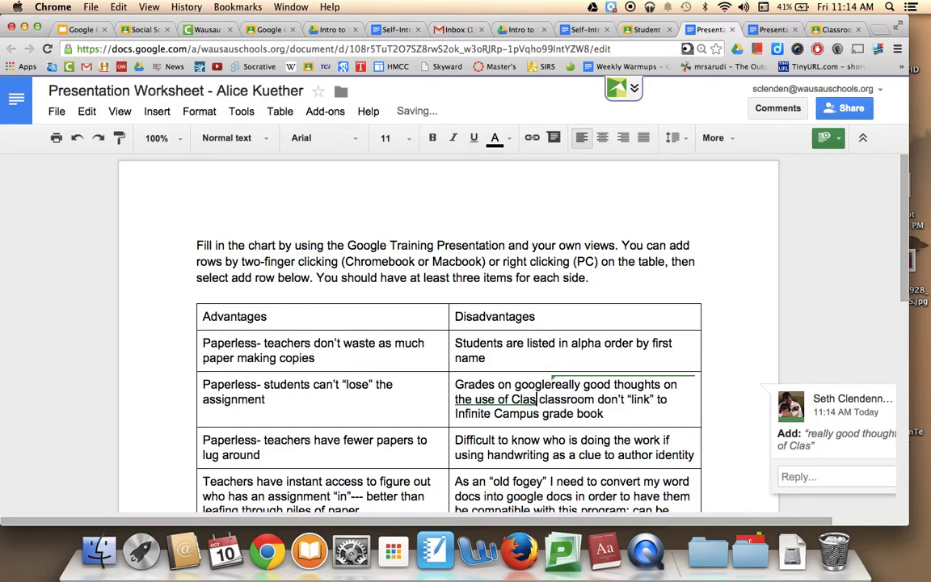
text(, Alice)
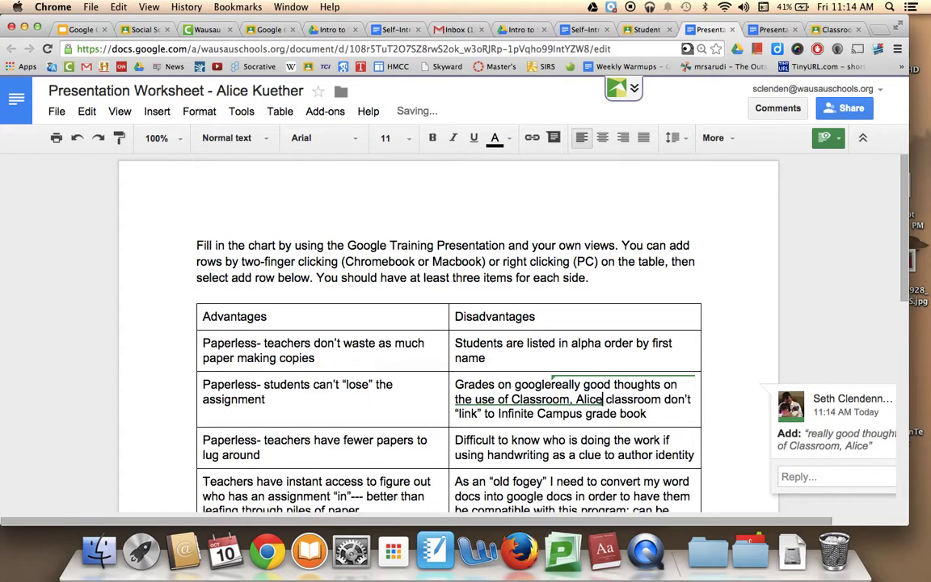
click(760, 285)
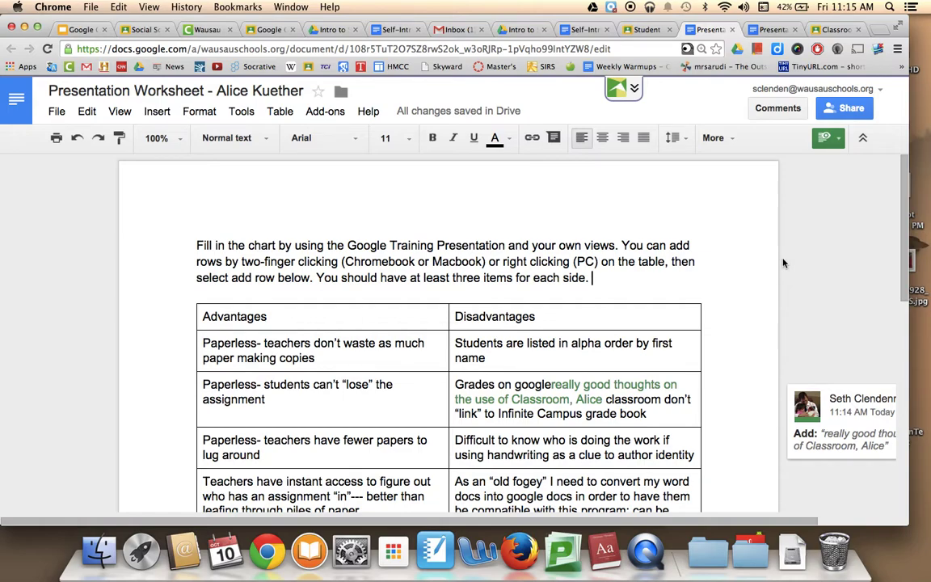
click(731, 30)
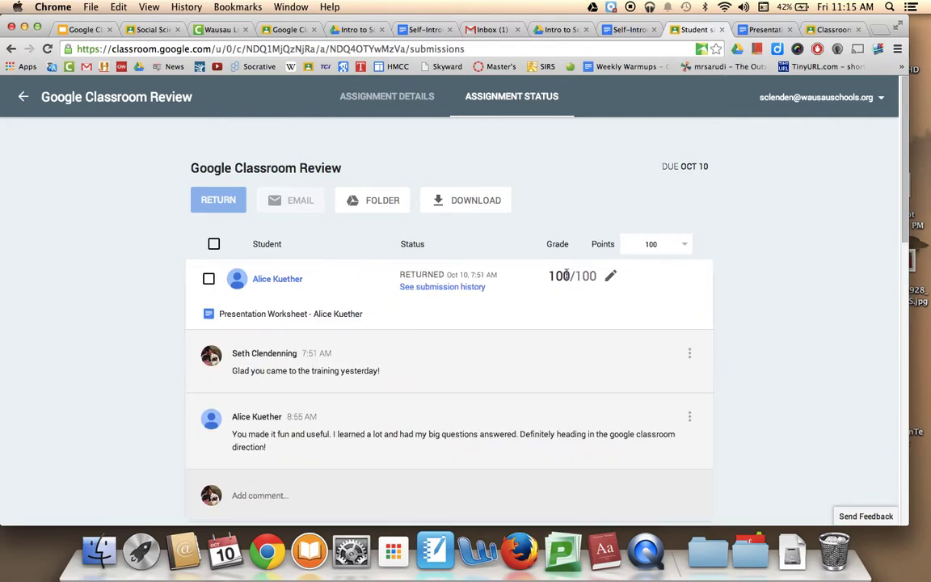
- Change the first student's grade from 100 to 95
click(610, 276)
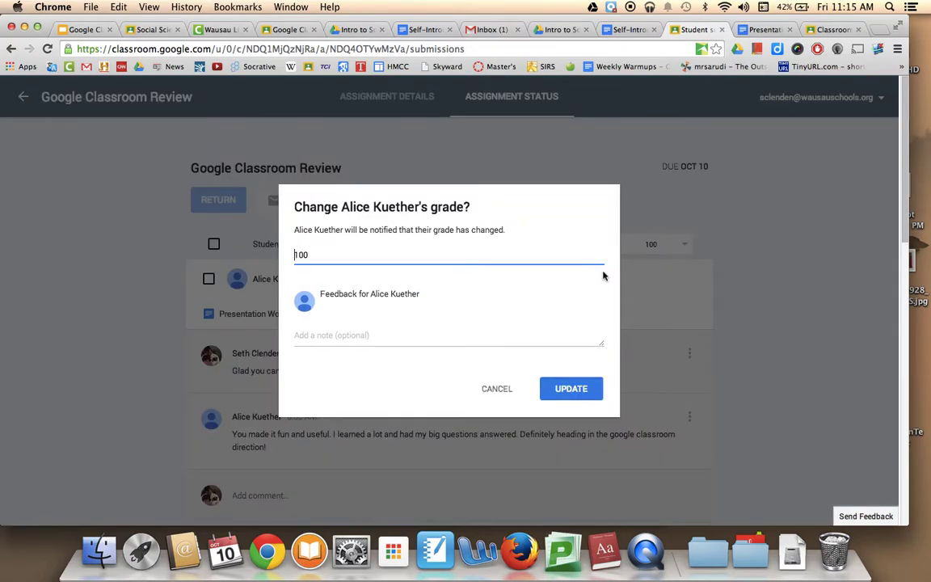
drag(293, 250, 338, 239)
text(95)
click(585, 391)
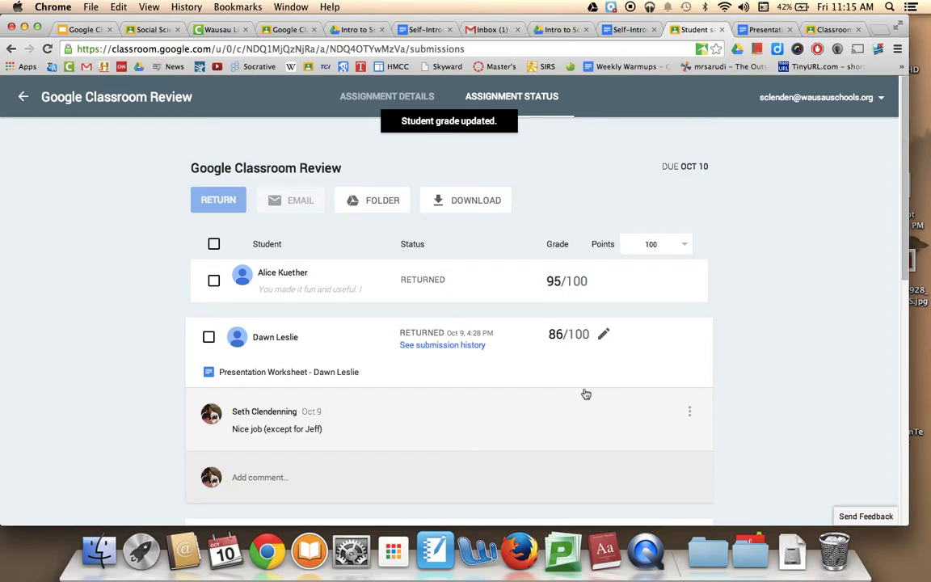
- Expand the first student's 95/100 submission and scroll through the returned submissions
click(332, 300)
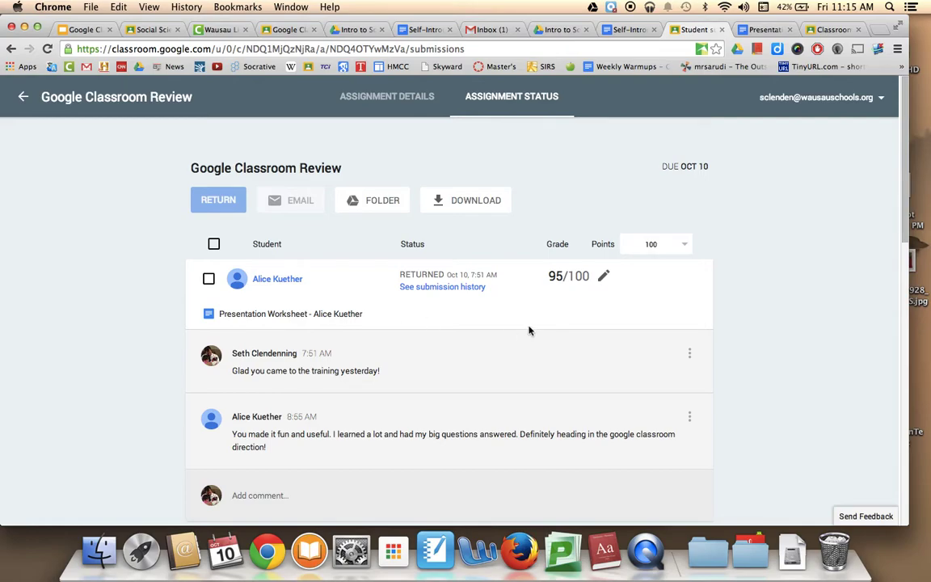
click(552, 272)
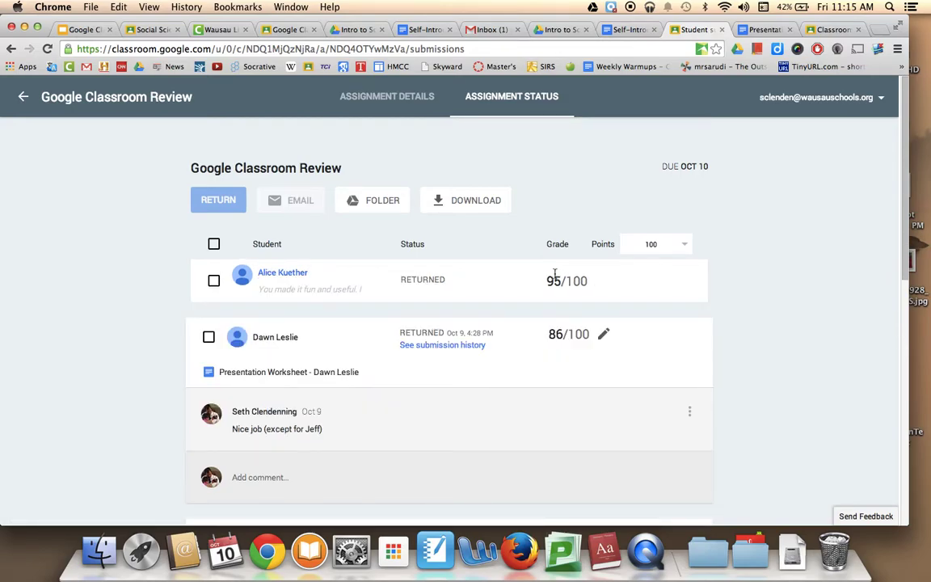
click(555, 275)
mouse_move(555, 275)
mouse_down()
mouse_move(576, 272)
mouse_move(567, 276)
mouse_up()
scroll(556, 346, down, 3)
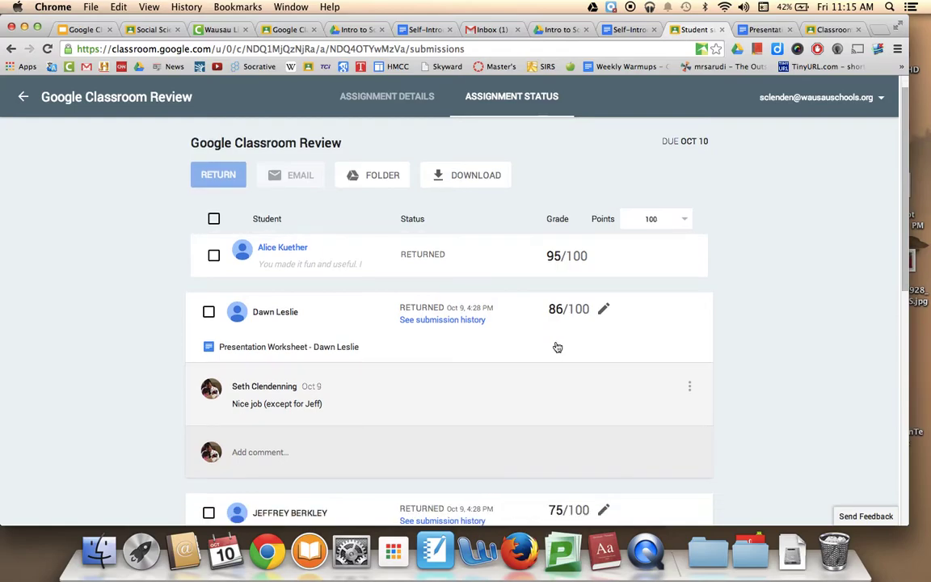
scroll(556, 346, up, 3)
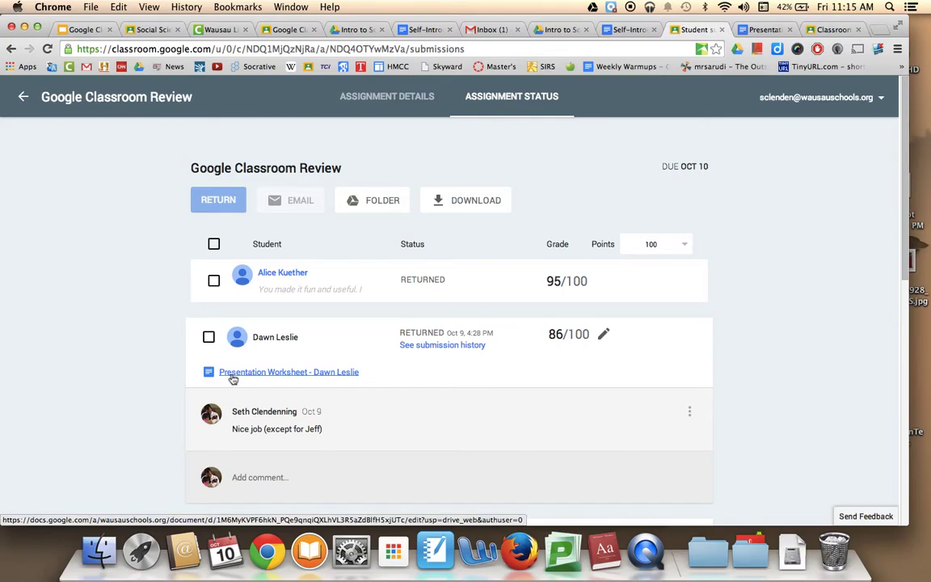
- Review the Presentation Worksheet in Docs, then expand the 95/100 submission's comment thread in Classroom
click(764, 29)
click(826, 138)
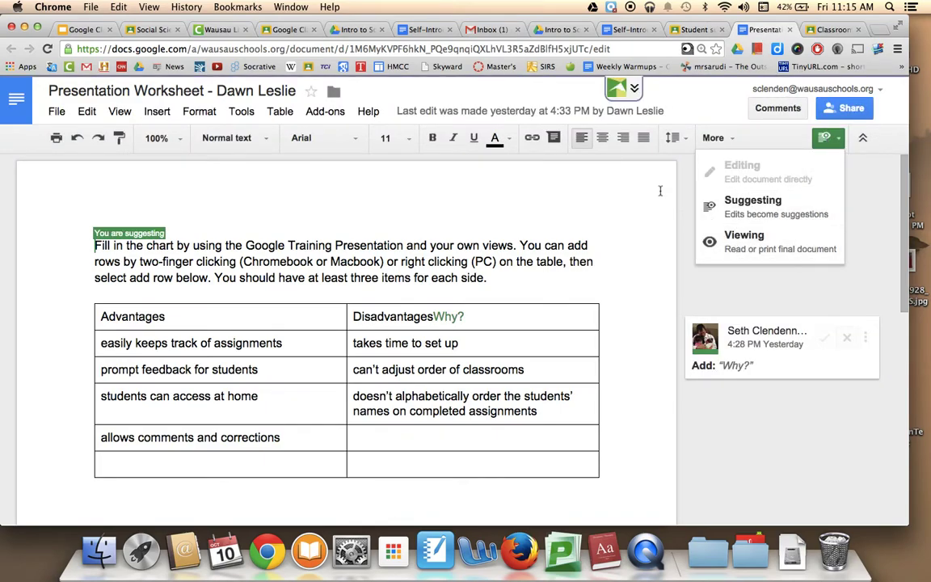
click(635, 245)
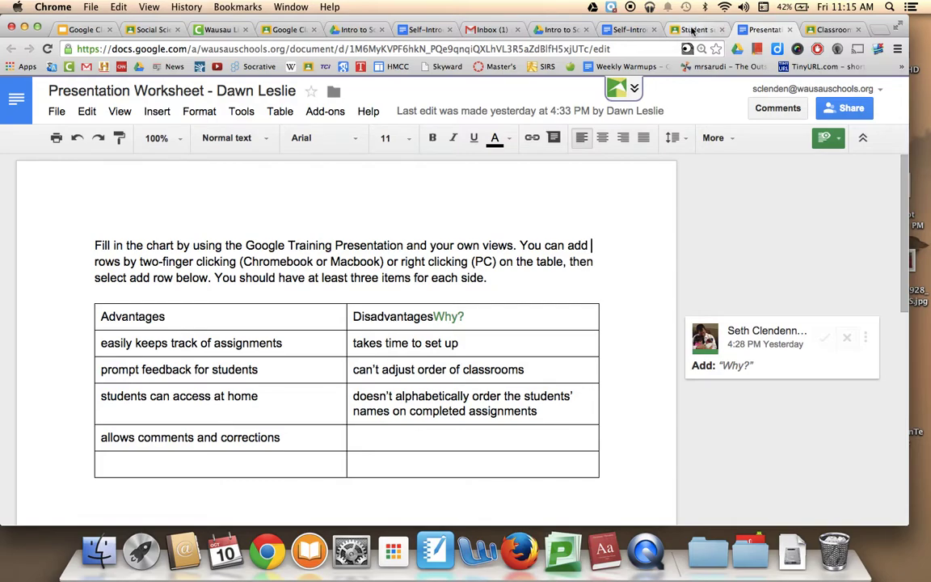
click(690, 30)
click(291, 293)
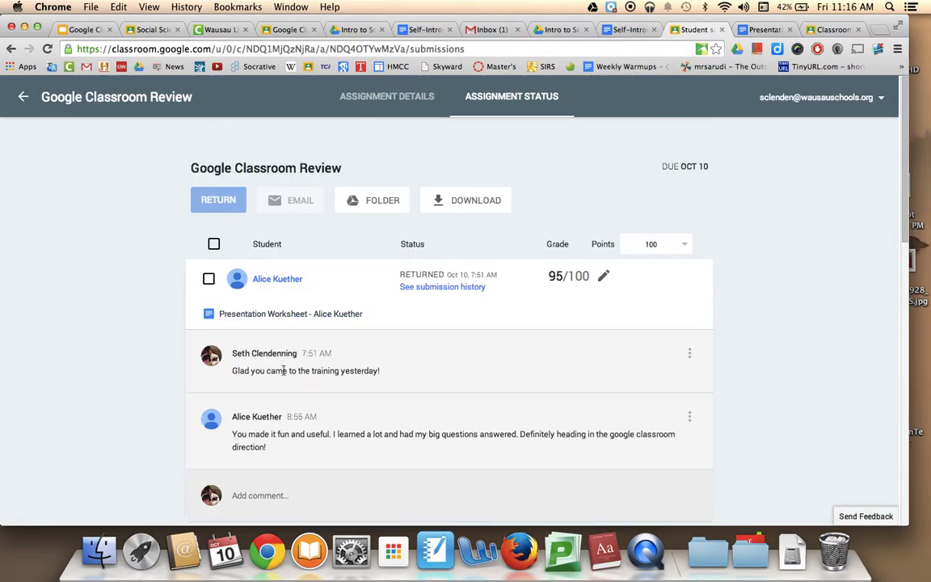
- Post the private reply 'Great to hear!' under the student's message on the 95/100 submission
scroll(283, 370, down, 4)
click(282, 344)
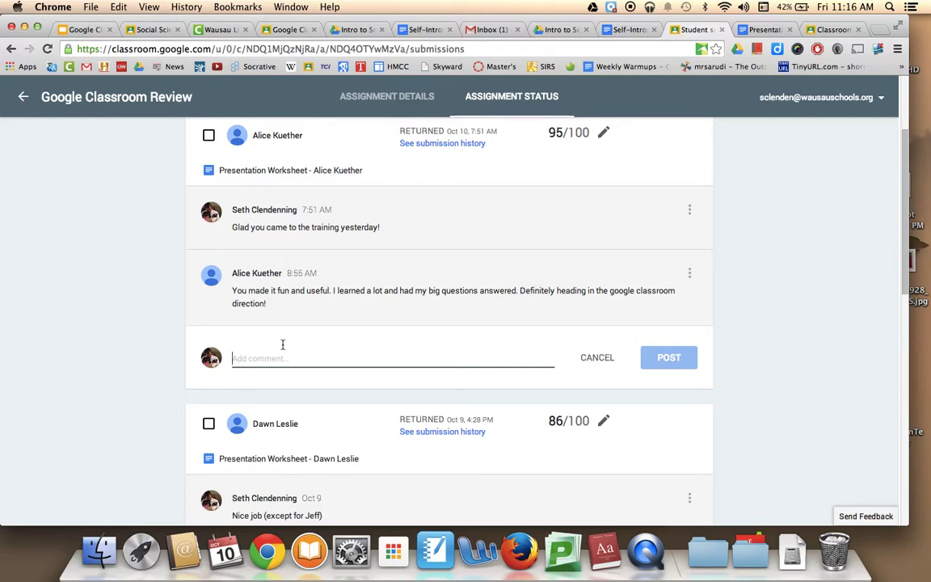
text(Gr)
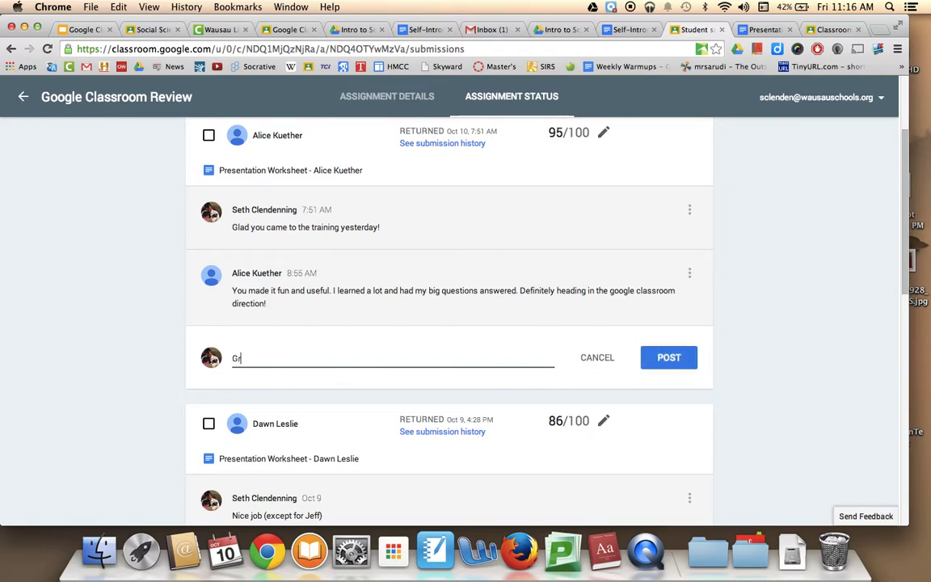
text(eat to hear!)
click(666, 356)
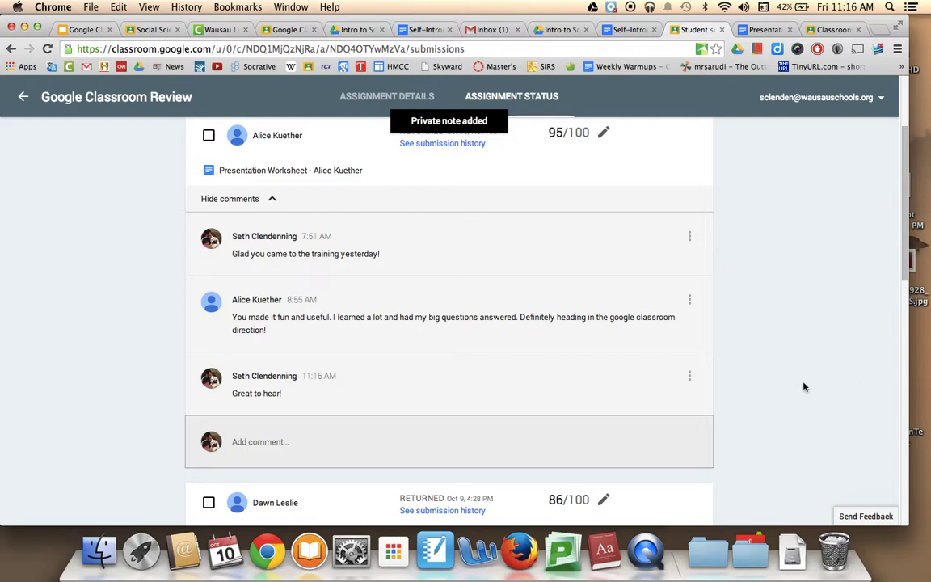
scroll(804, 387, up, 3)
scroll(804, 387, down, 5)
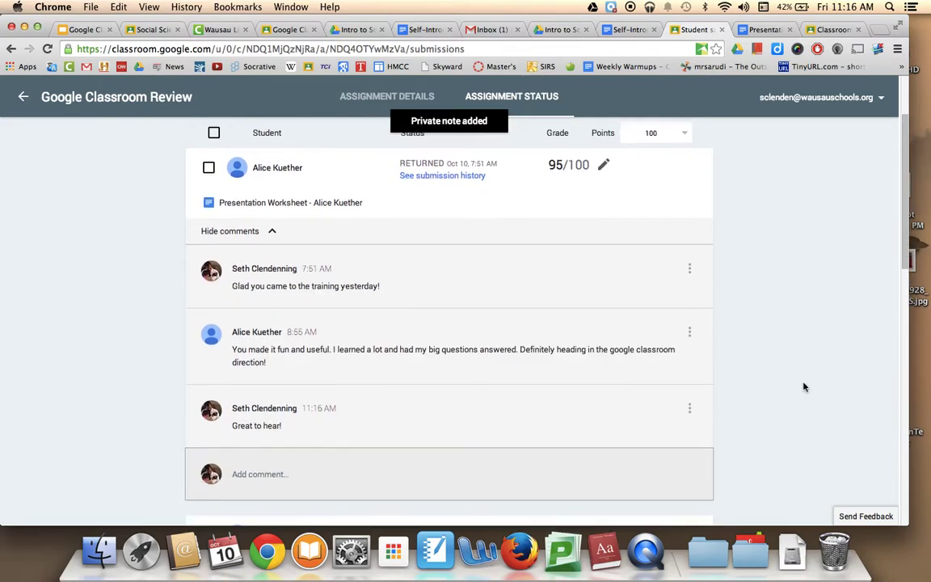
scroll(803, 387, up, 5)
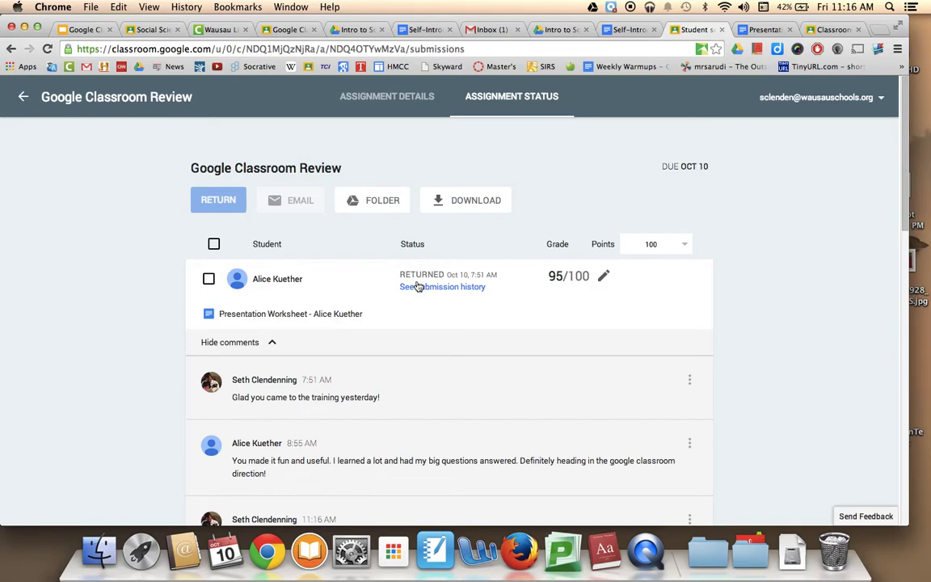
scroll(418, 286, down, 1)
scroll(418, 286, down, 5)
scroll(416, 285, up, 6)
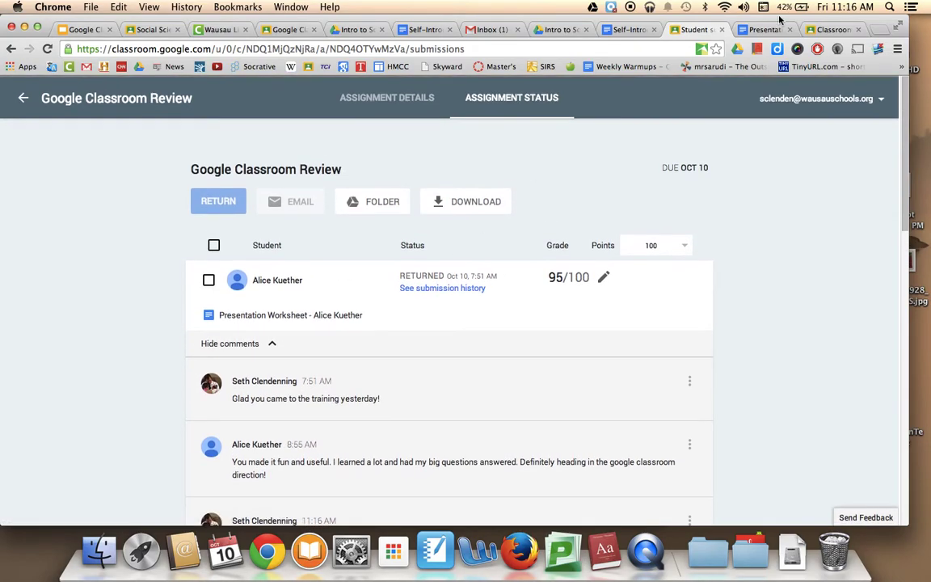
- Open the Period 8 Introduction to Social Sciences class and the Warm Ups Sep. 22 - Oct. 3 status page
click(108, 28)
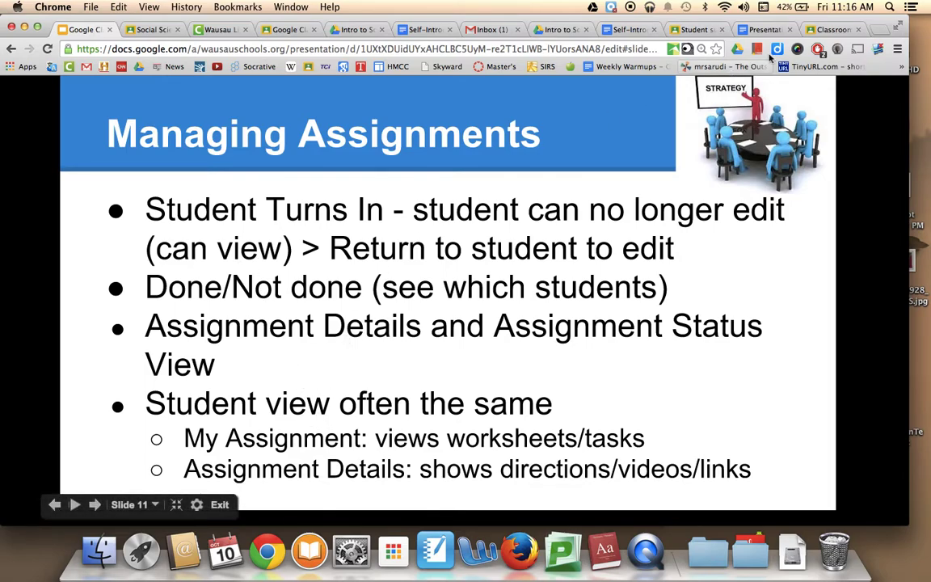
click(827, 32)
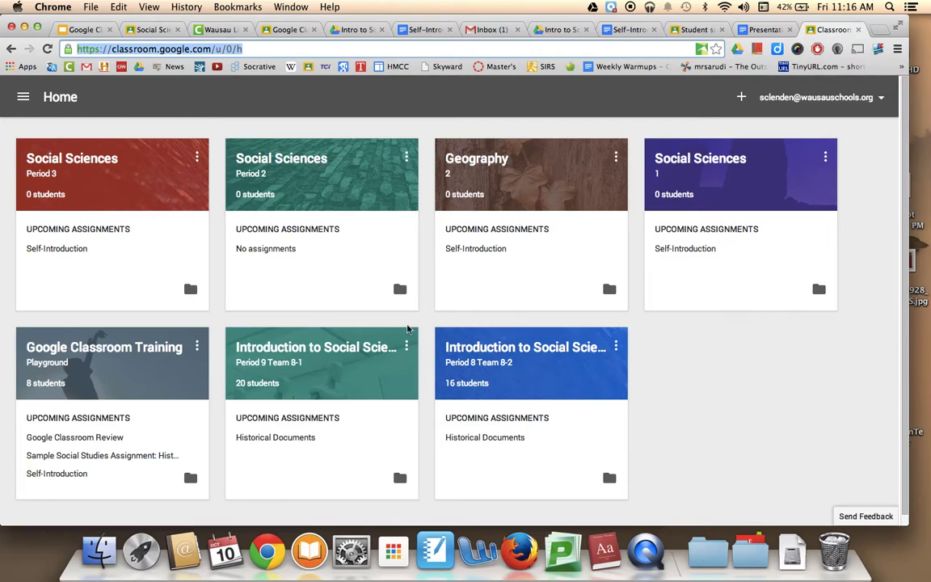
click(470, 352)
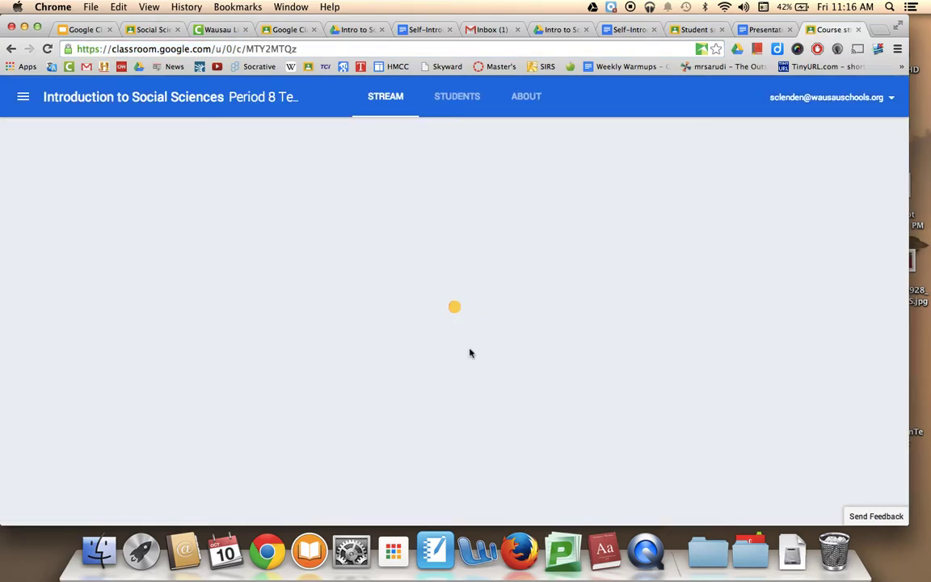
scroll(470, 352, down, 10)
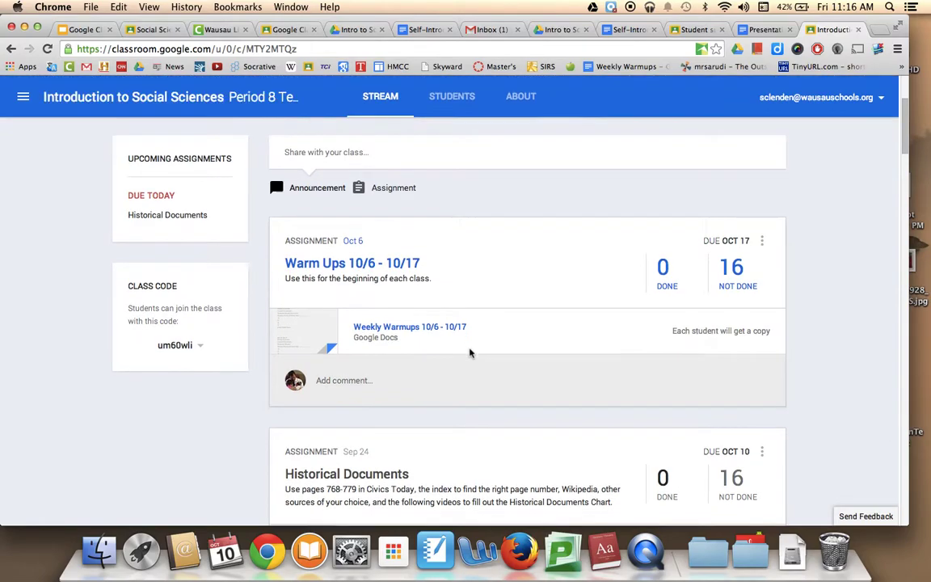
scroll(470, 352, down, 15)
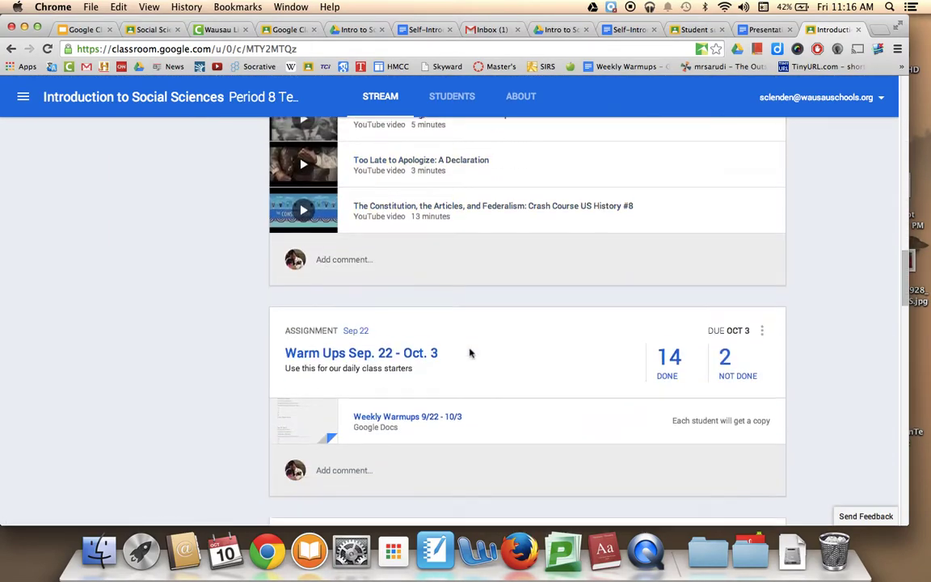
scroll(470, 353, down, 3)
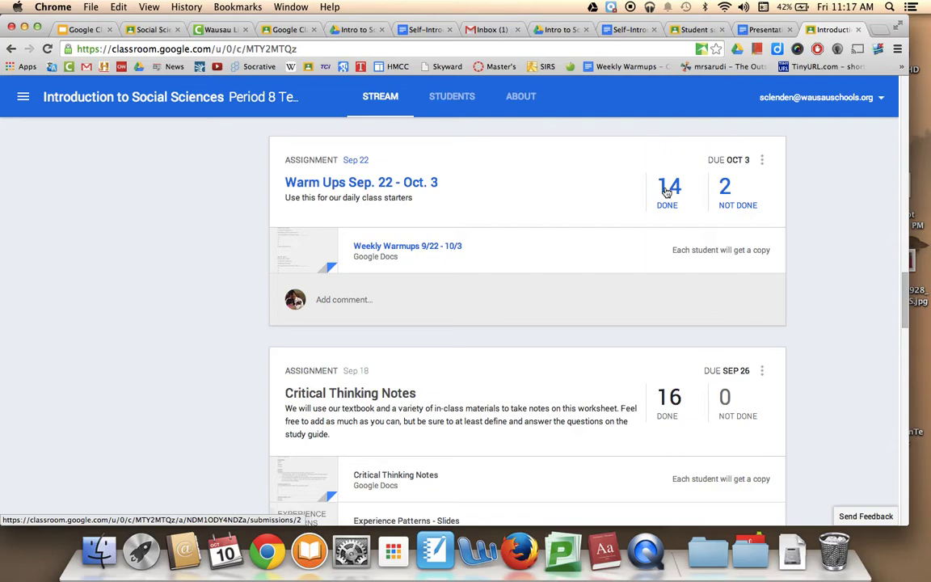
click(667, 191)
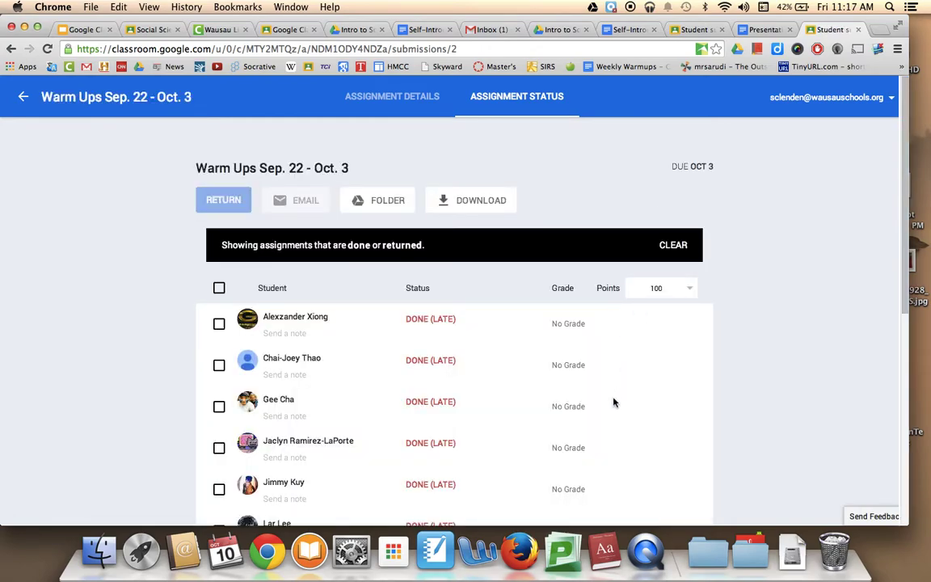
- Expand the first late submission and open its Weekly Warmups 9/22 - 10/3 document
click(308, 332)
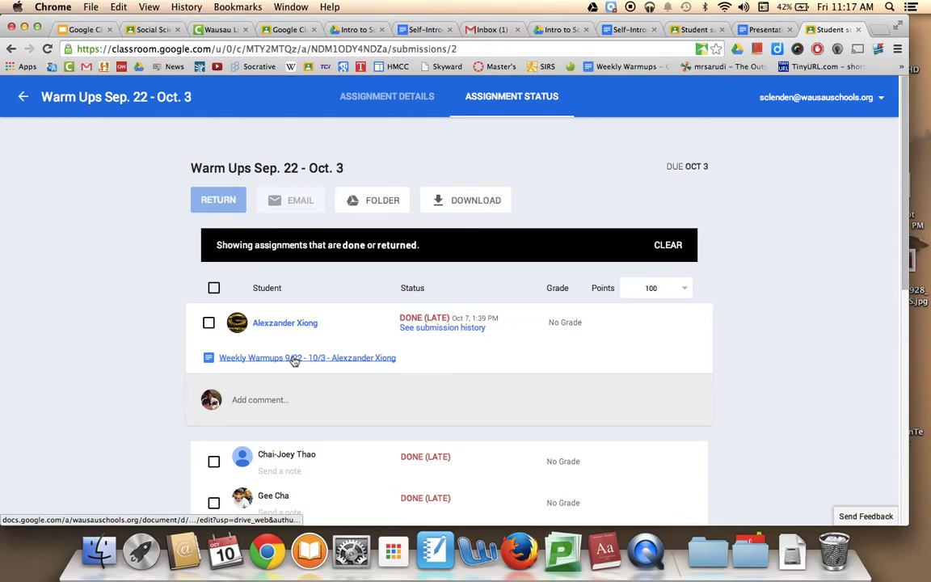
click(294, 361)
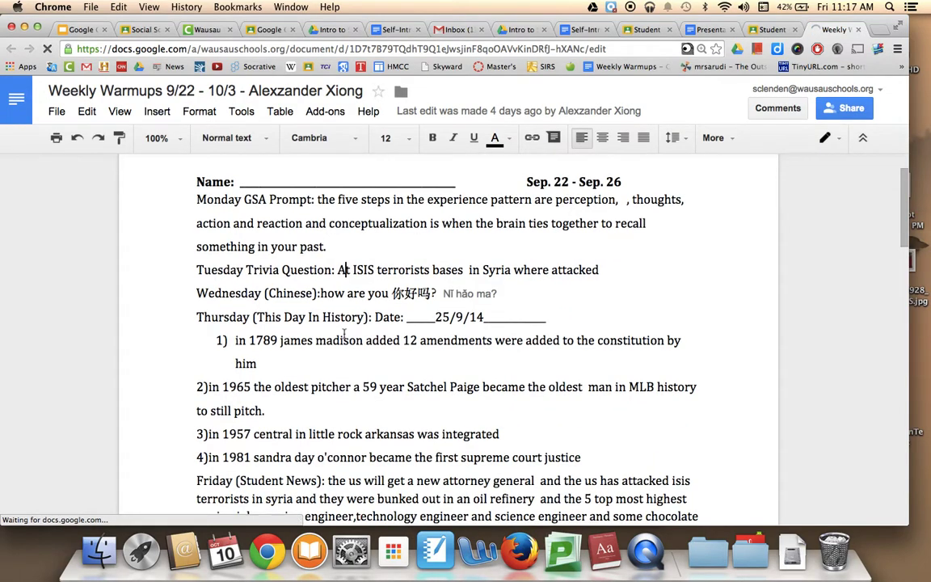
- Scroll through the student's Weekly Warmups answers, then return to the Warm Ups status page
scroll(344, 333, down, 6)
scroll(343, 333, down, 15)
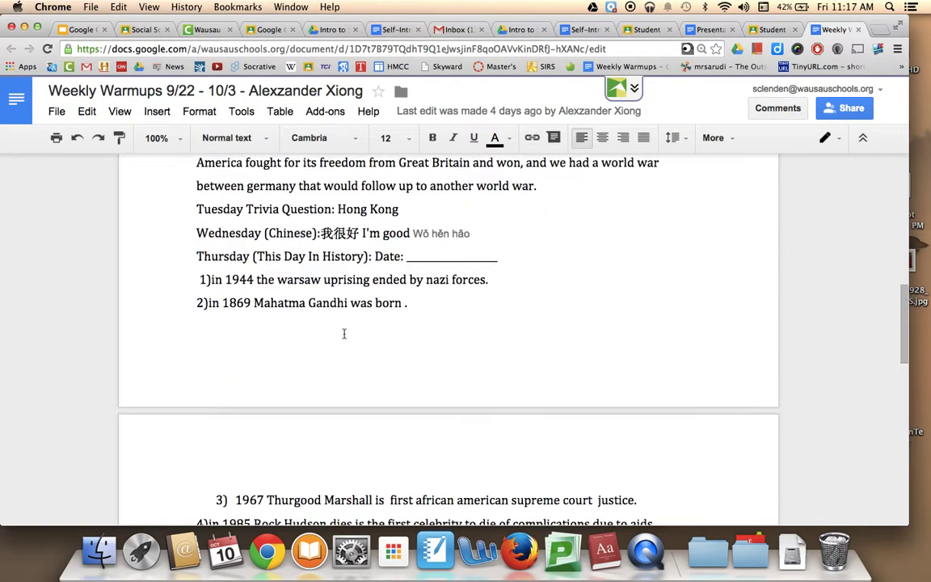
scroll(343, 333, up, 12)
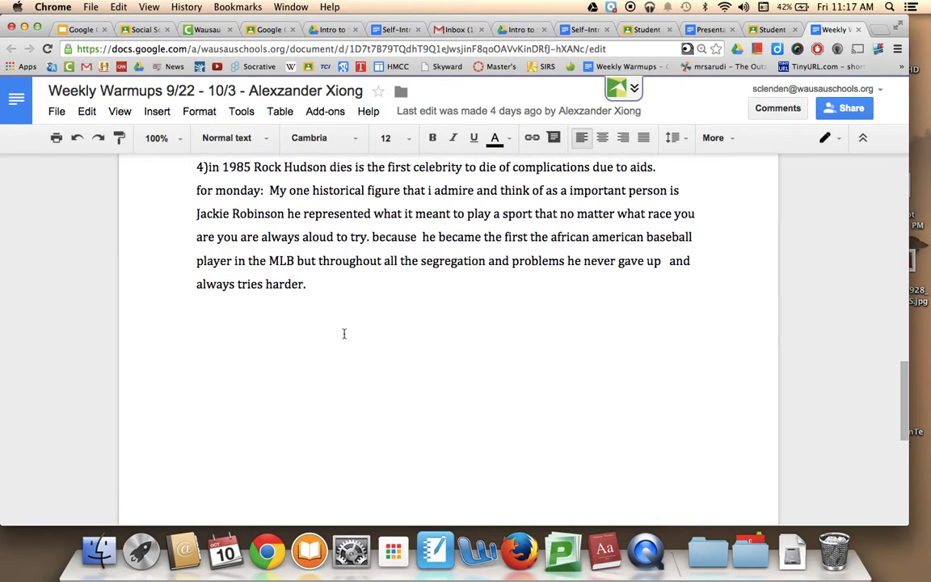
scroll(343, 333, up, 10)
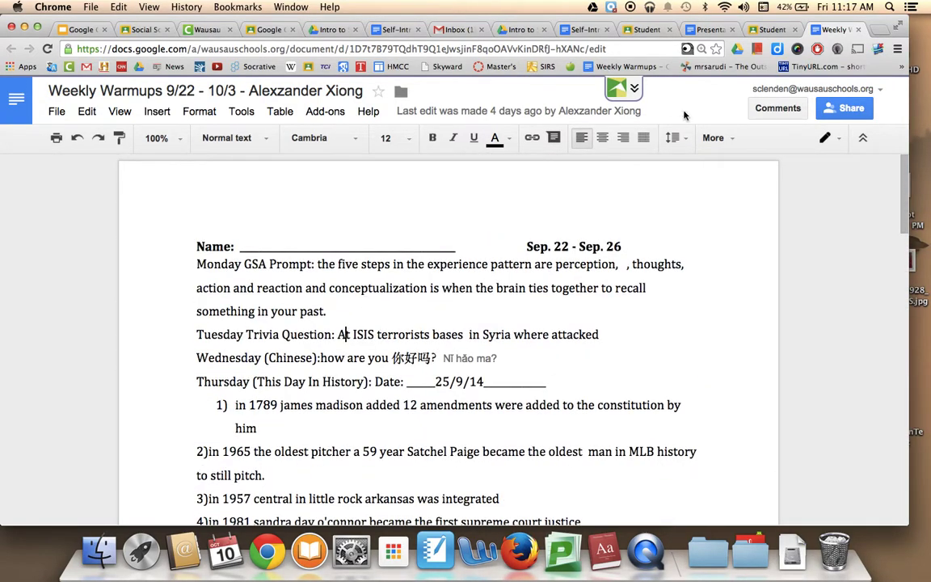
click(771, 30)
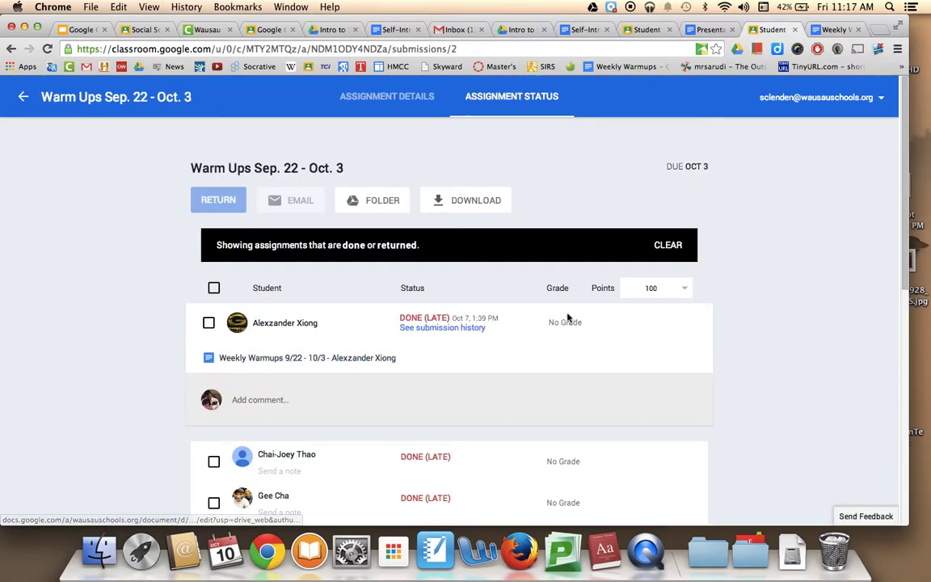
- Change the Warm Ups assignment's point value to 16 points
click(659, 293)
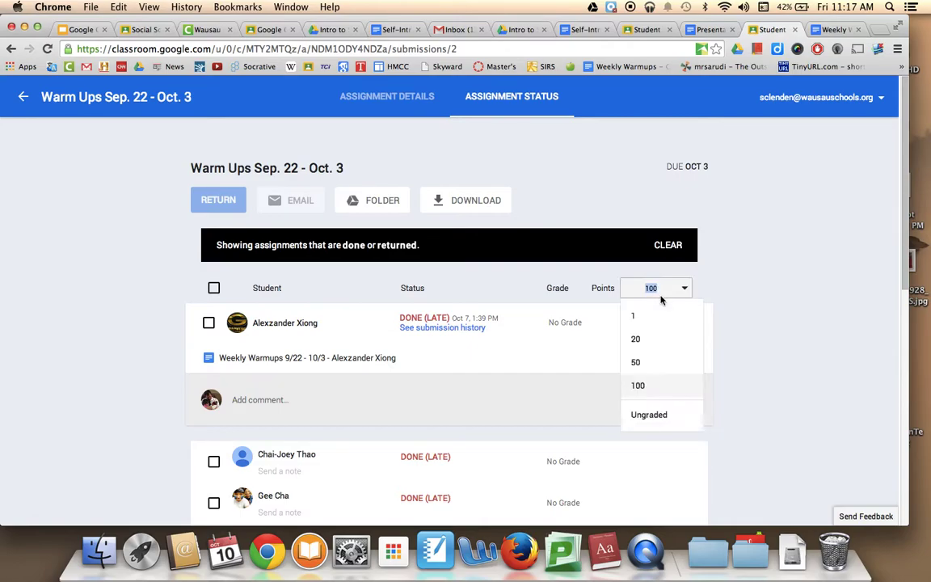
click(659, 288)
click(660, 289)
text(16)
key(Return)
click(538, 333)
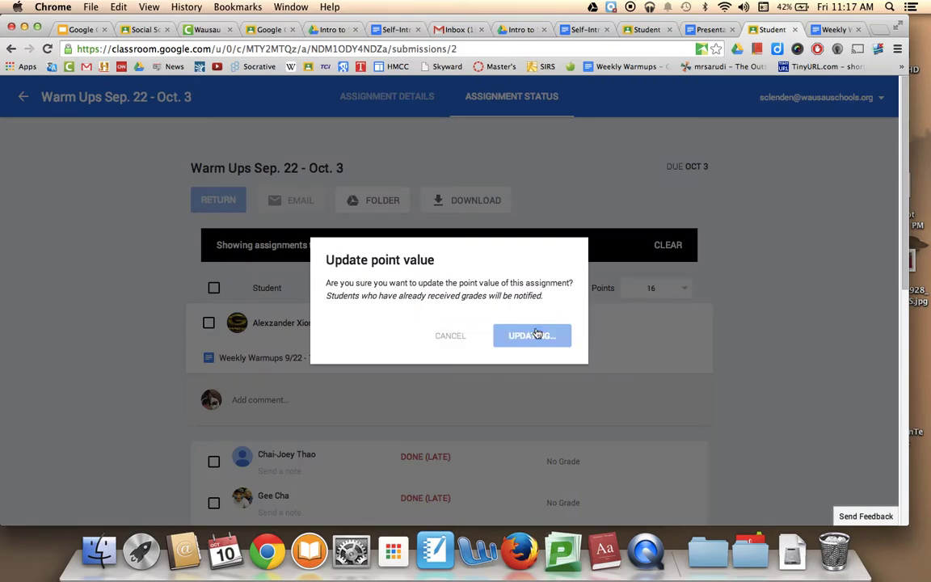
click(575, 353)
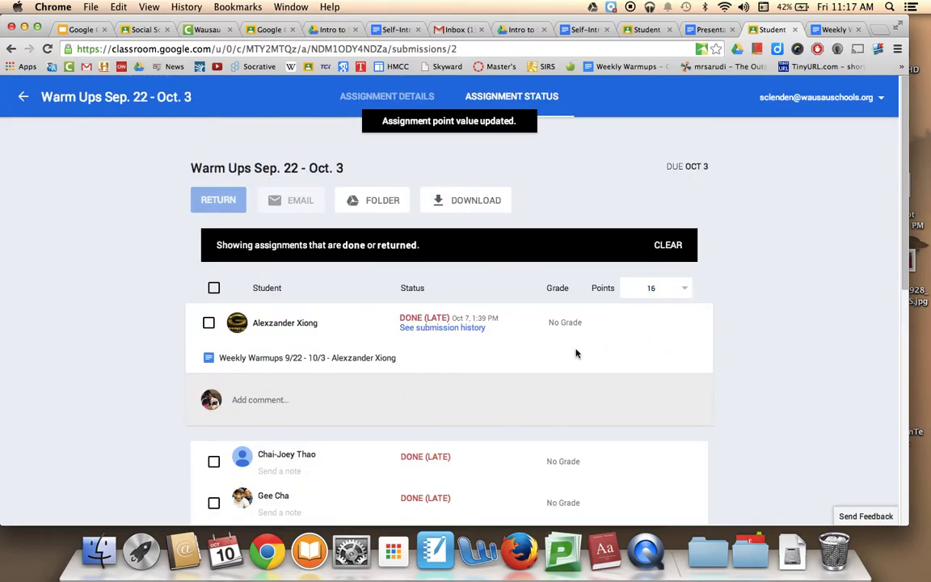
click(667, 287)
click(723, 316)
- Grade the first student 16/16 and open the second student's Weekly Warmups document
click(572, 321)
text(16)
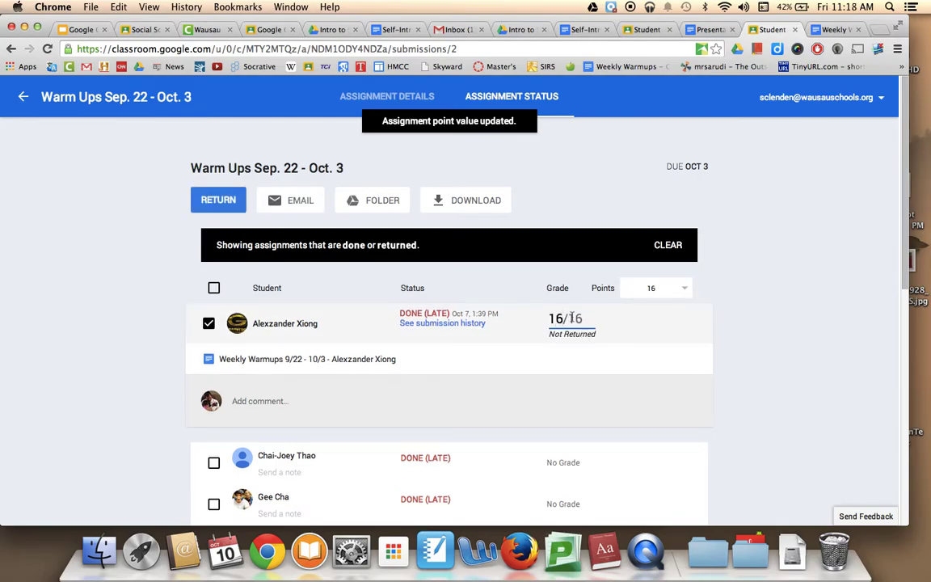
click(790, 347)
scroll(789, 347, down, 3)
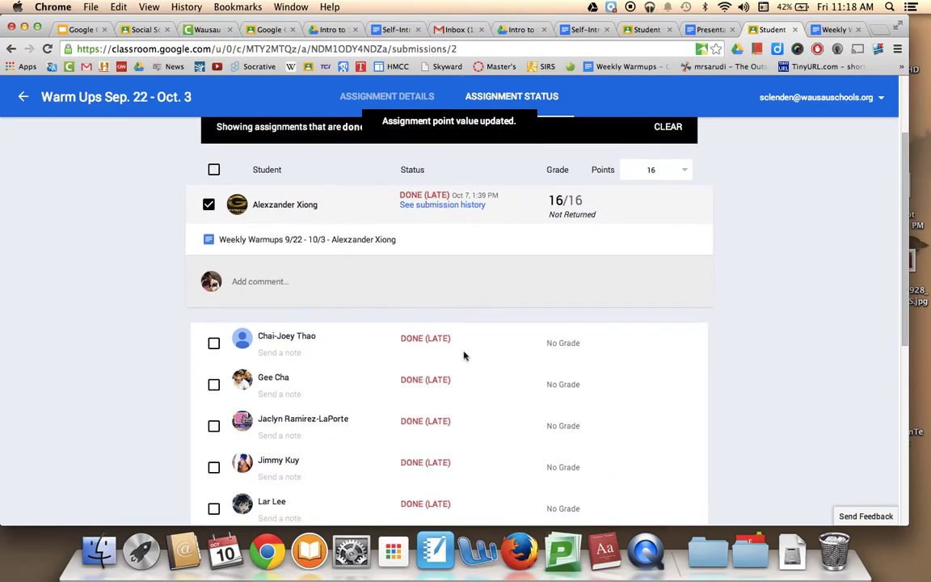
click(289, 342)
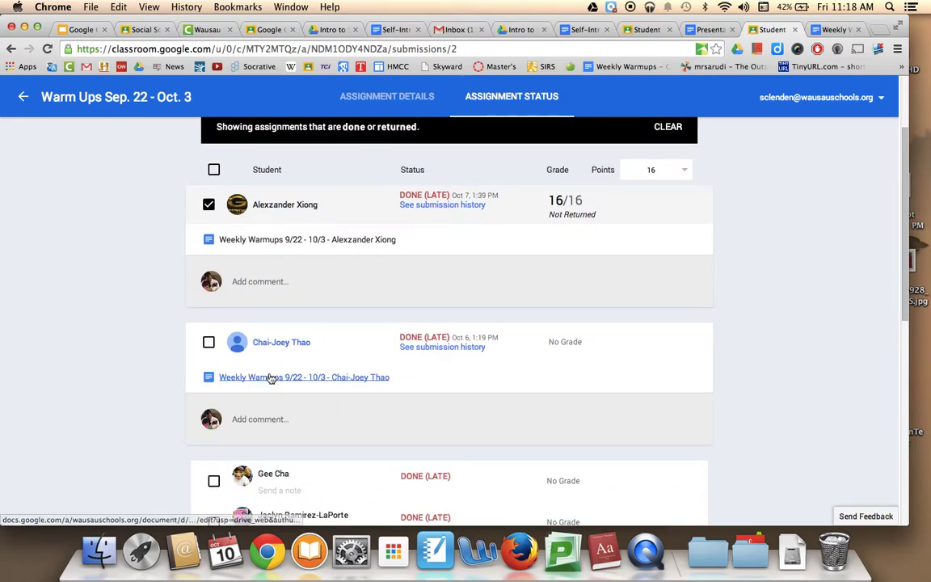
click(271, 378)
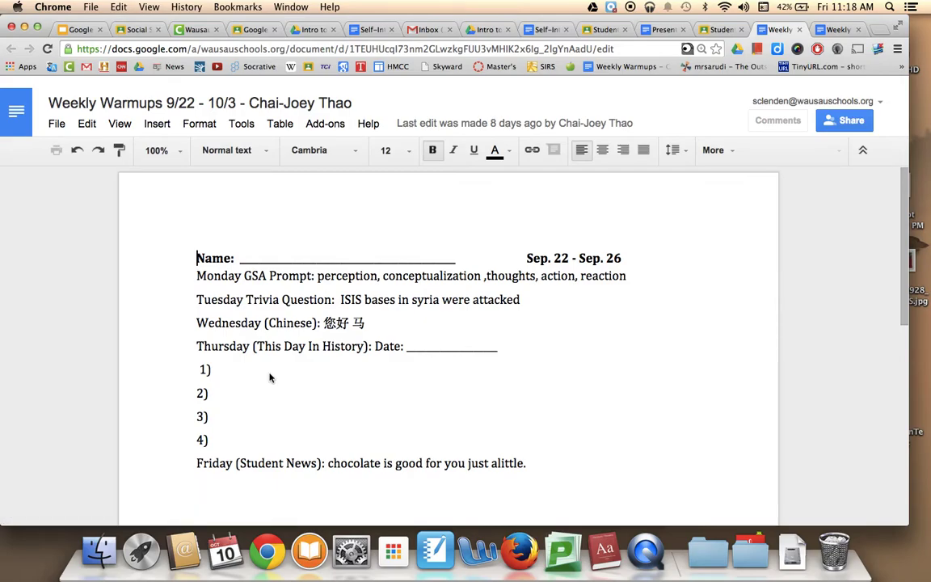
- Scroll through both weeks of the second student's Weekly Warmups, then return to Classroom
scroll(271, 378, down, 5)
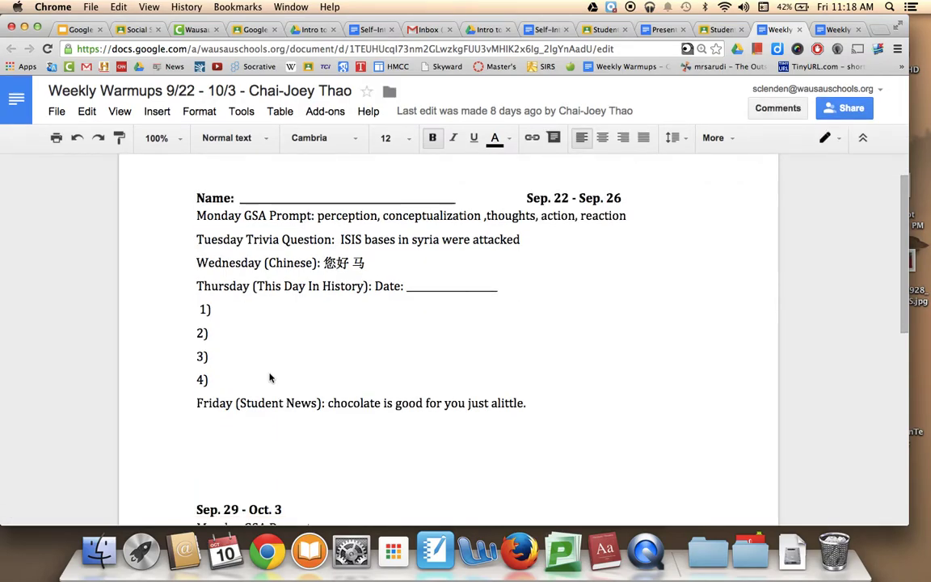
scroll(270, 378, down, 3)
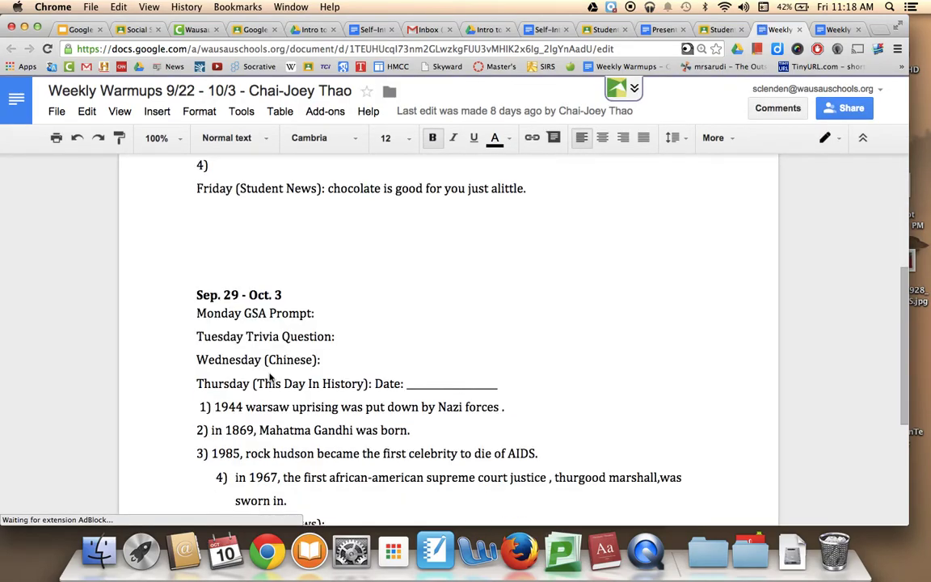
scroll(270, 378, down, 2)
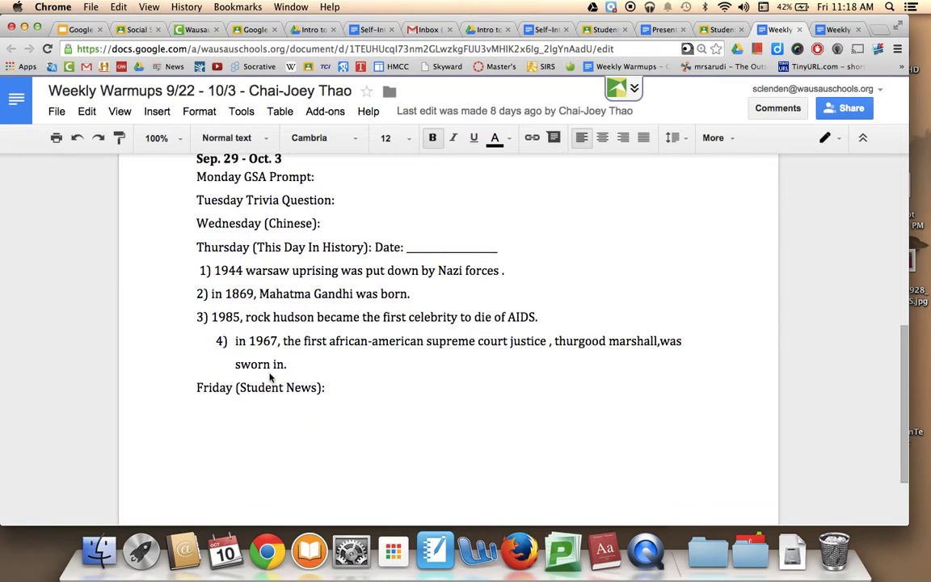
scroll(270, 378, up, 3)
scroll(271, 376, up, 6)
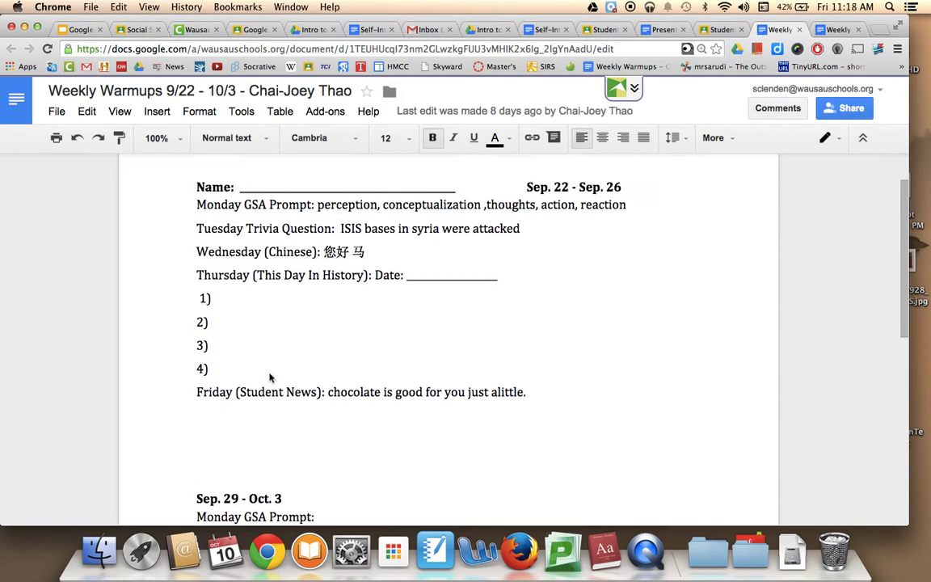
click(720, 29)
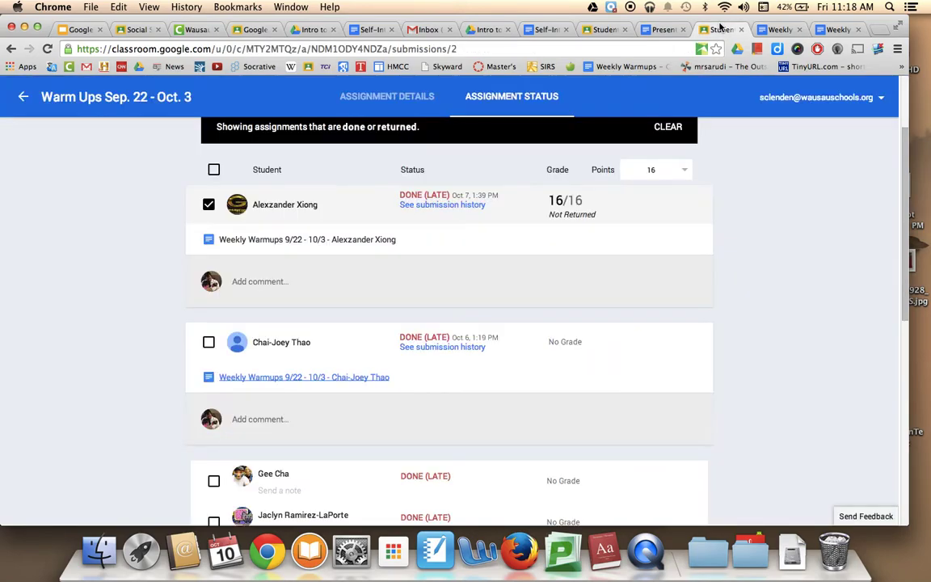
- Give the second student 12/16 and open the third student's Weekly Warmups document
click(578, 353)
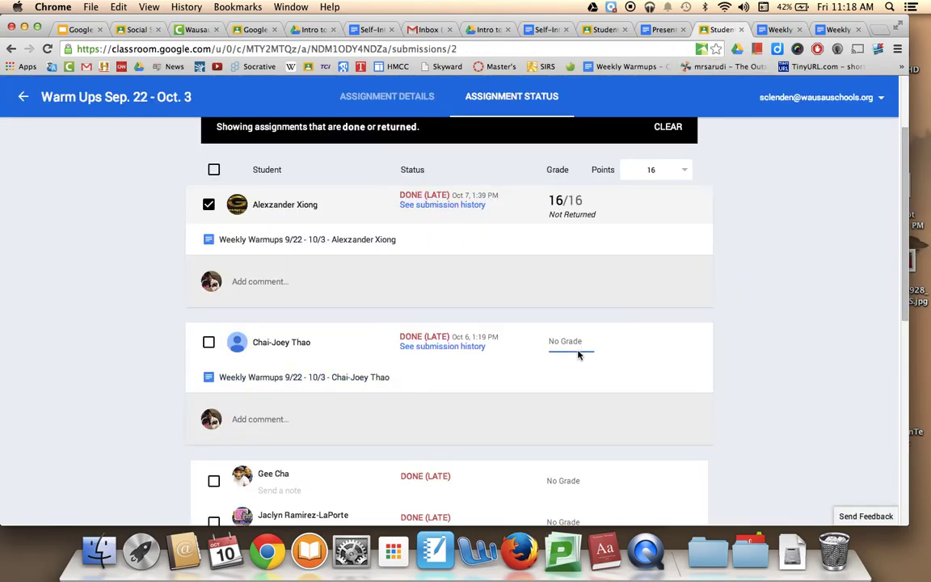
text(12)
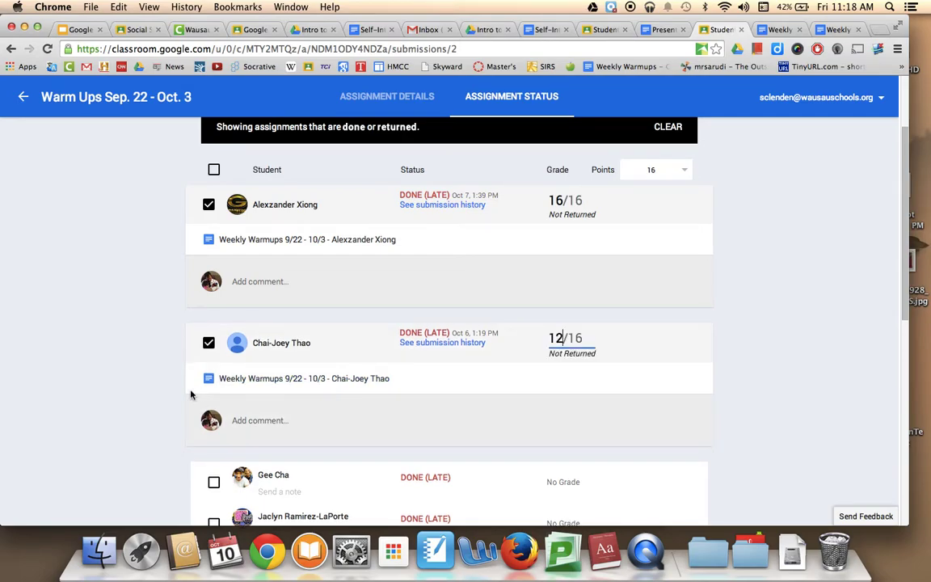
scroll(100, 381, down, 4)
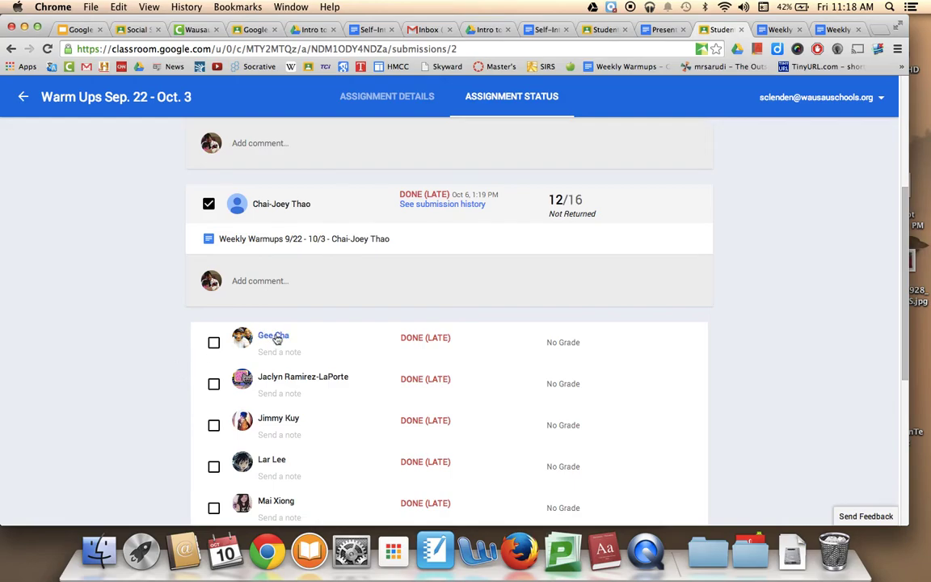
click(275, 339)
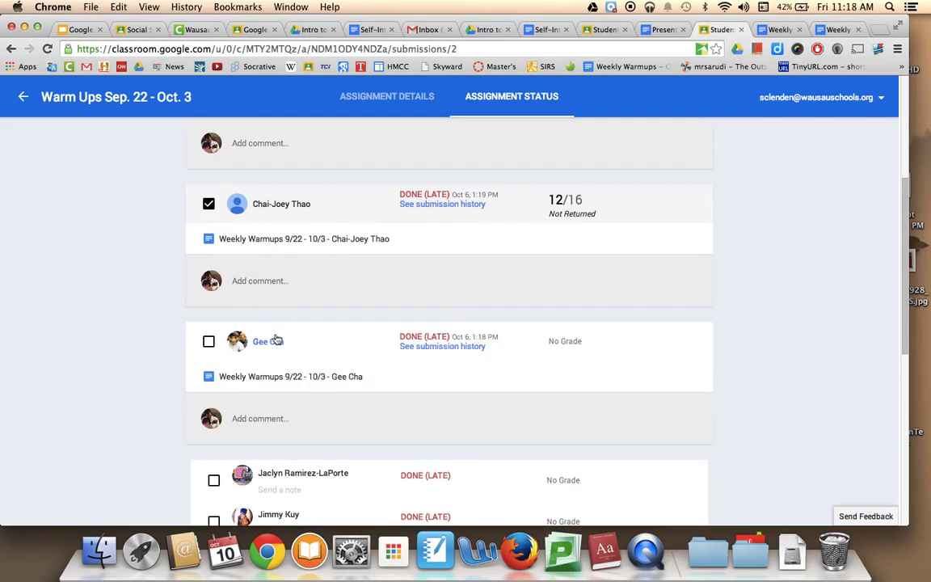
click(280, 376)
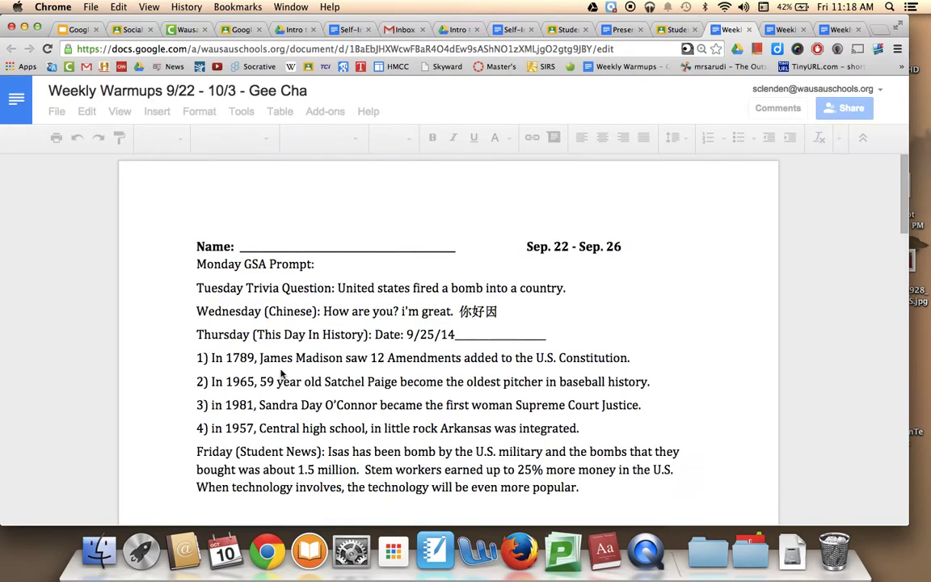
- Read through the third student's Weekly Warmups answers, then close the document
click(427, 405)
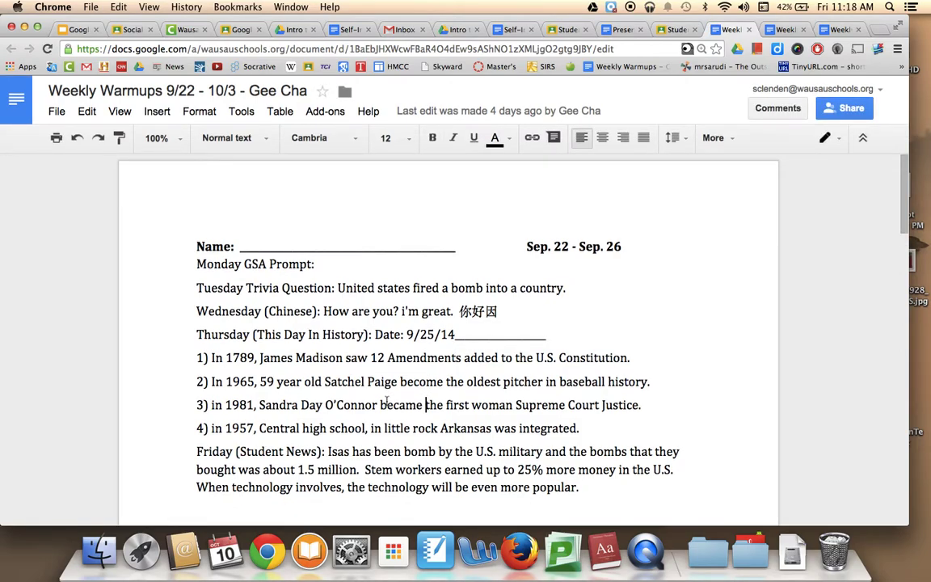
scroll(386, 401, down, 15)
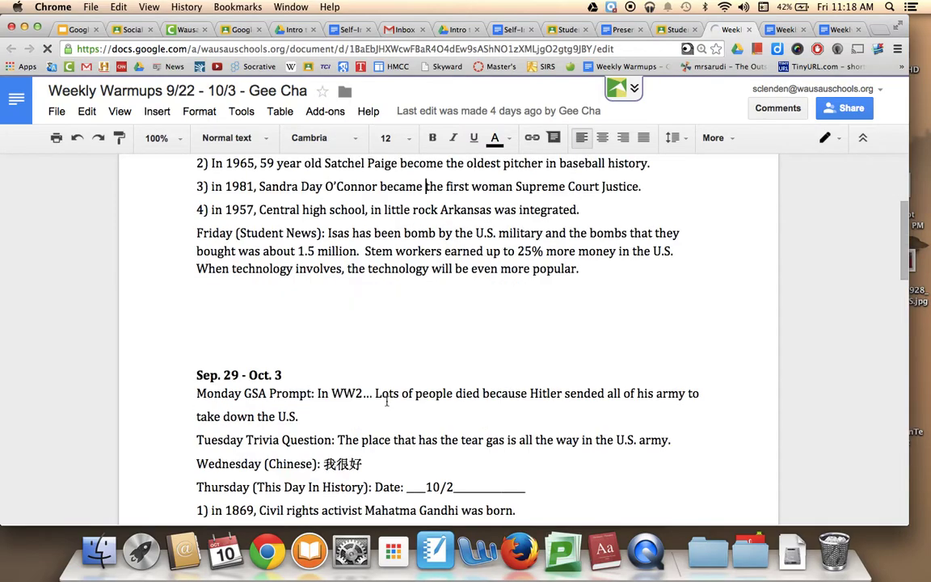
scroll(386, 401, up, 15)
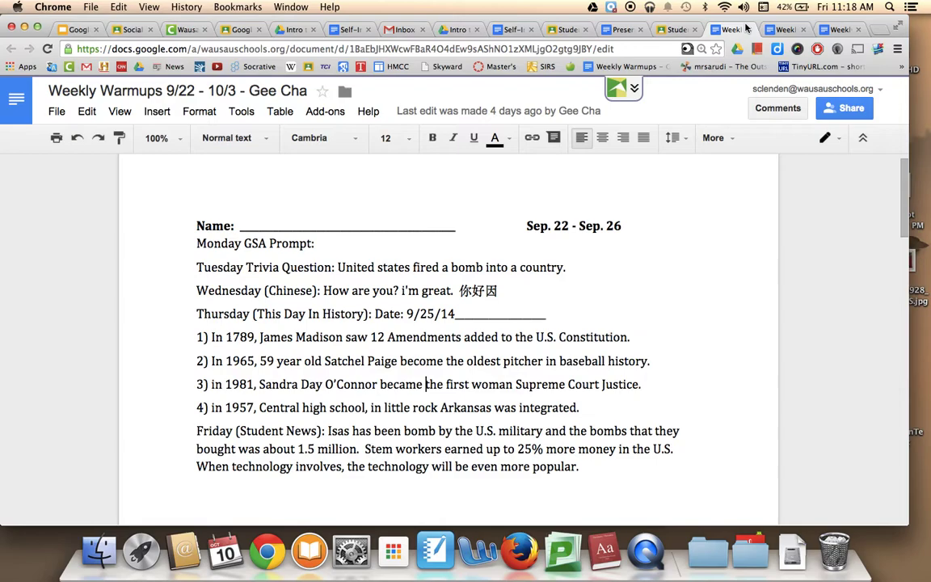
click(748, 29)
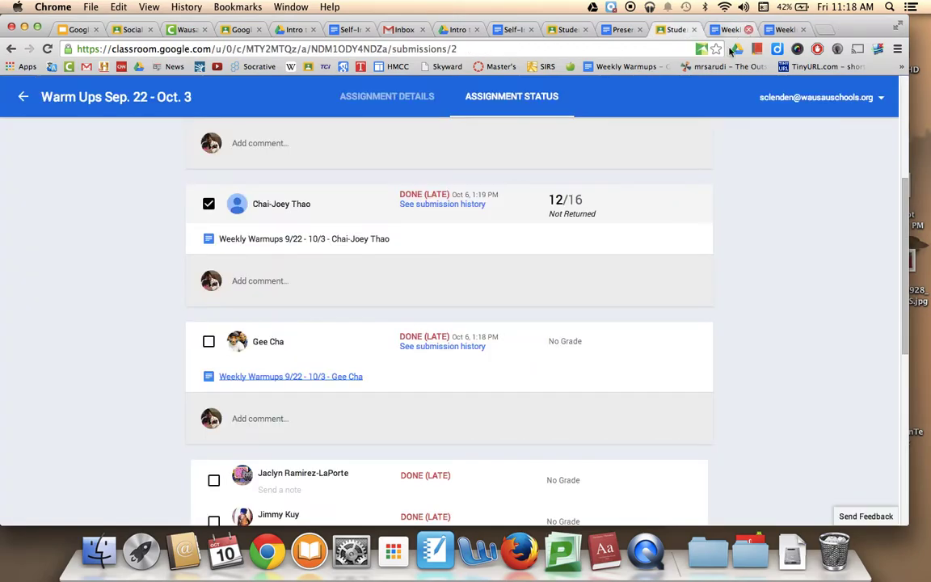
- Enter a grade of 14 for the third student
click(556, 350)
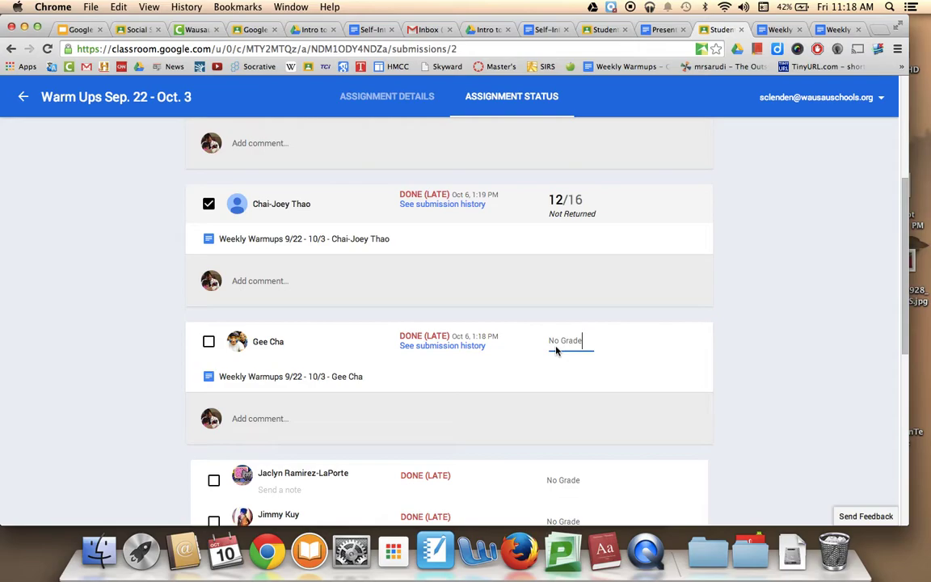
text(14)
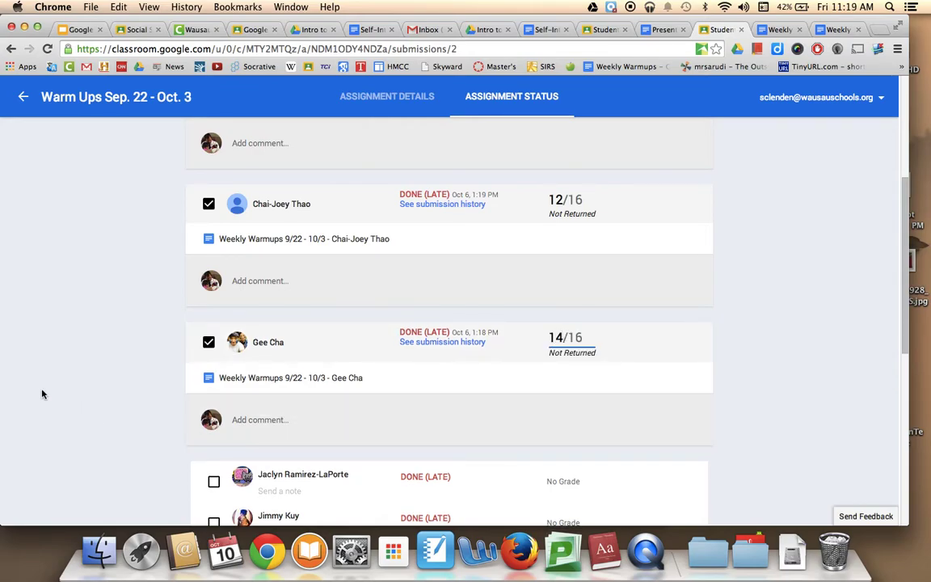
scroll(40, 391, up, 5)
scroll(43, 394, down, 1)
scroll(43, 394, down, 10)
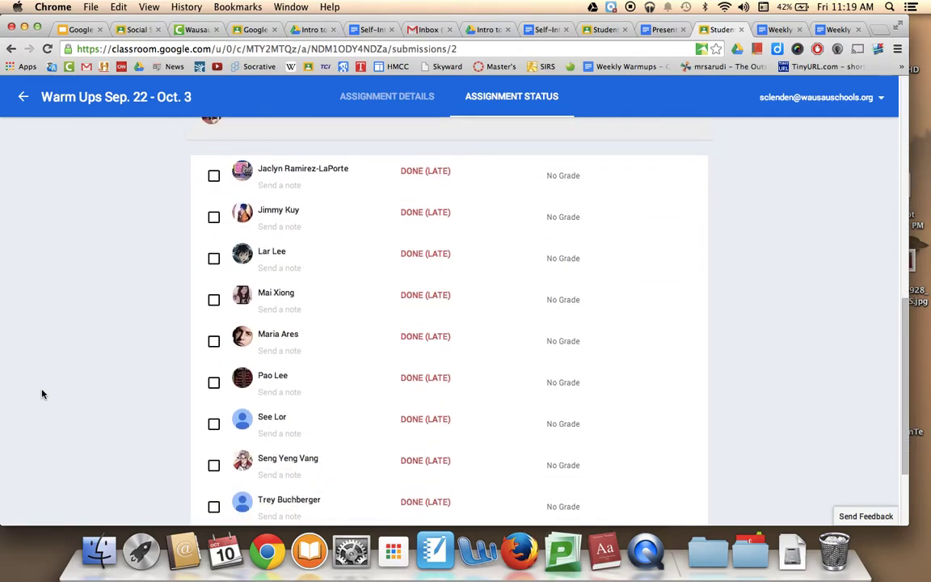
scroll(43, 395, up, 5)
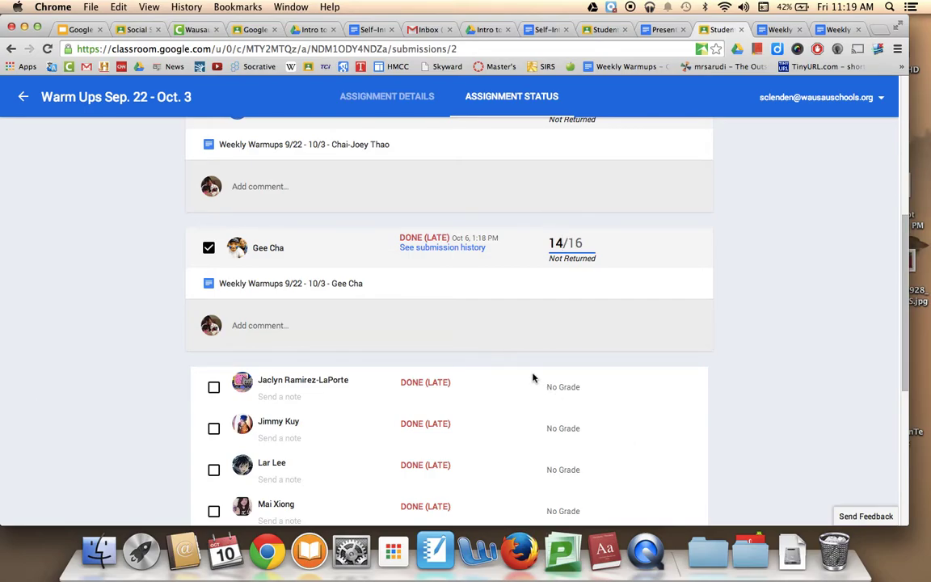
- Expand the fourth student's submission and give the fourth, fifth and sixth students 16 each
click(292, 389)
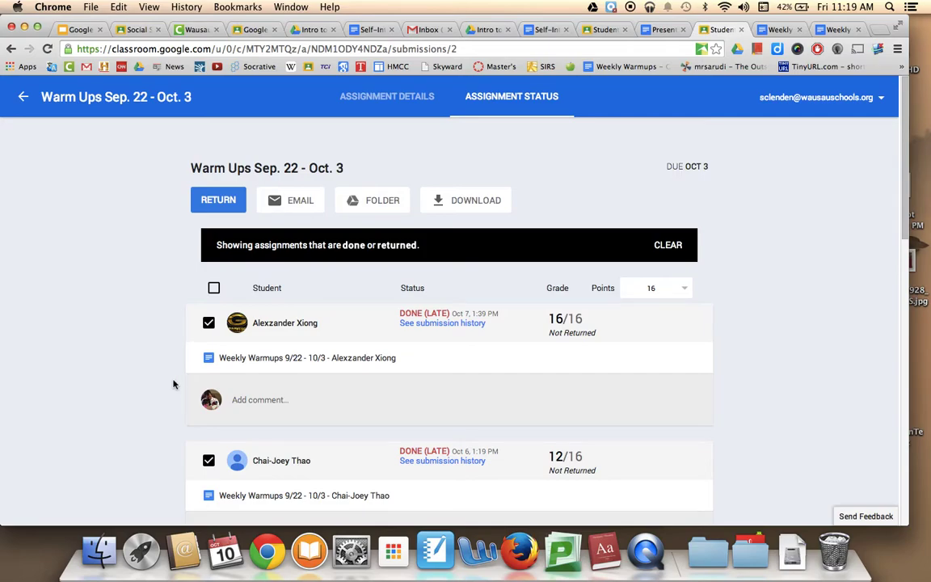
scroll(172, 420, down, 3)
scroll(359, 376, down, 2)
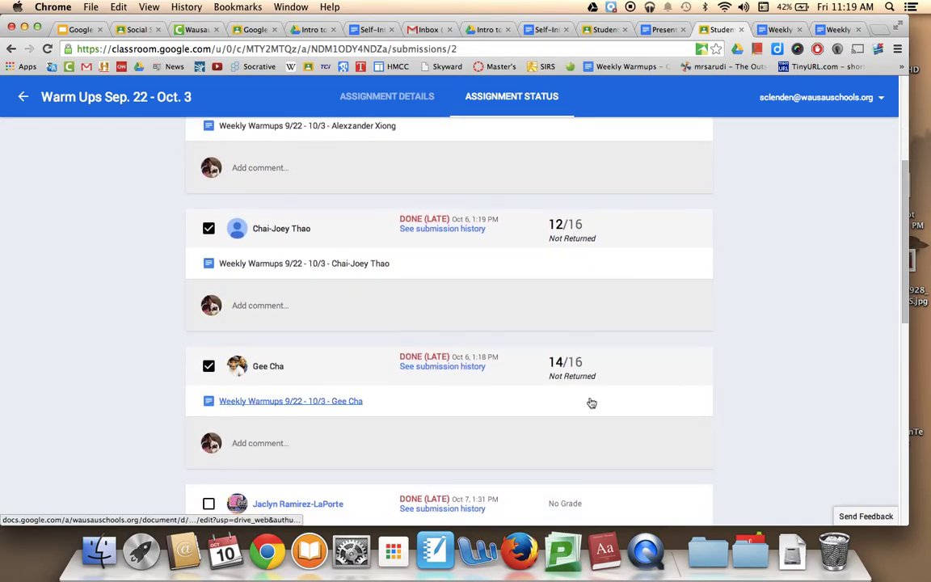
scroll(590, 401, down, 3)
scroll(590, 401, down, 1)
click(572, 378)
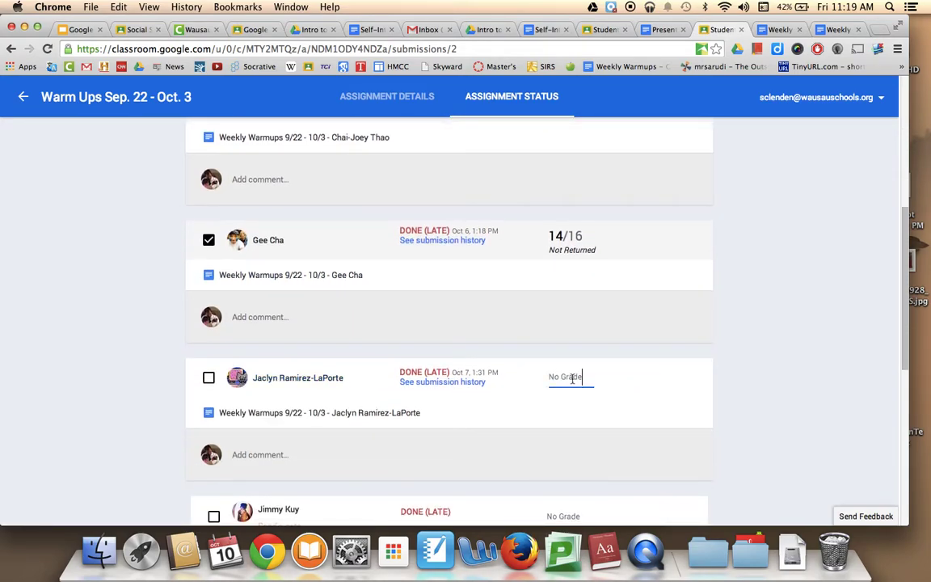
text(16)
scroll(584, 445, down, 5)
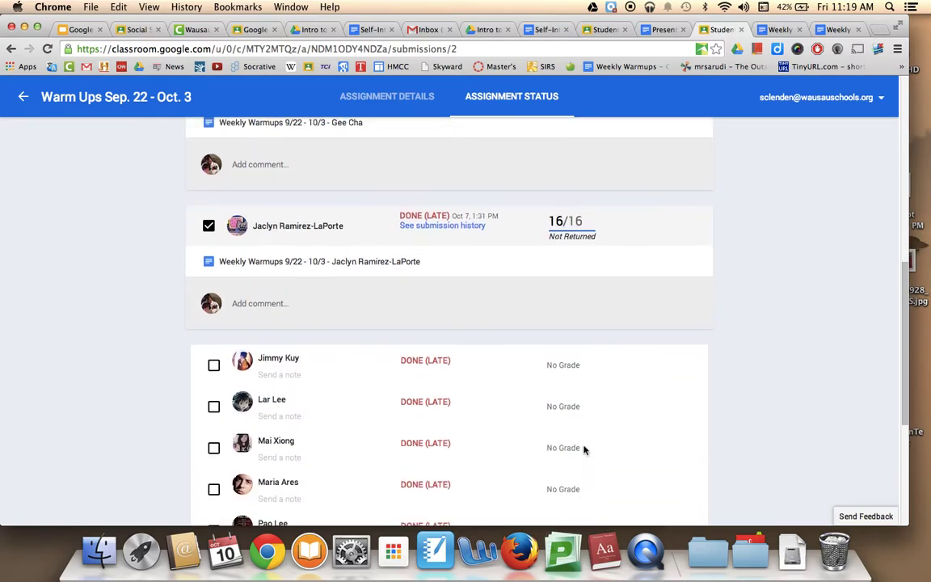
click(558, 321)
text(16)
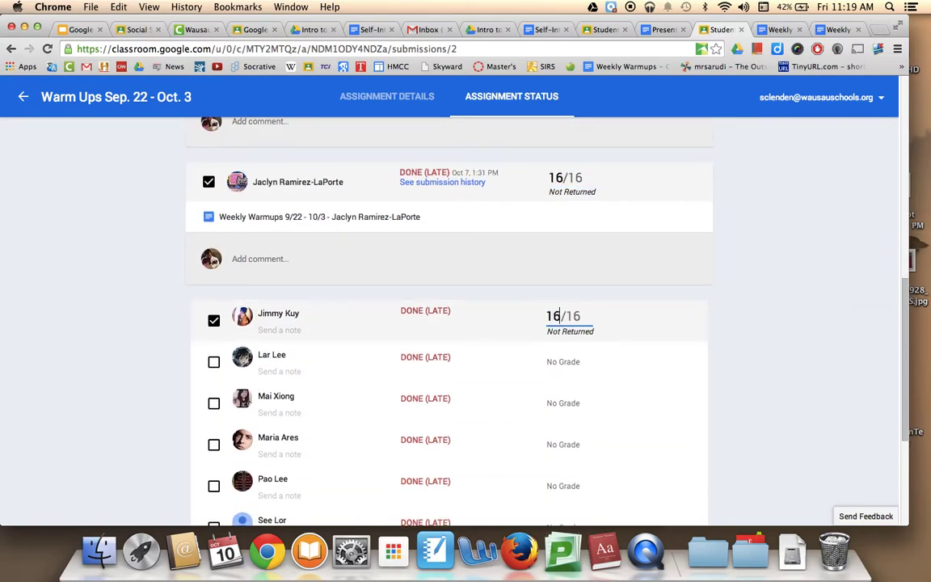
click(559, 362)
text(16)
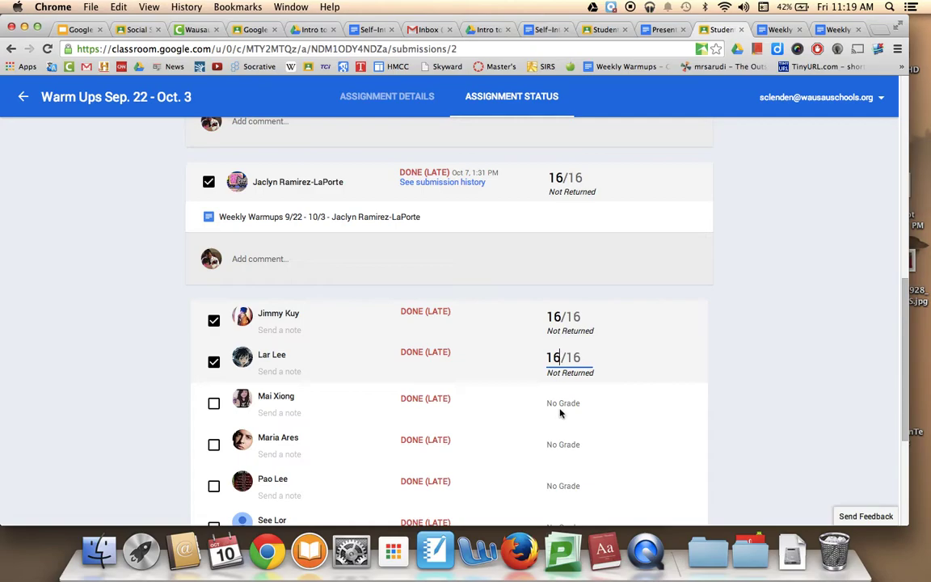
- Remove the seventh student's mistaken digit and clear the sixth and fifth students' grades
click(560, 403)
text(1)
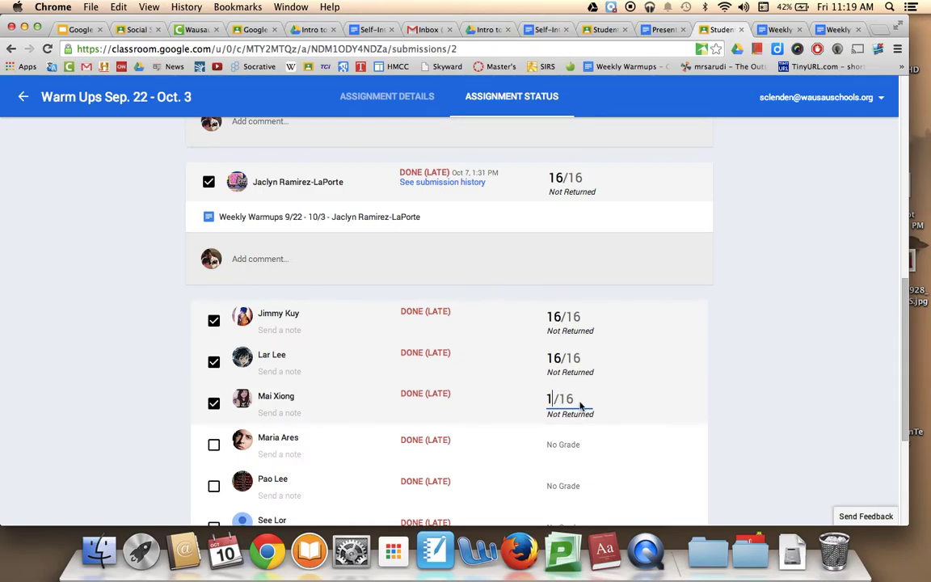
key(BackSpace)
click(555, 356)
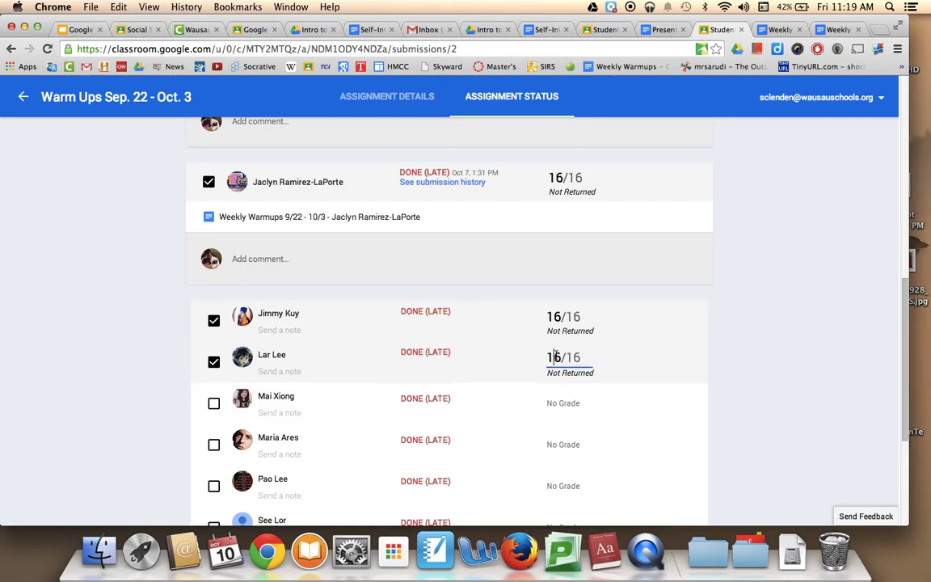
key(BackSpace)
key(BackSpace)
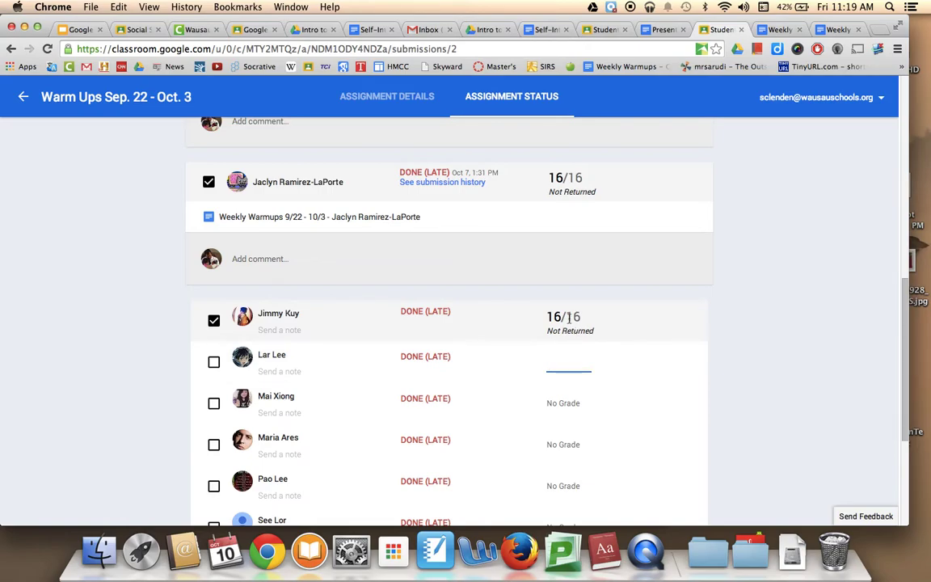
click(568, 317)
key(BackSpace)
key(BackSpace)
text(1)
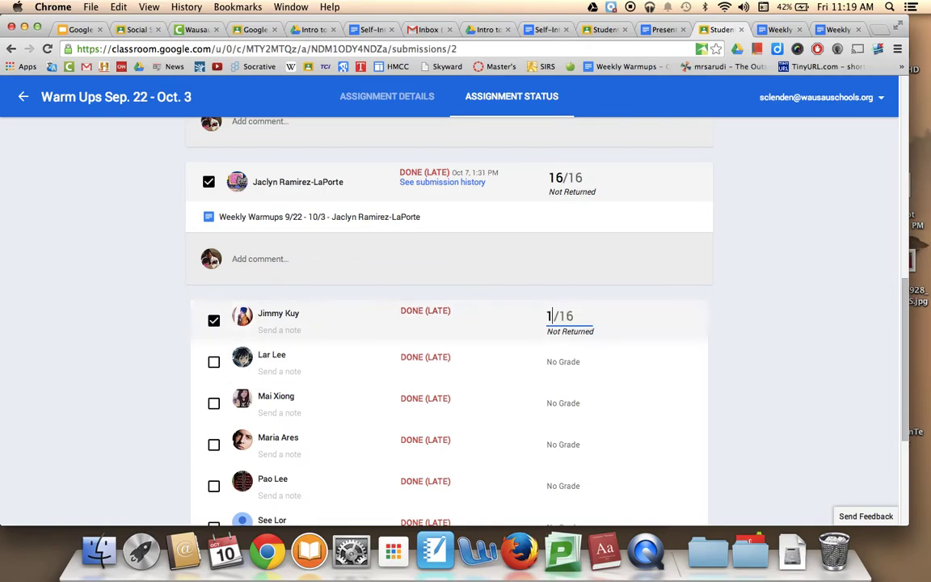
key(BackSpace)
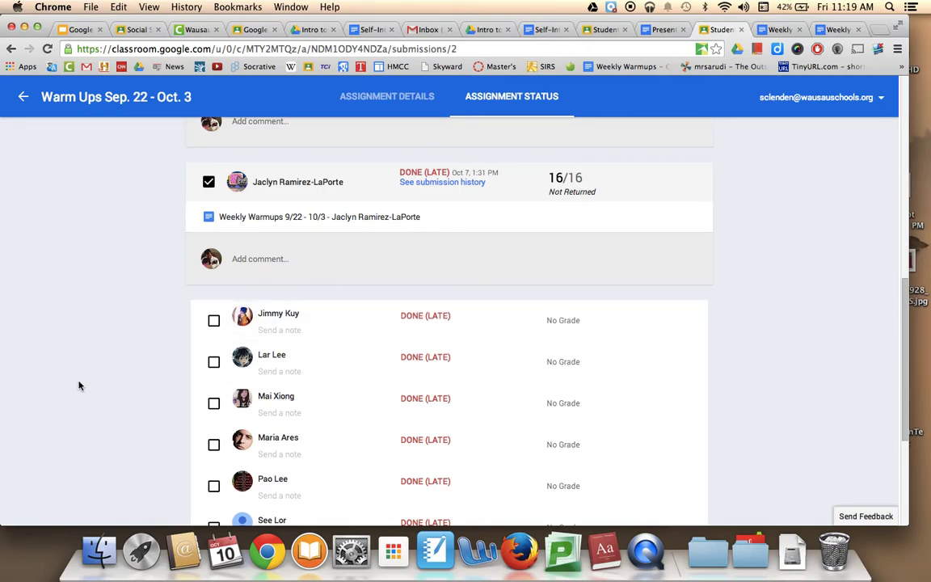
scroll(71, 359, up, 10)
scroll(71, 359, up, 1)
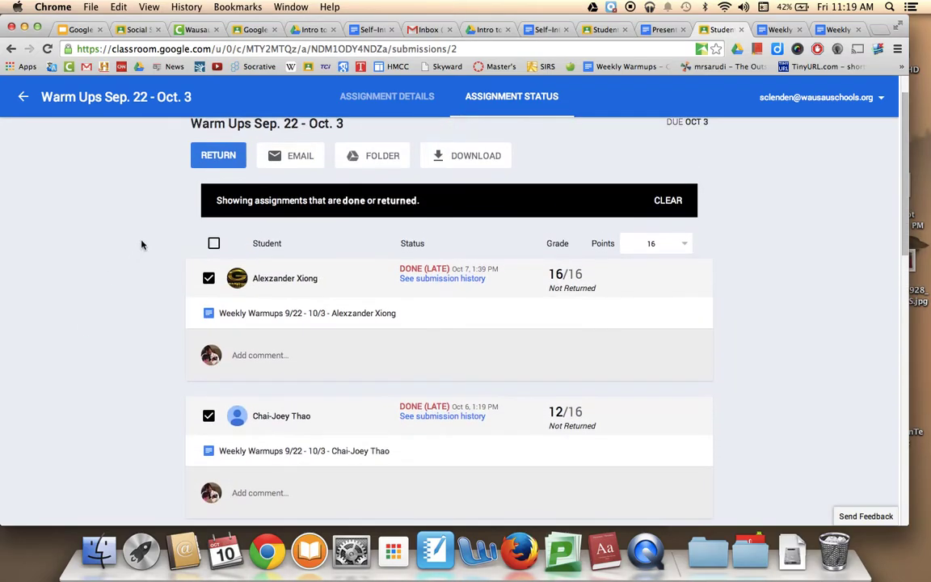
- Return the four checked graded submissions with the note 'Nice job overall!' and review the list
click(202, 161)
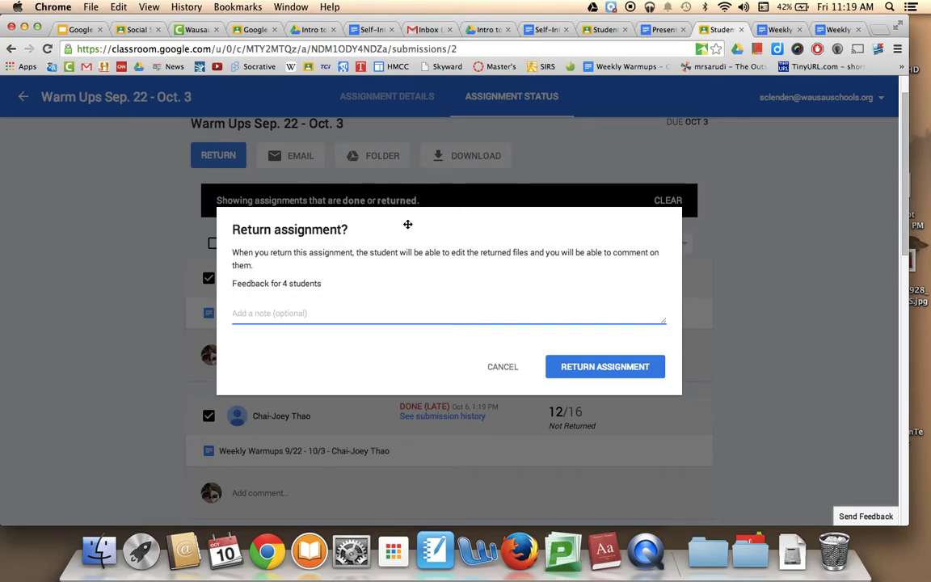
text(Nice job!)
key(BackSpace)
text(overall)
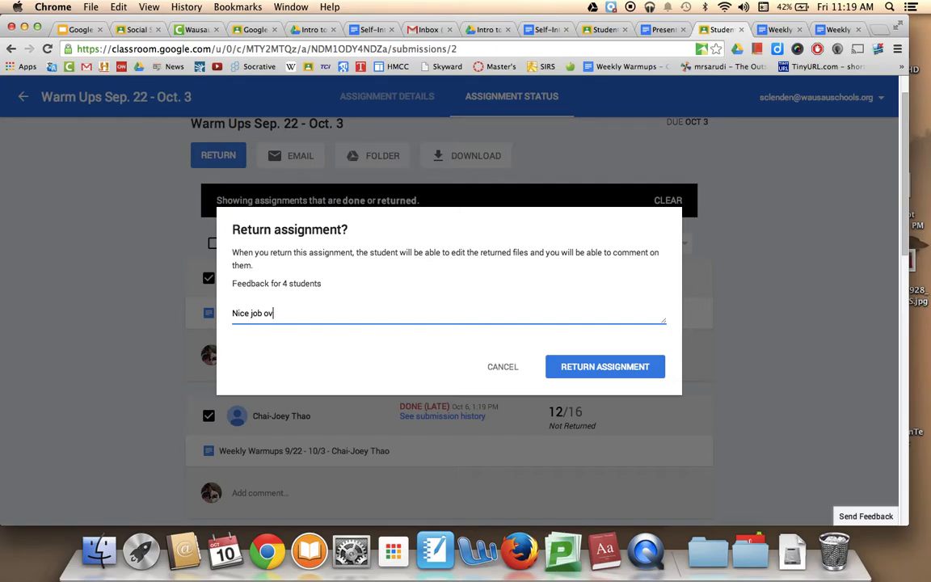
text(!)
click(597, 366)
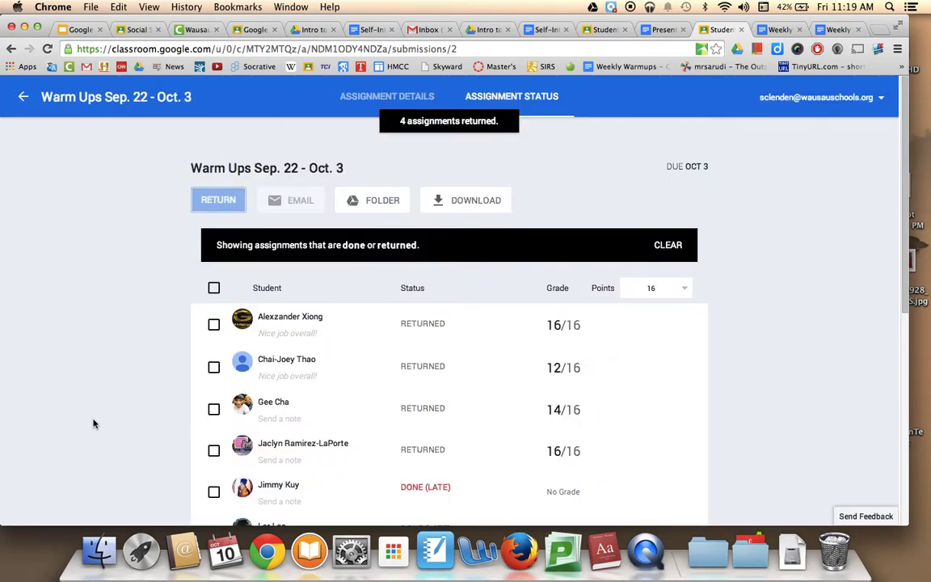
scroll(93, 423, down, 5)
scroll(89, 402, up, 2)
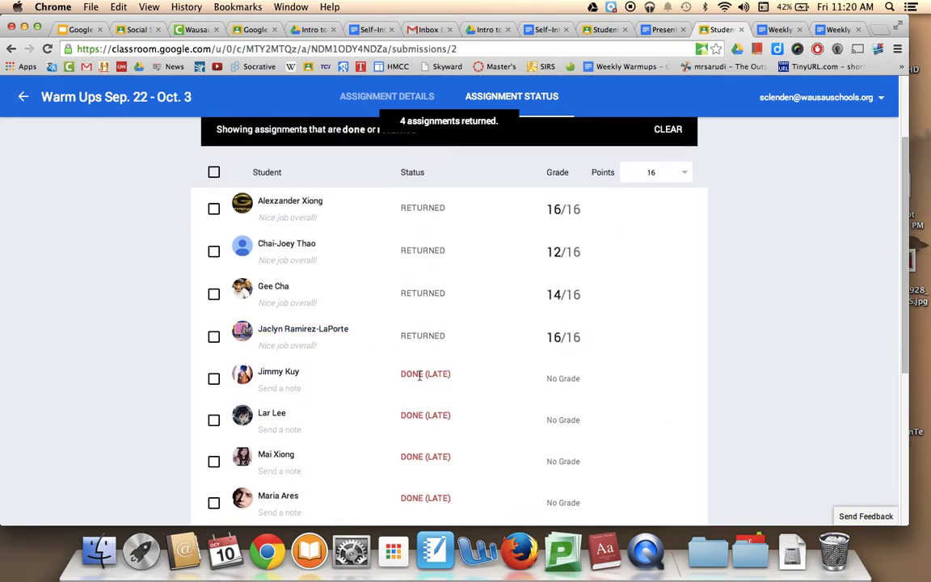
scroll(416, 406, down, 4)
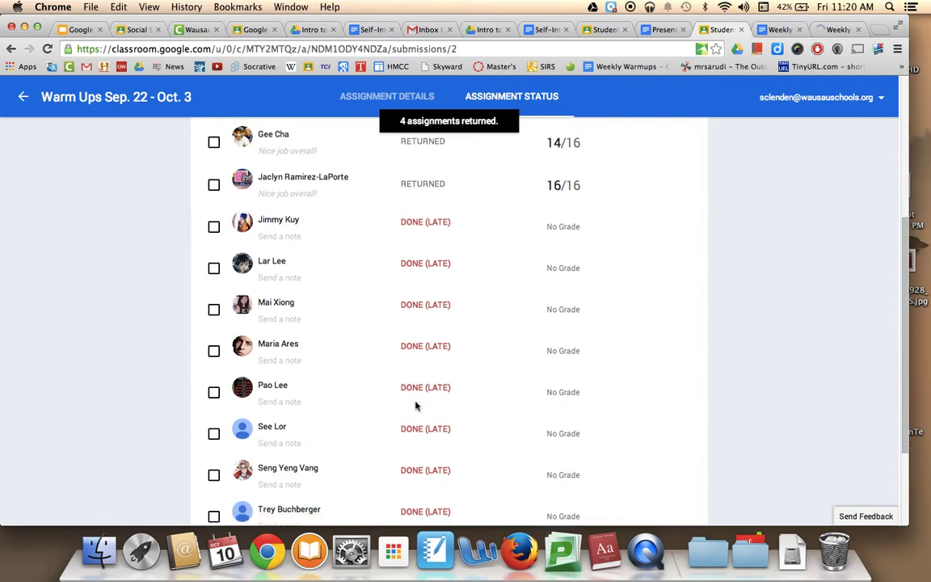
scroll(416, 406, up, 4)
scroll(416, 406, up, 3)
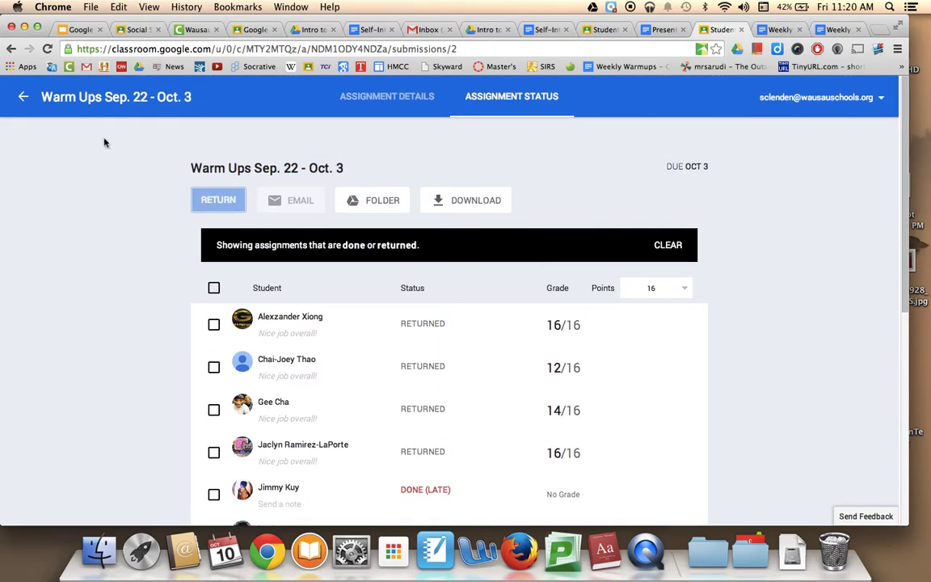
- Leave the status page discarding changes and open the Warm Ups NOT DONE student list
click(17, 95)
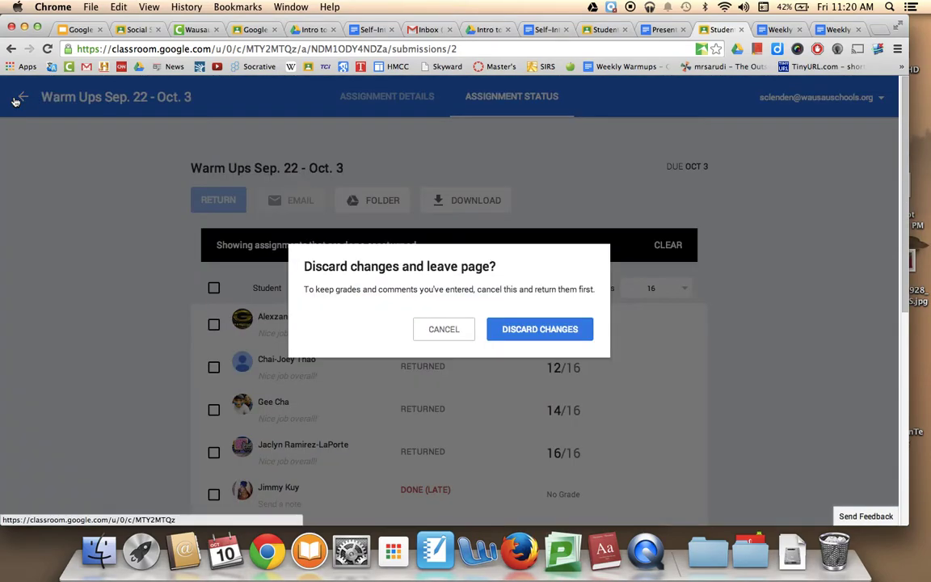
click(424, 331)
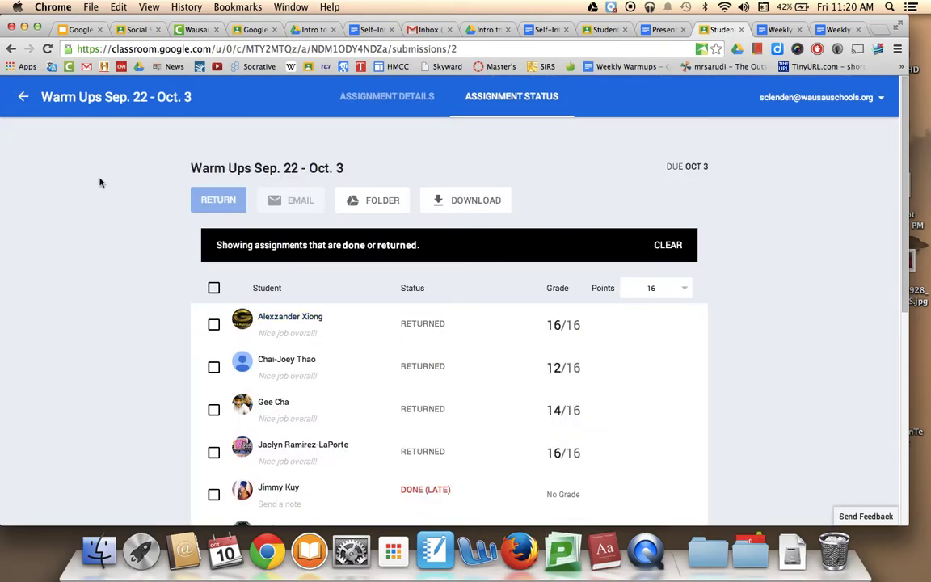
click(23, 97)
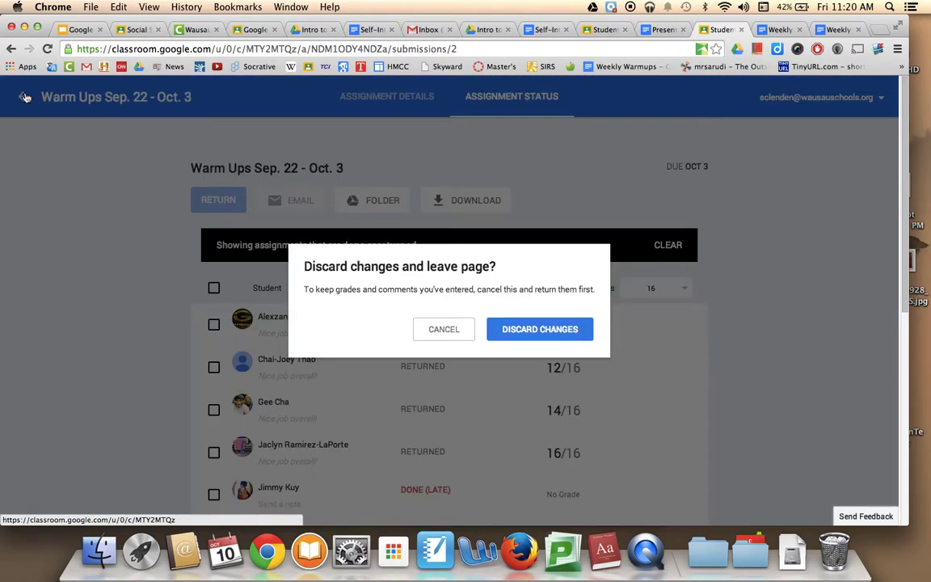
click(533, 330)
scroll(532, 329, down, 5)
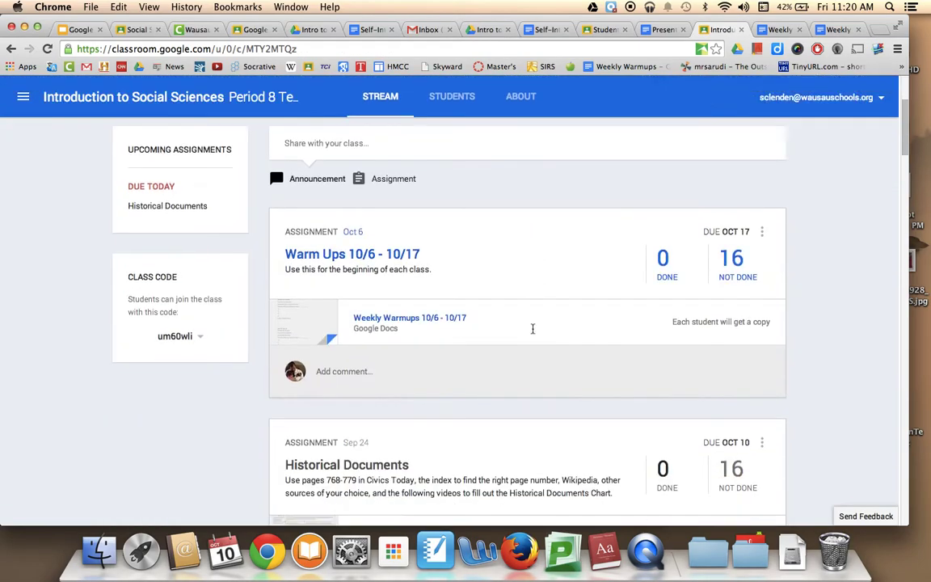
scroll(532, 332, down, 15)
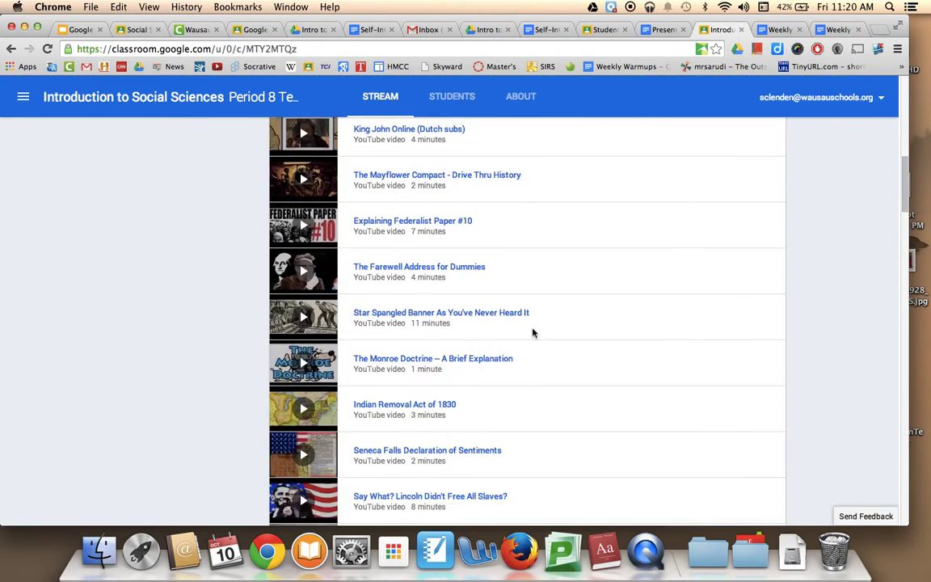
scroll(536, 364, down, 6)
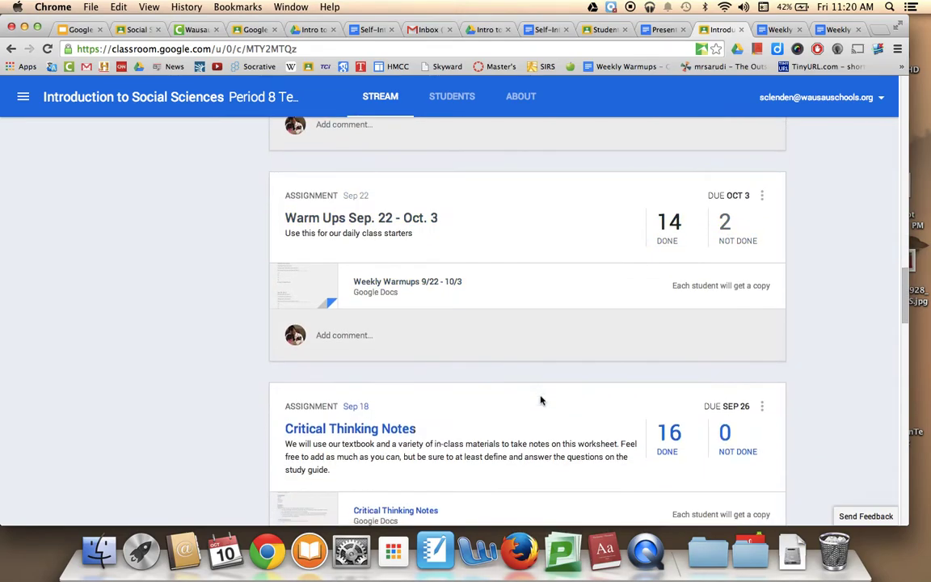
click(725, 233)
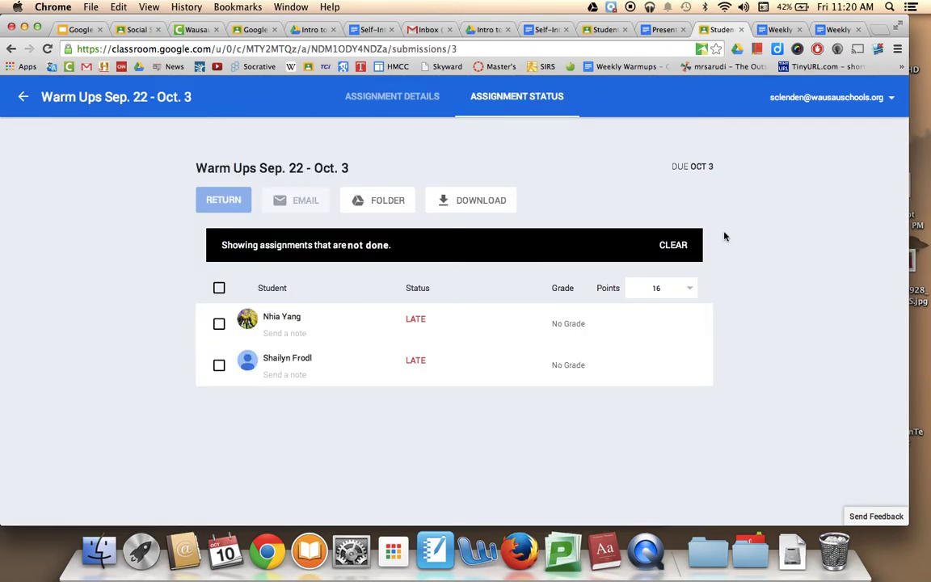
- Read the first late student's in-progress Weekly Warmups document, then close it
click(287, 339)
click(268, 390)
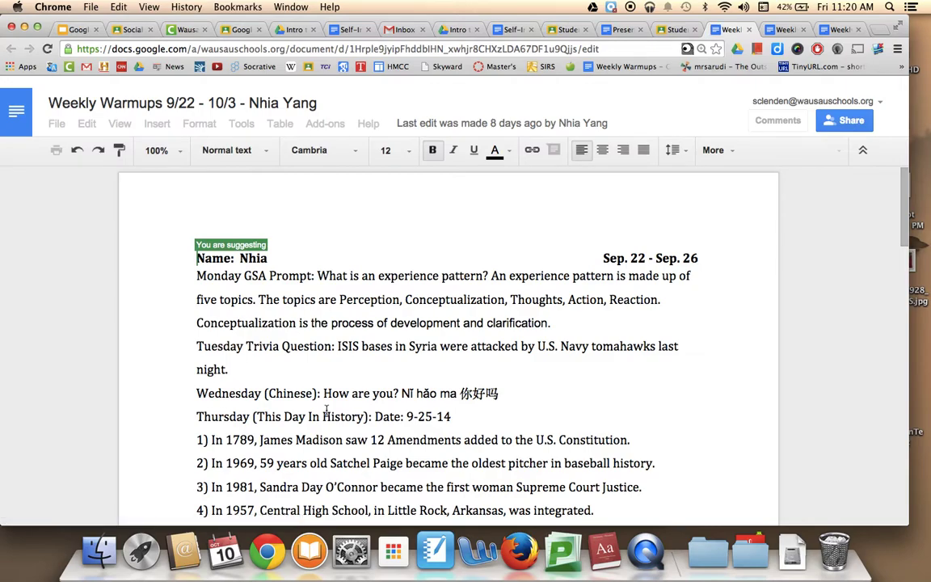
scroll(327, 411, down, 10)
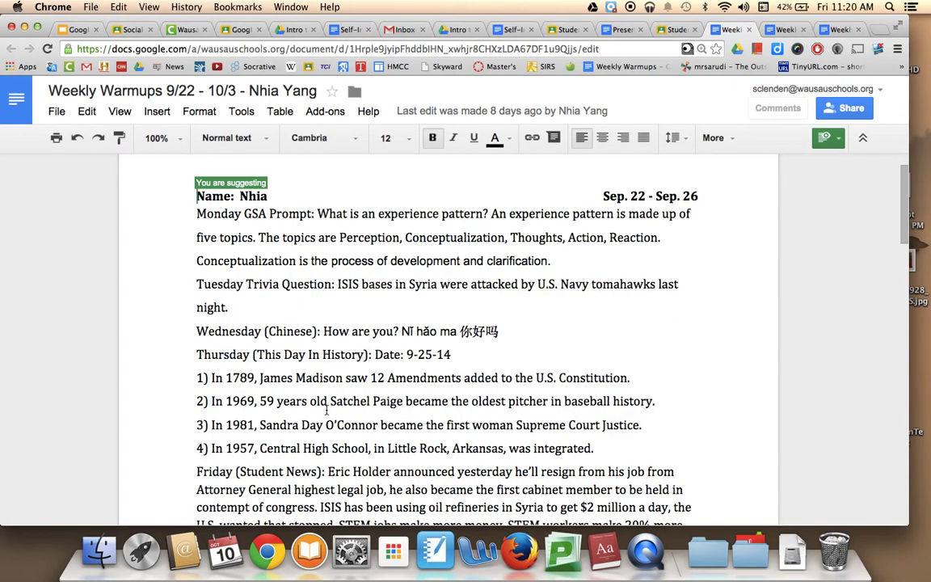
scroll(328, 421, down, 10)
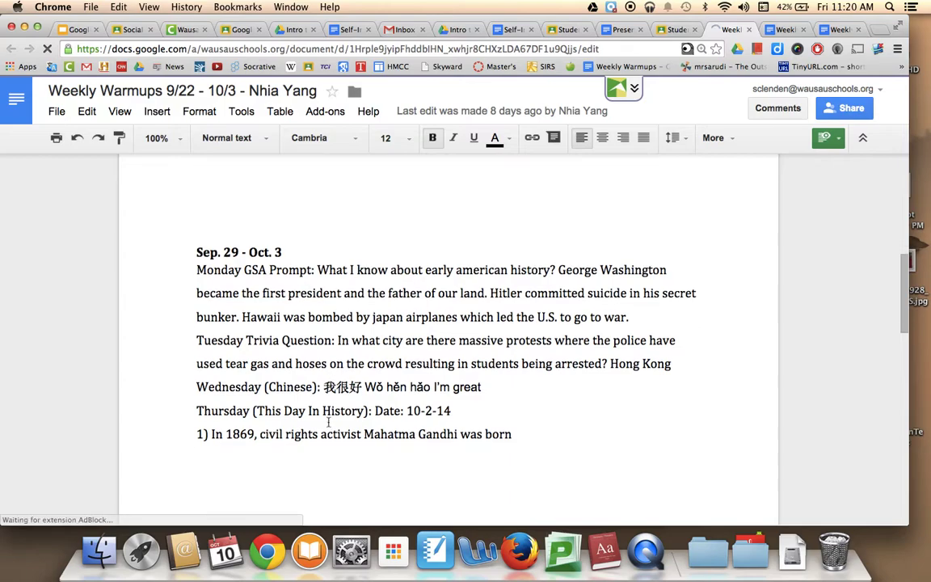
scroll(328, 422, up, 5)
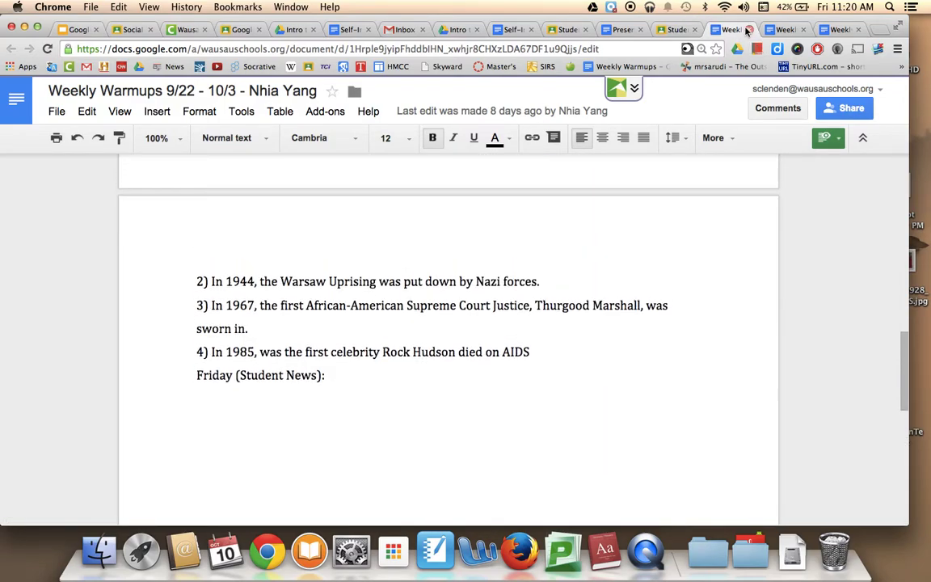
click(747, 30)
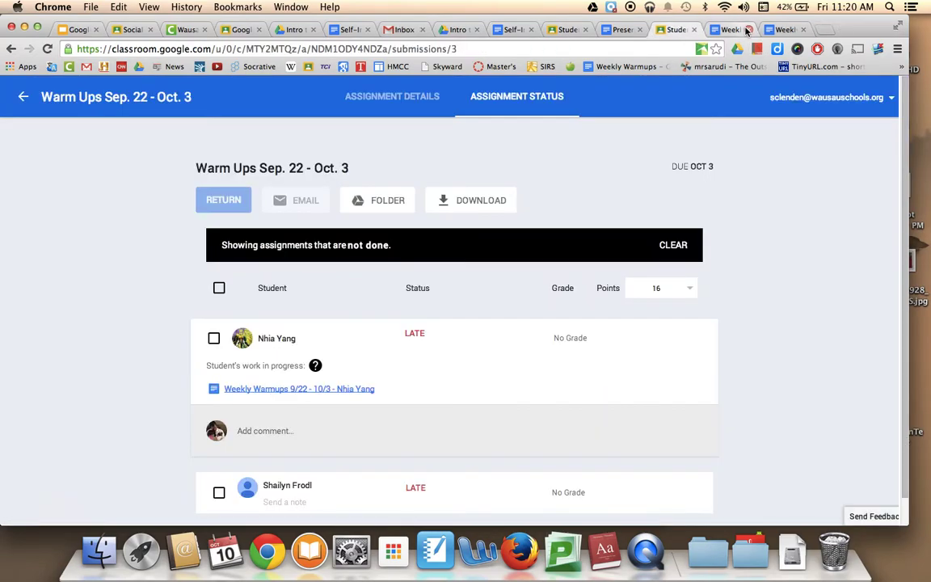
- Give the first late student a grade of 16/16
click(581, 338)
text(16)
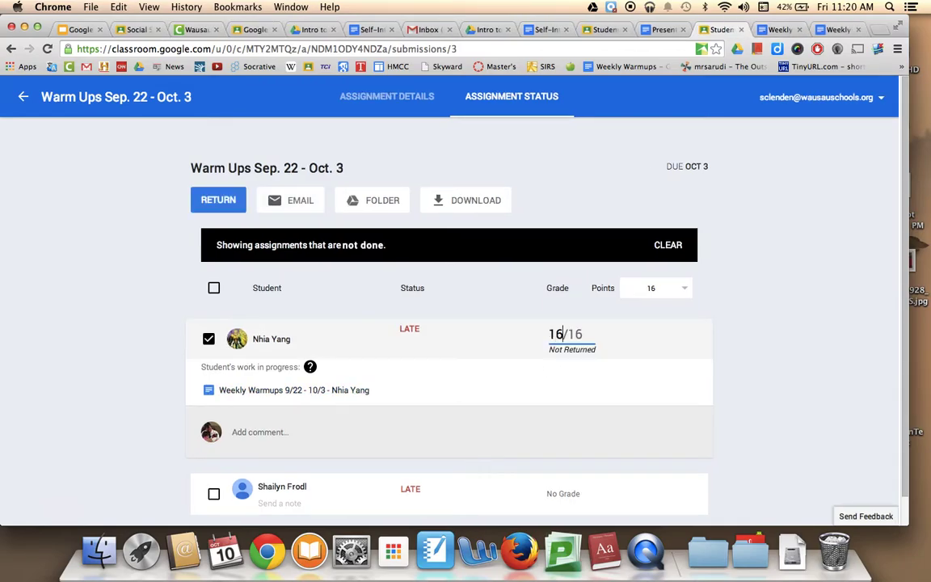
click(66, 399)
- Open and scroll through the second late student's Weekly Warmups document
scroll(83, 447, down, 1)
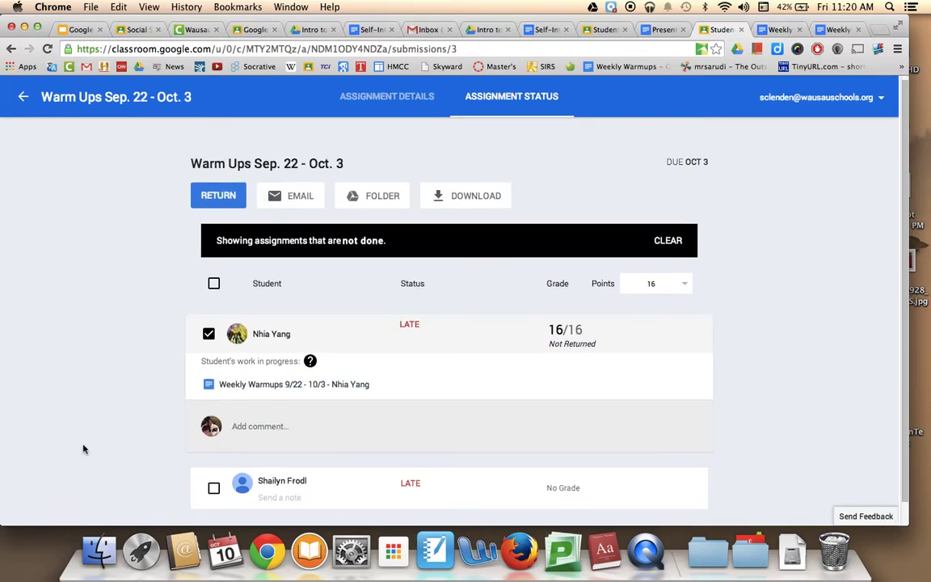
click(258, 457)
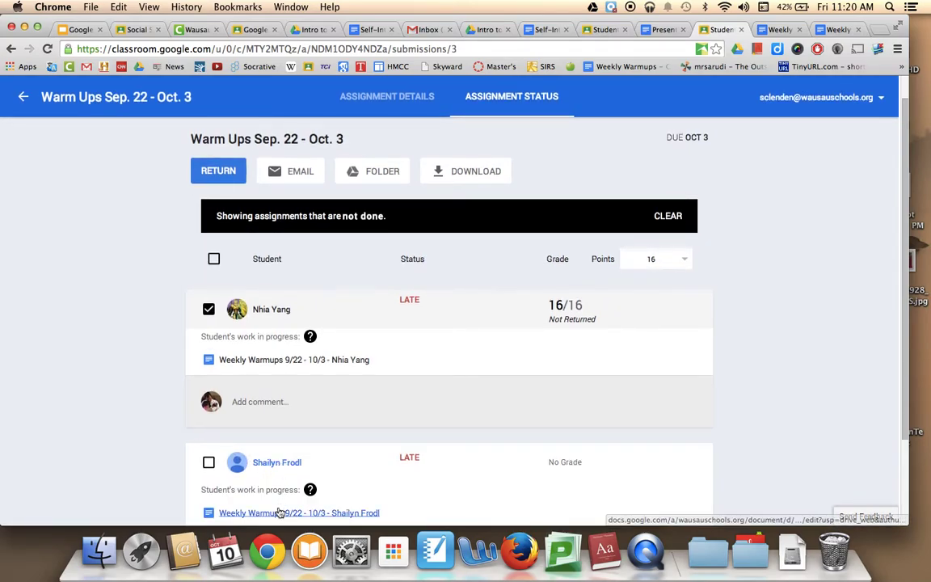
click(278, 511)
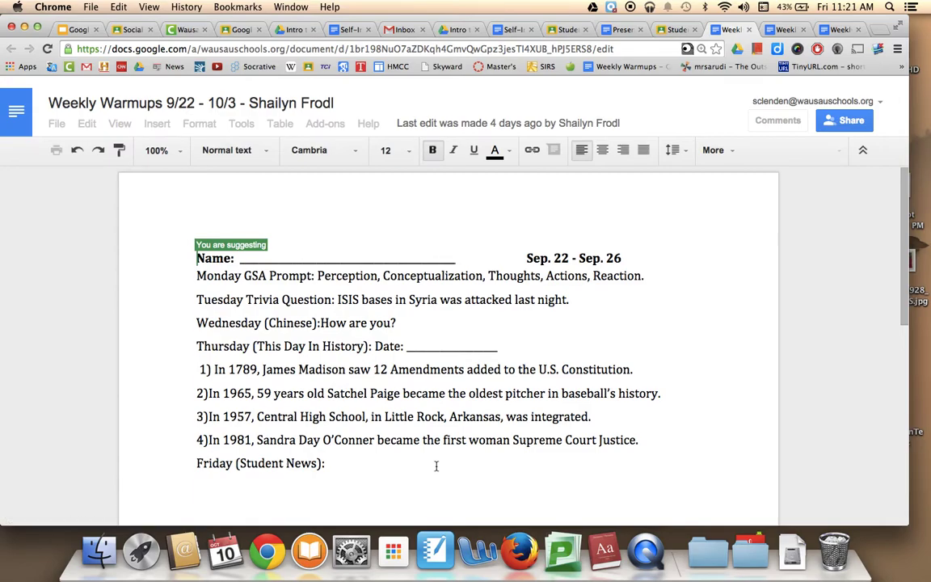
scroll(436, 465, down, 8)
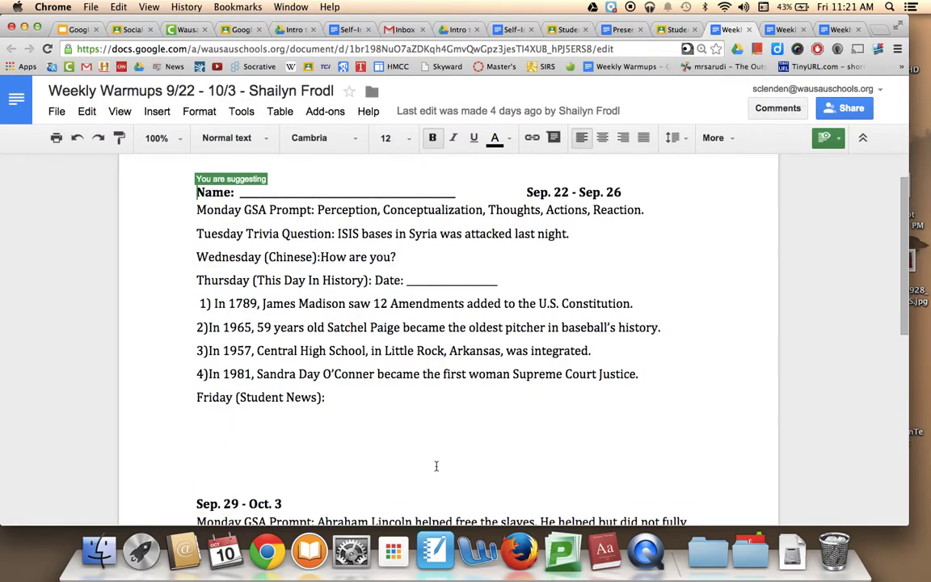
scroll(435, 466, down, 4)
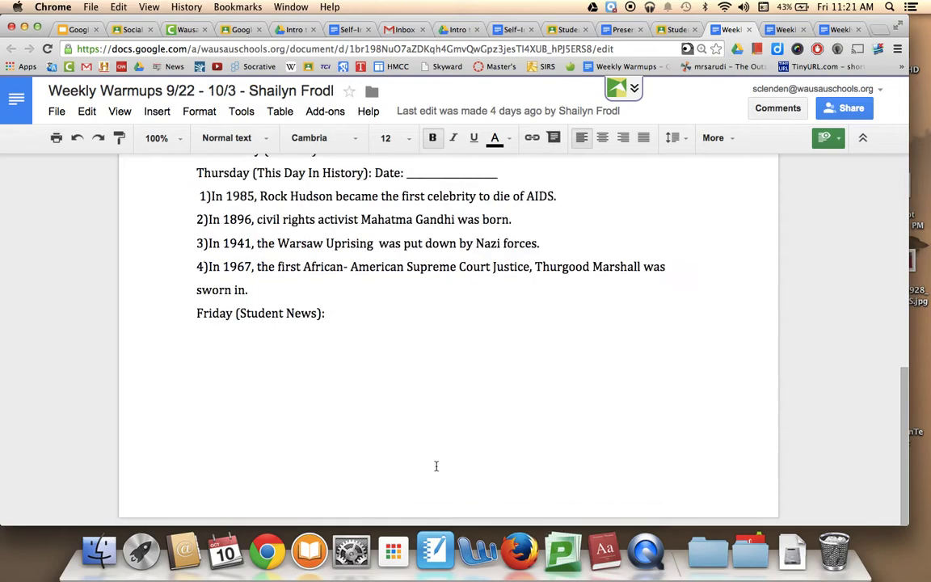
- Close the document and grade the second late student 12/16
click(748, 29)
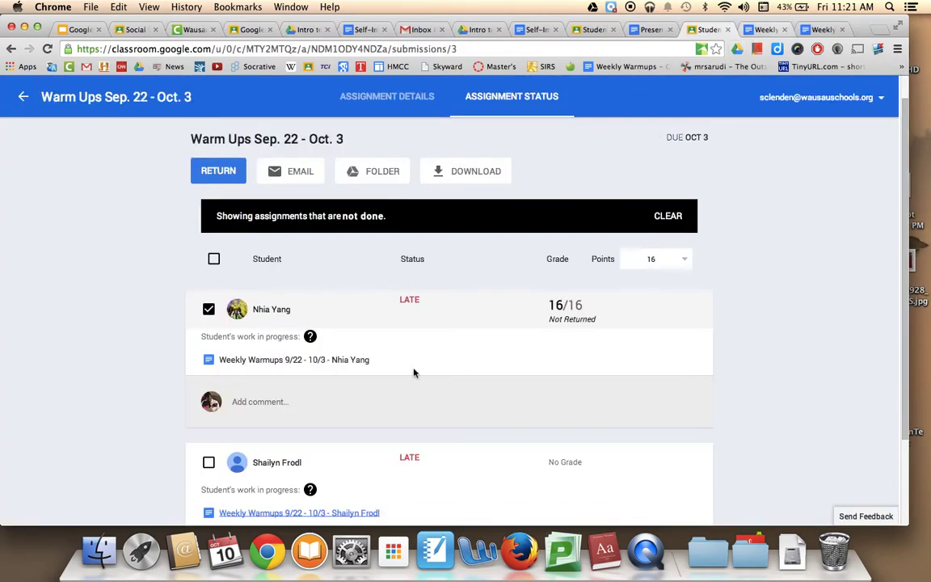
click(564, 458)
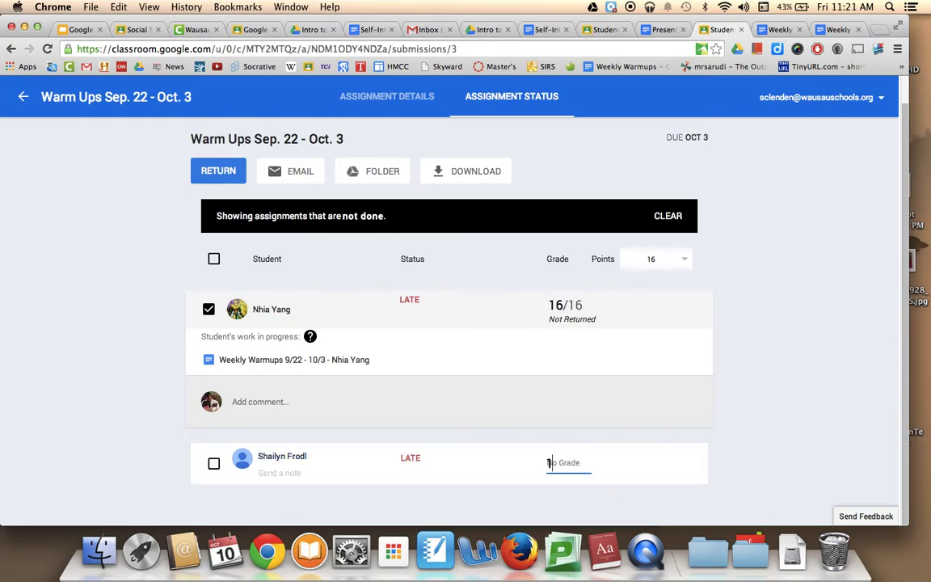
text(12)
click(800, 448)
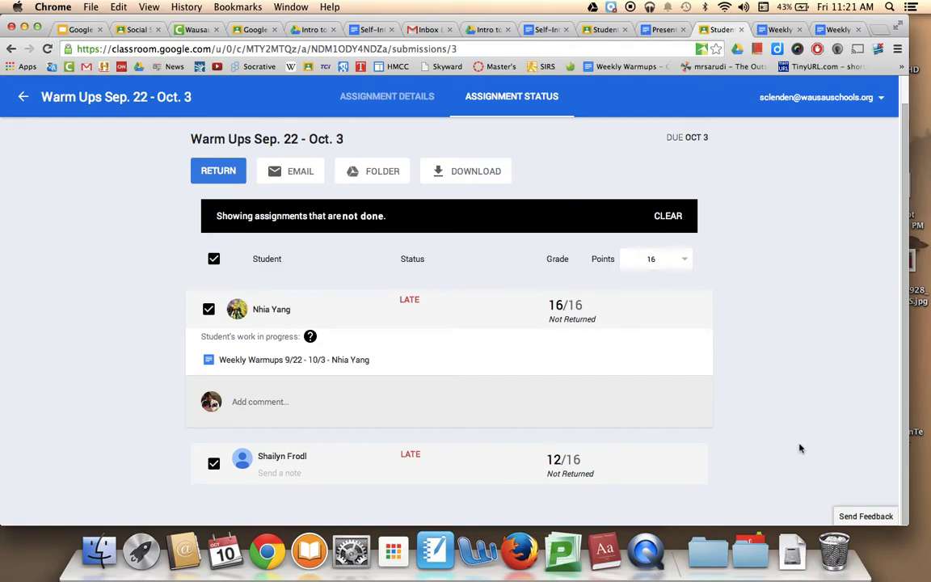
- Return both late submissions with the note 'Remember to turn the assignment in next time.'
click(214, 181)
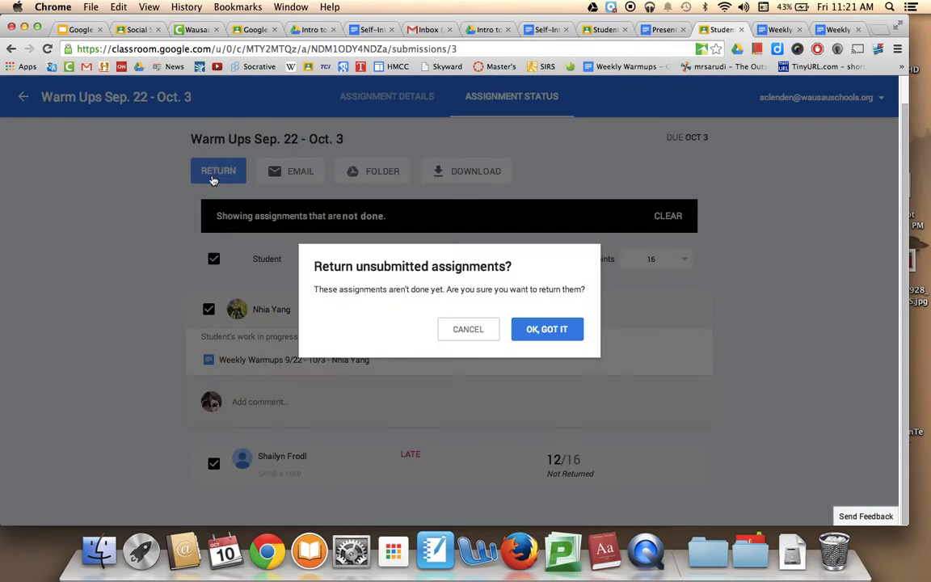
click(555, 333)
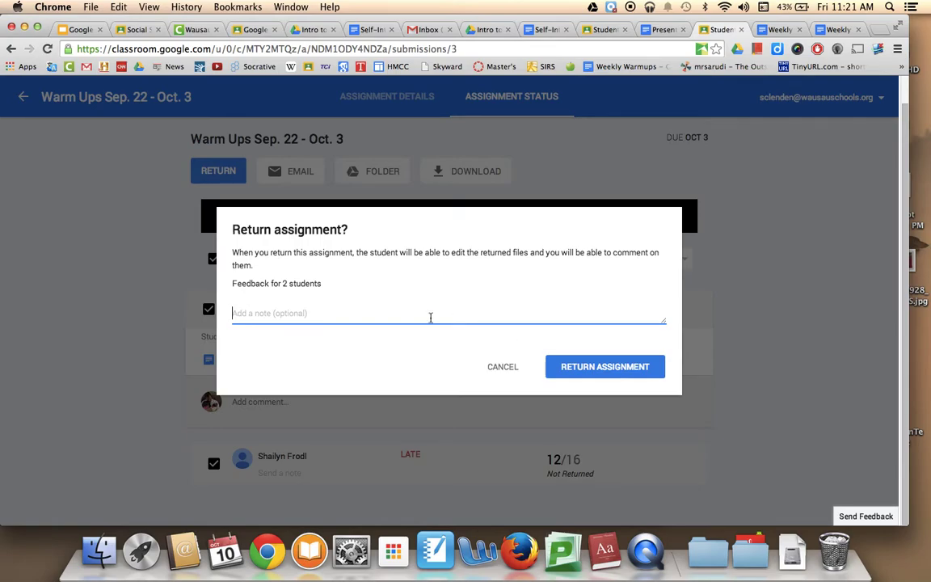
text(Remember to turn the a)
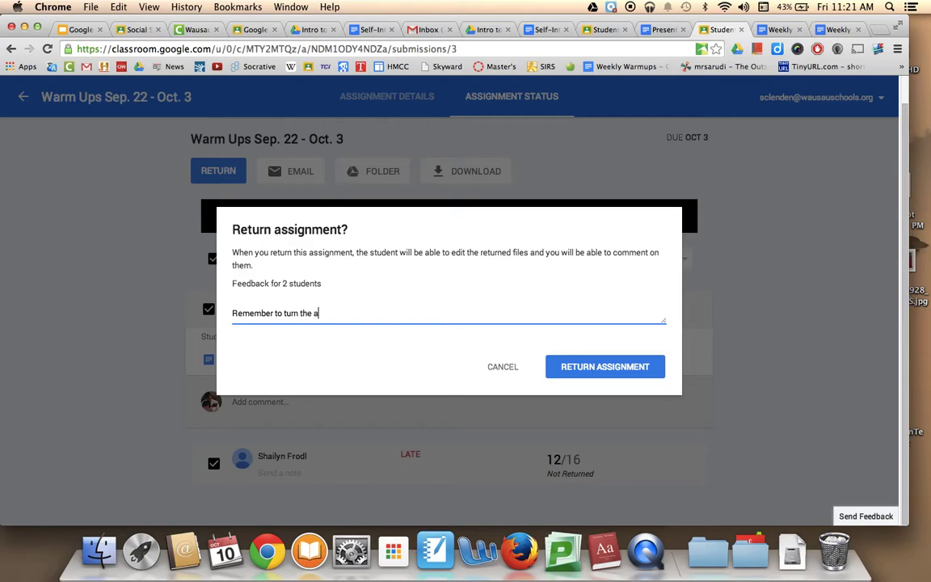
text(ssignment in next time.)
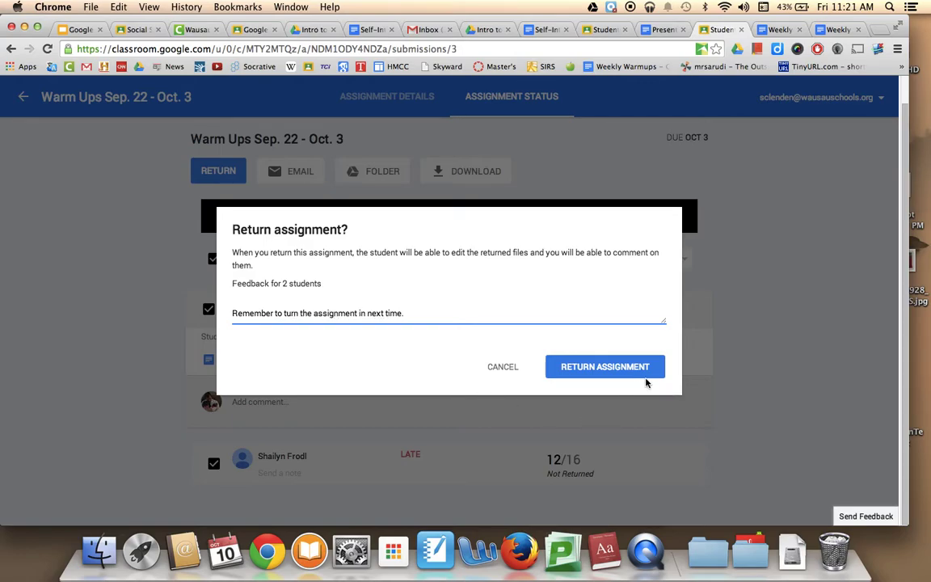
click(655, 369)
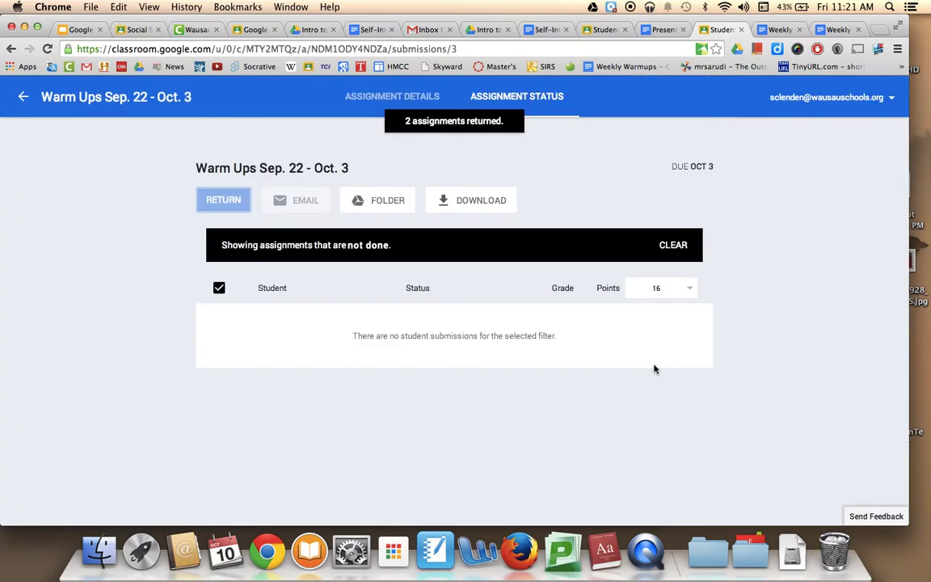
- Leave Warm Ups discarding unsaved changes, then scroll the Period 8 stream to Historical Documents
click(25, 97)
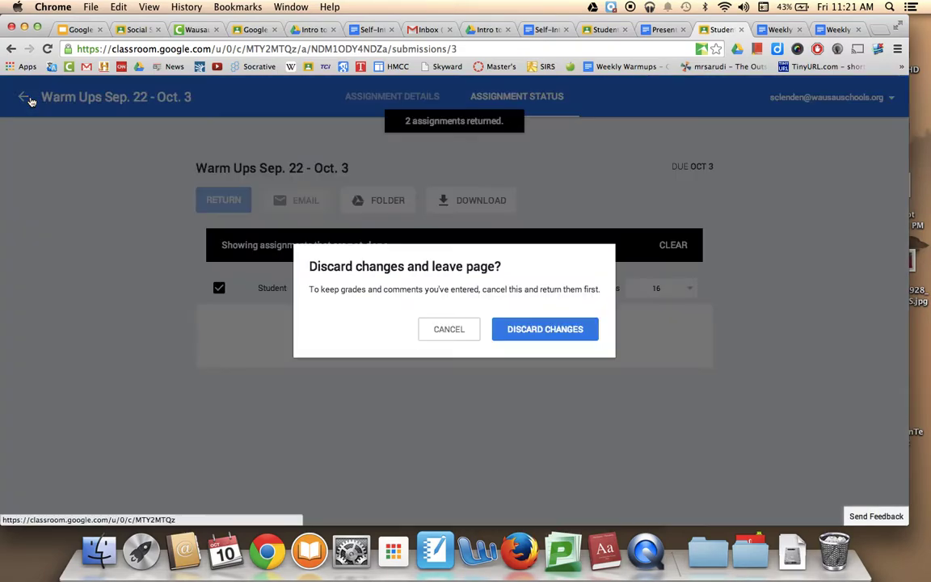
click(545, 329)
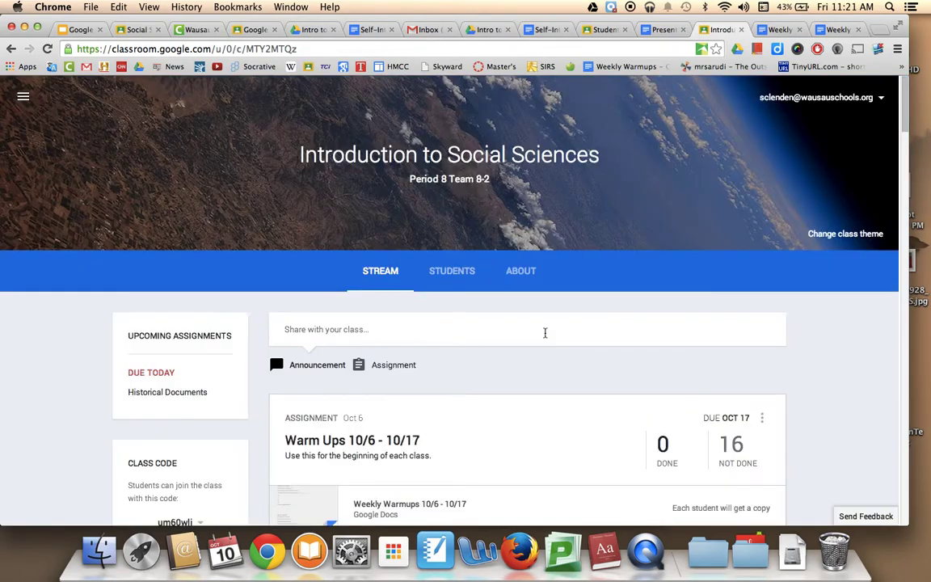
scroll(547, 450, down, 3)
scroll(547, 449, down, 15)
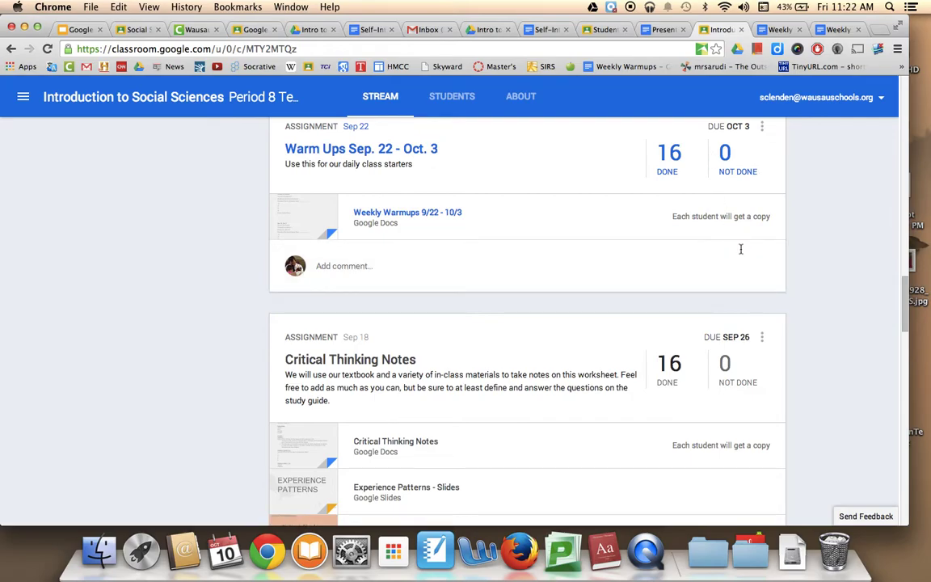
scroll(740, 249, down, 5)
scroll(740, 250, up, 1)
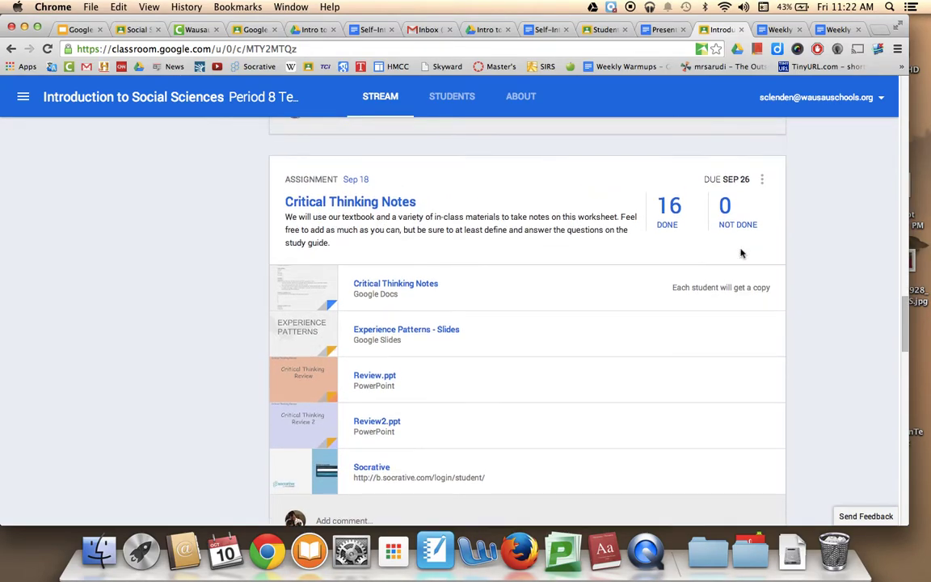
scroll(740, 253, up, 8)
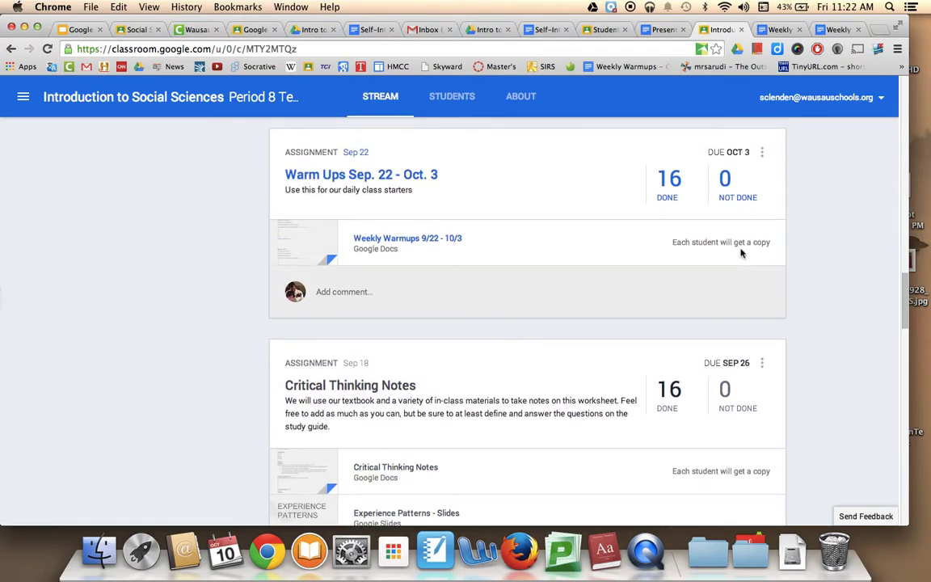
scroll(740, 252, up, 15)
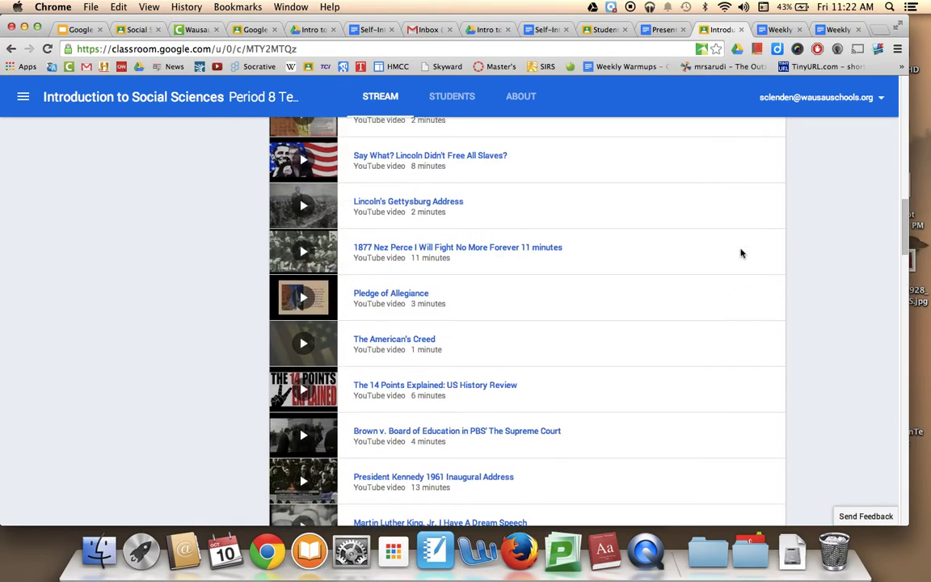
scroll(740, 253, up, 19)
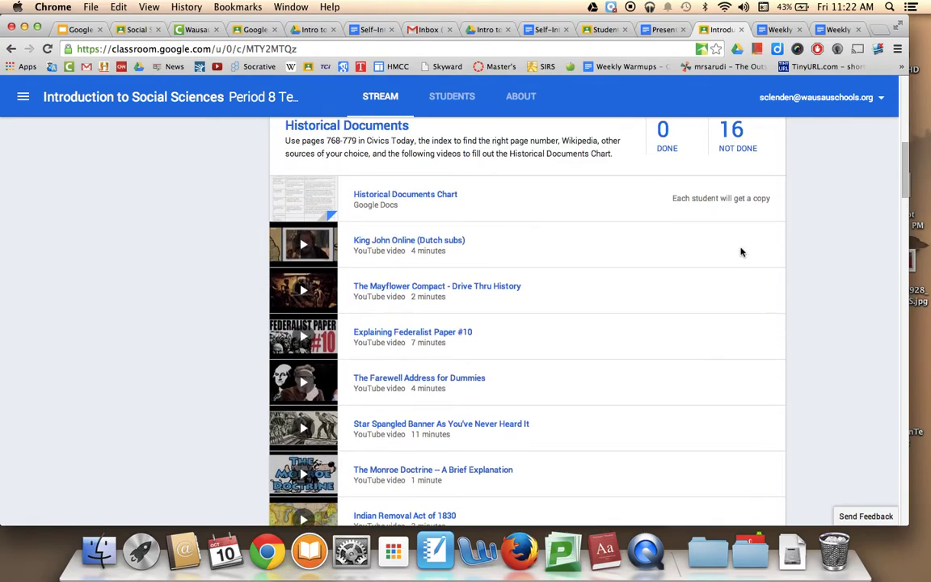
scroll(740, 253, down, 3)
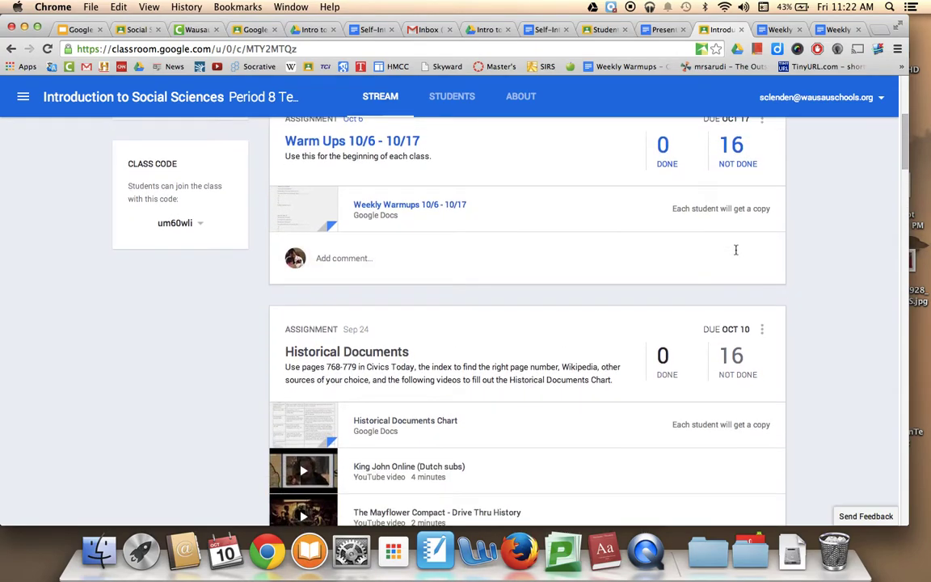
- Open Historical Documents, expand and collapse the first student's row, then switch to the Training class
click(386, 355)
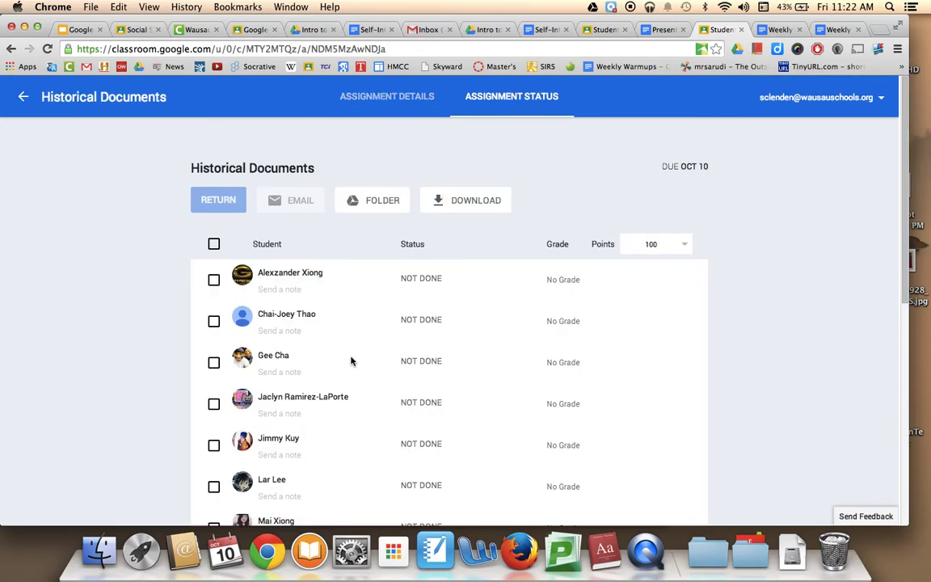
click(289, 273)
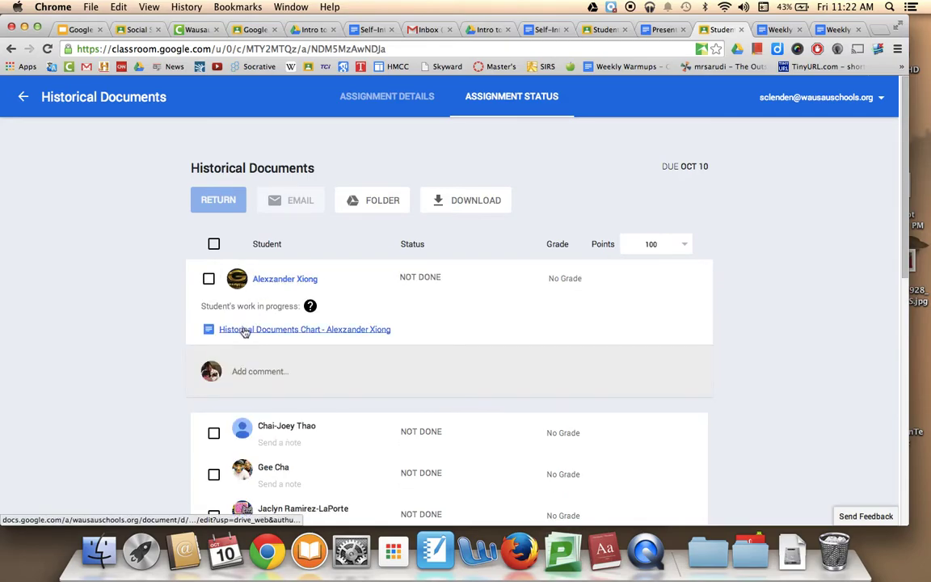
click(581, 296)
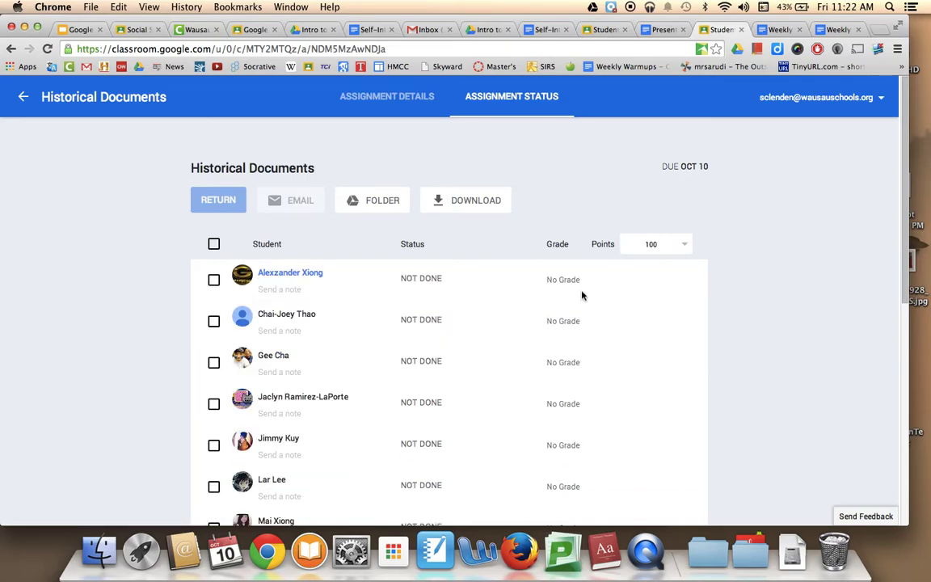
scroll(46, 348, down, 5)
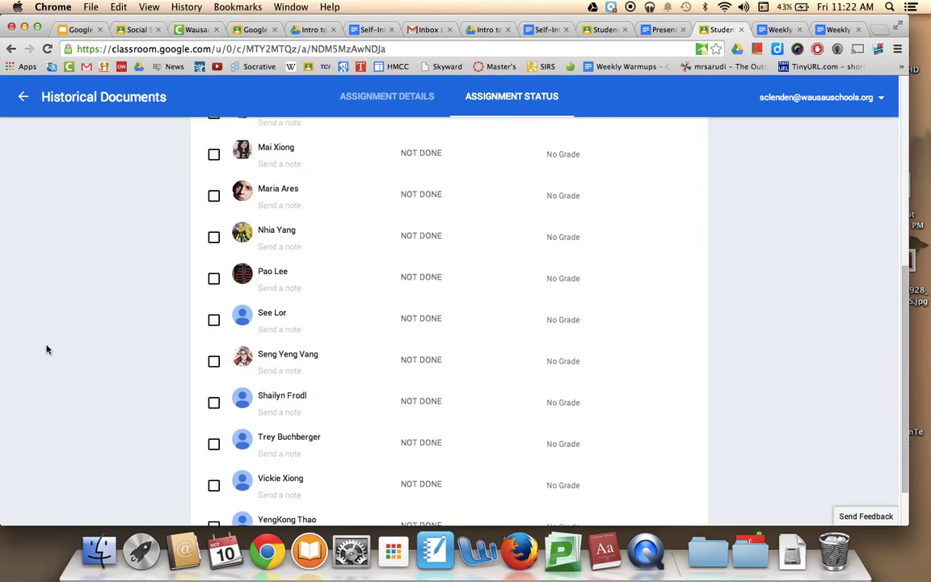
scroll(46, 349, up, 5)
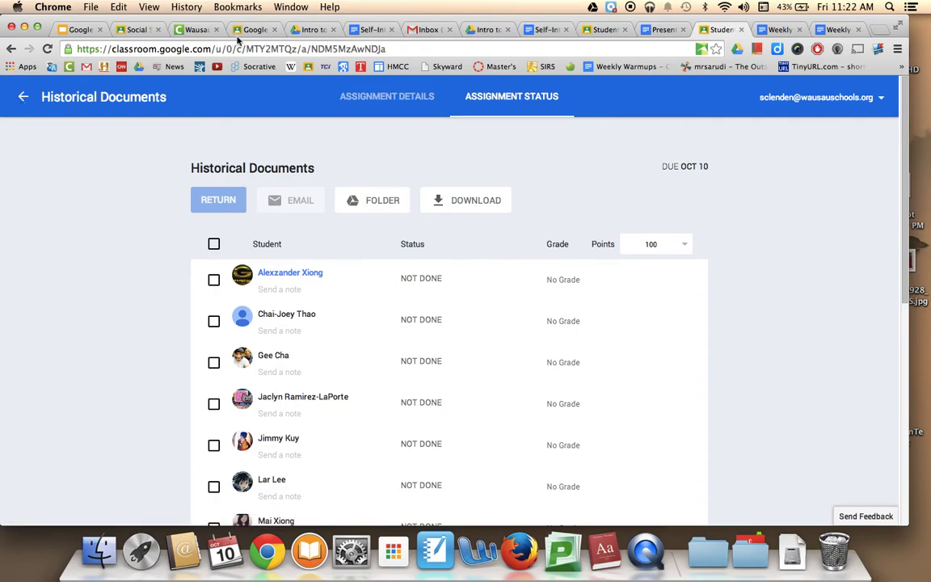
click(246, 33)
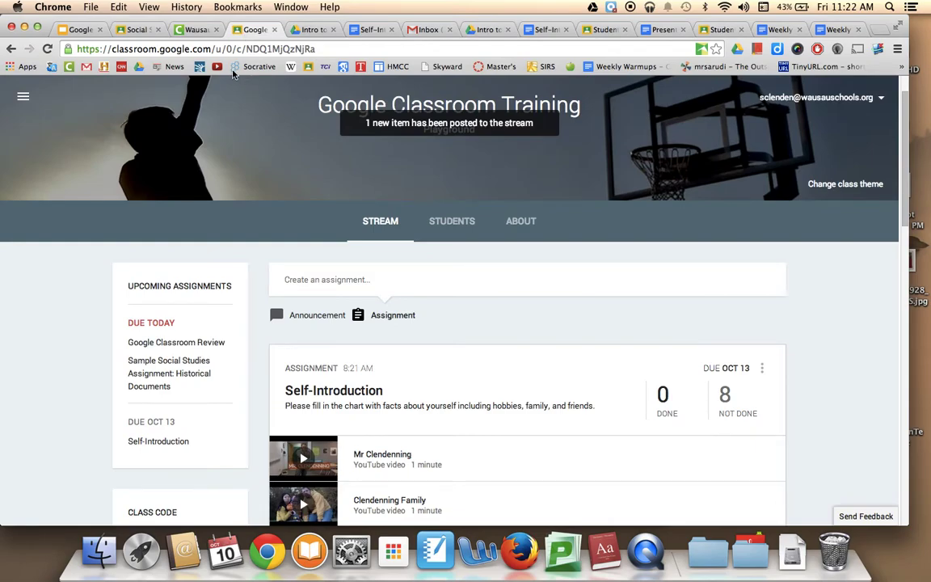
- Step the slides through Grading Assignments and Student View to Problems, then return to Historical Documents
click(79, 29)
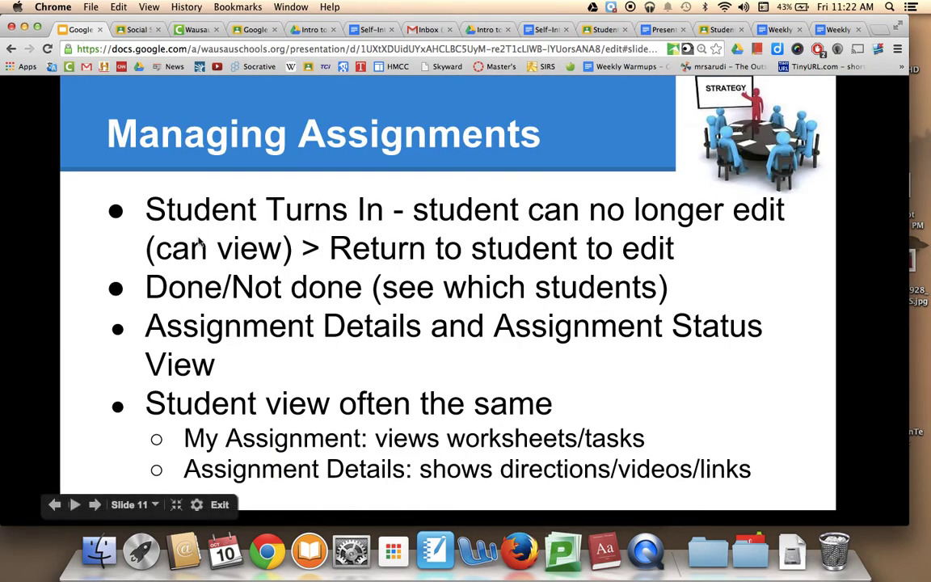
key(Right)
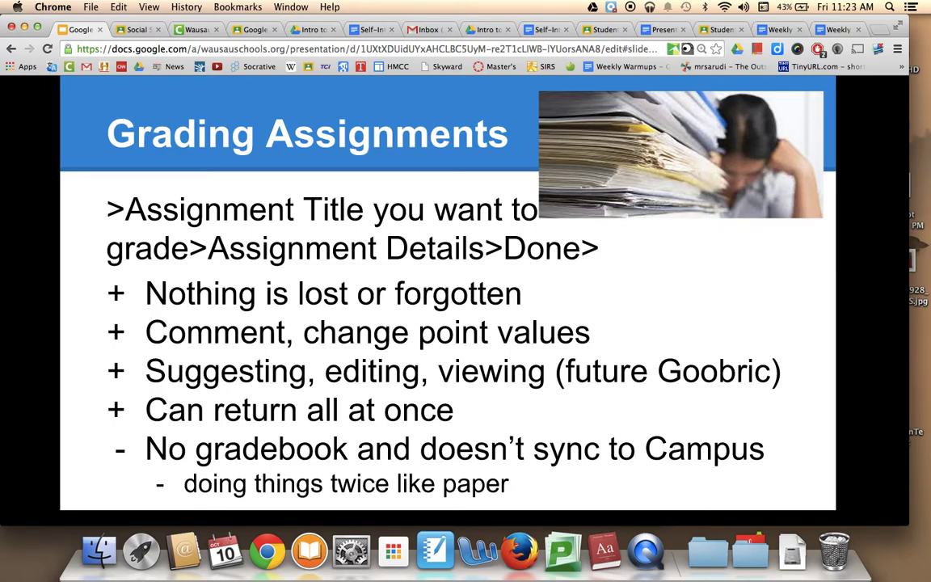
key(Right)
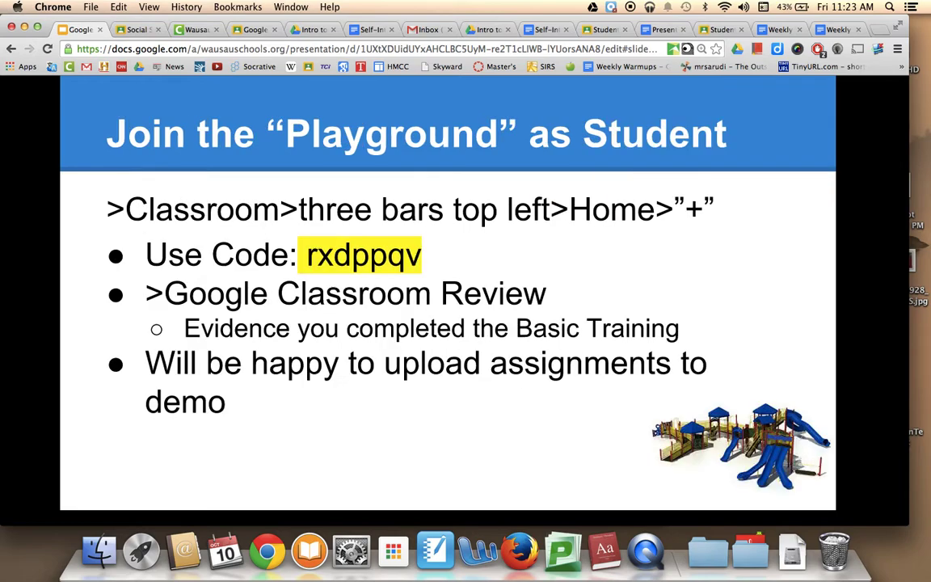
key(Left)
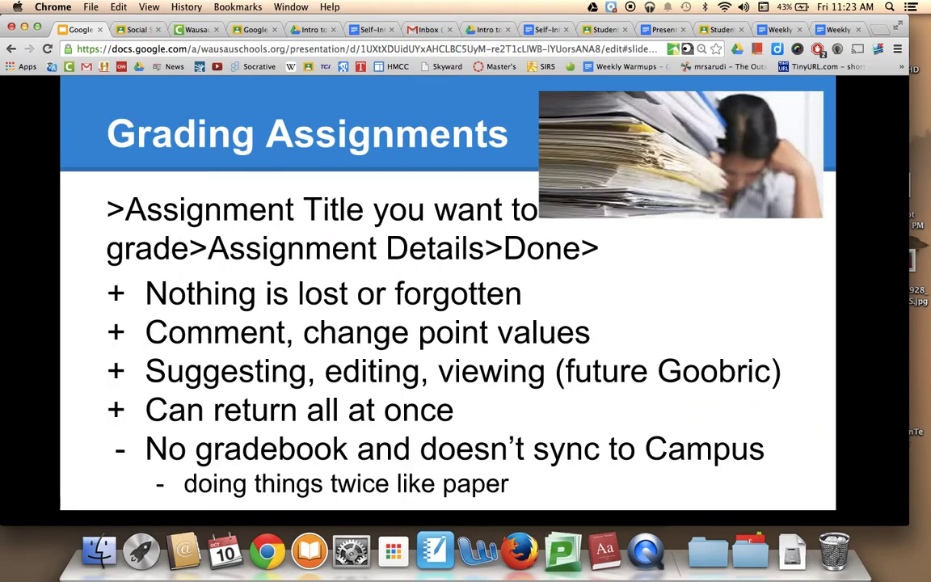
key(Right)
key(Right)
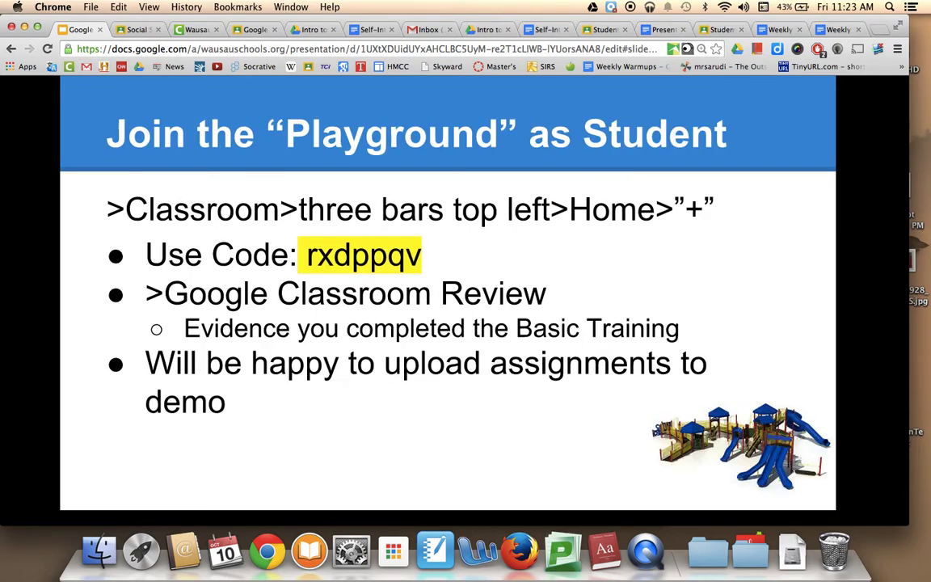
key(Right)
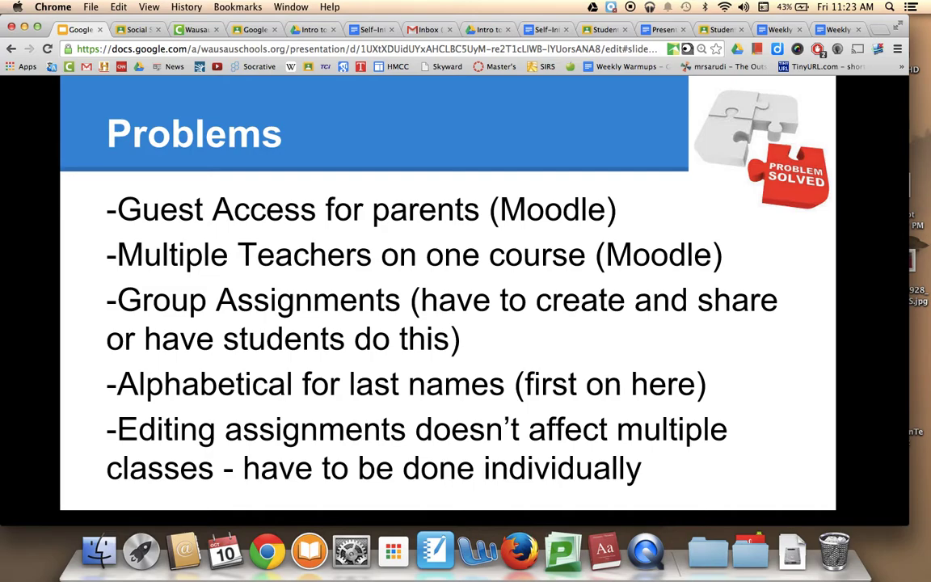
click(634, 29)
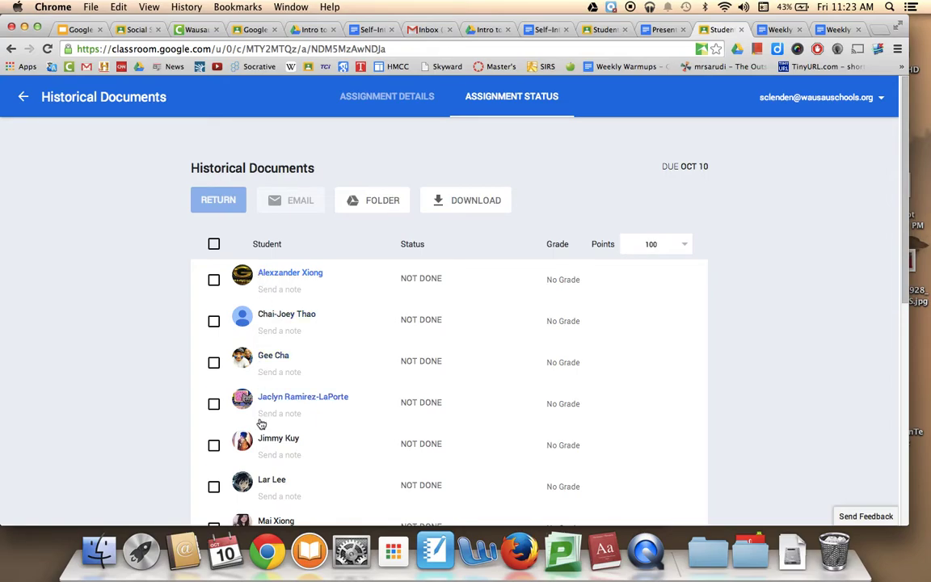
- Advance the slideshow to Questions/Suggestions/Comments, then return to Historical Documents' Assignment Status page
scroll(262, 444, down, 1)
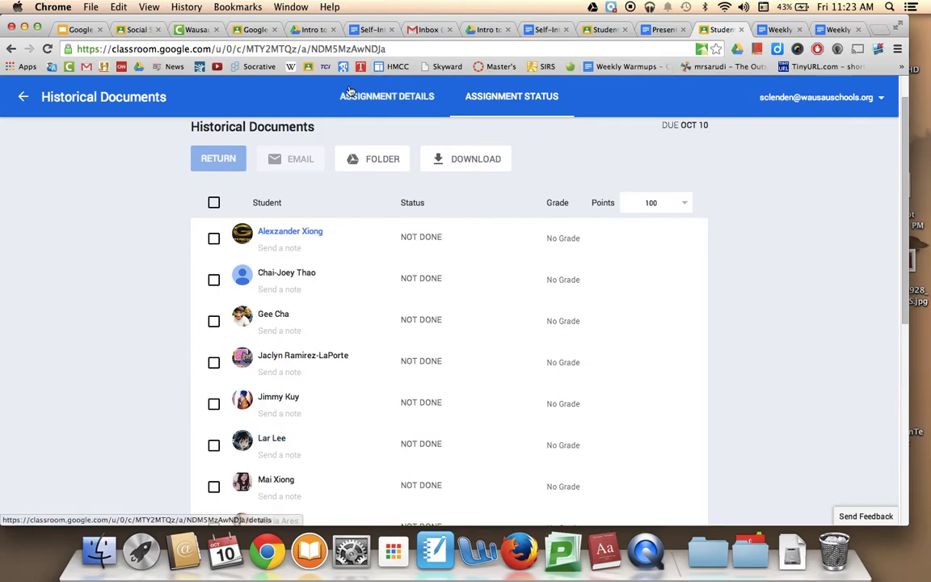
click(81, 29)
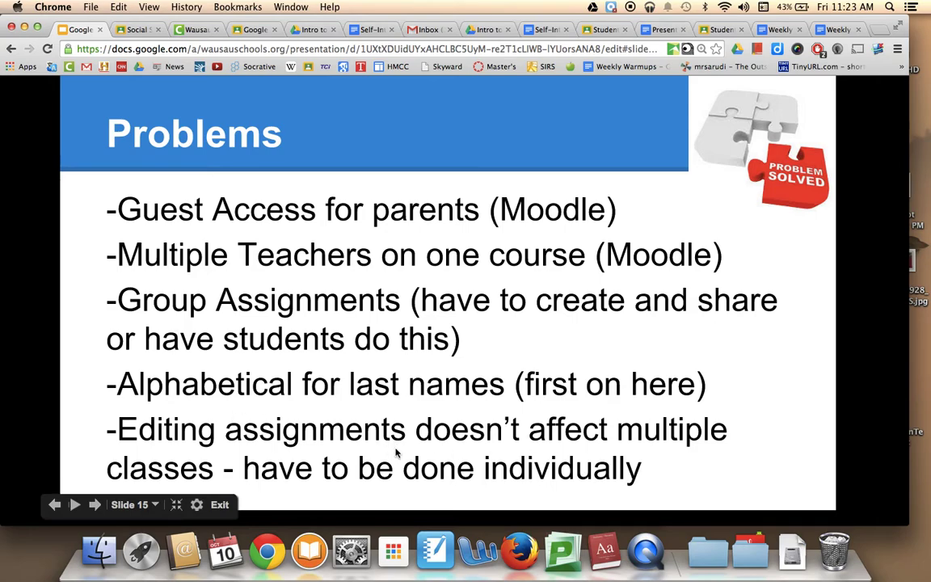
key(Right)
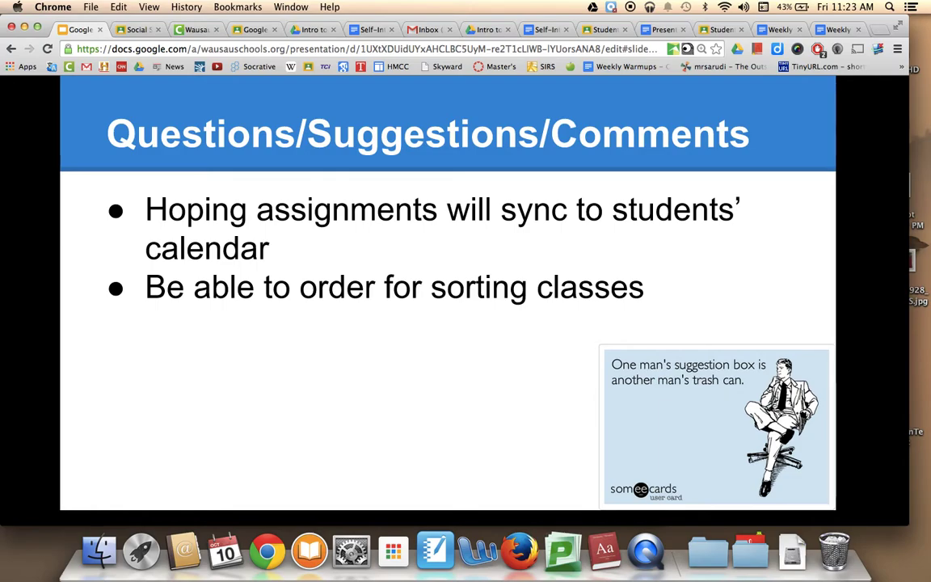
click(724, 31)
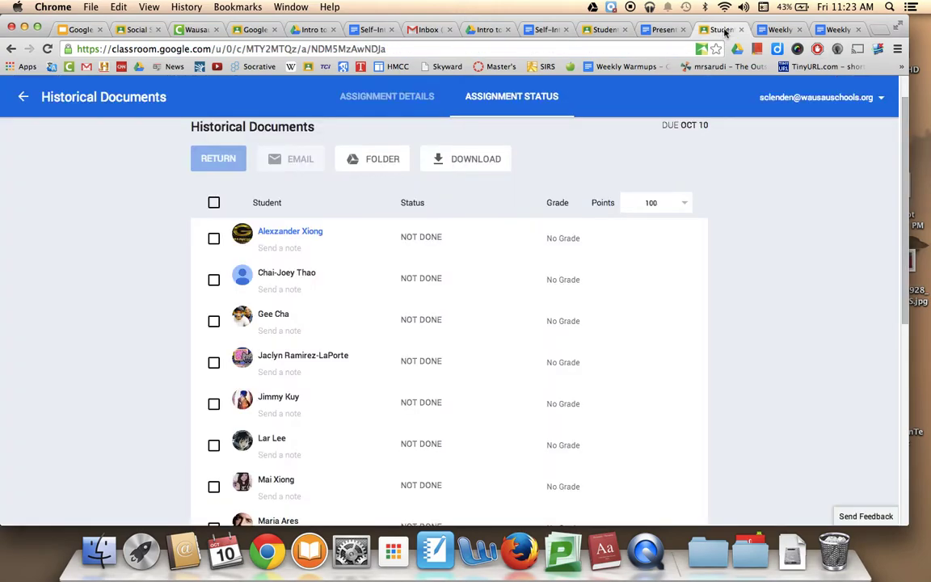
- Cycle through the Review grades, Training and Social Sciences tabs, then choose Home from the menu
click(603, 29)
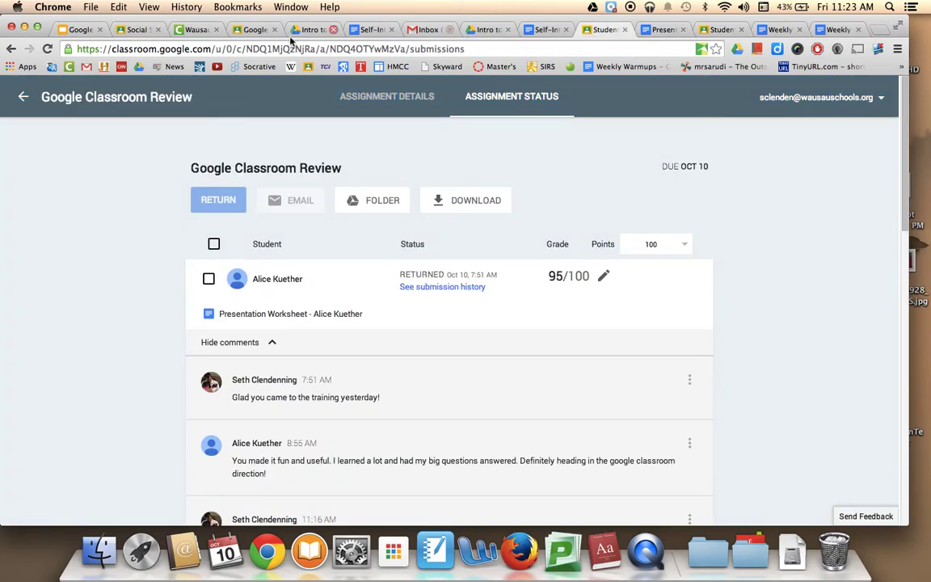
click(252, 30)
click(139, 30)
click(23, 96)
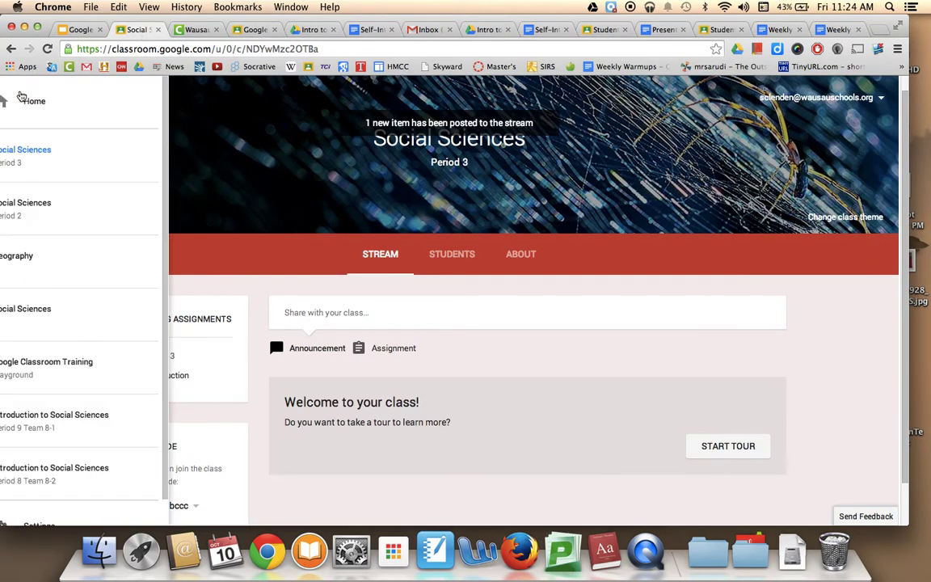
click(61, 103)
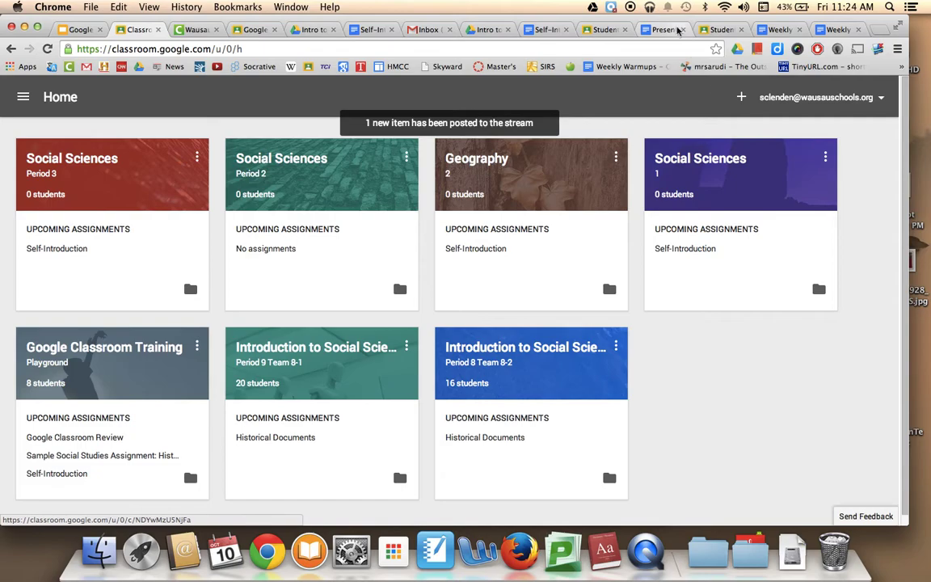
- Show the join/create class options, then return to the Home overview of classes
click(741, 98)
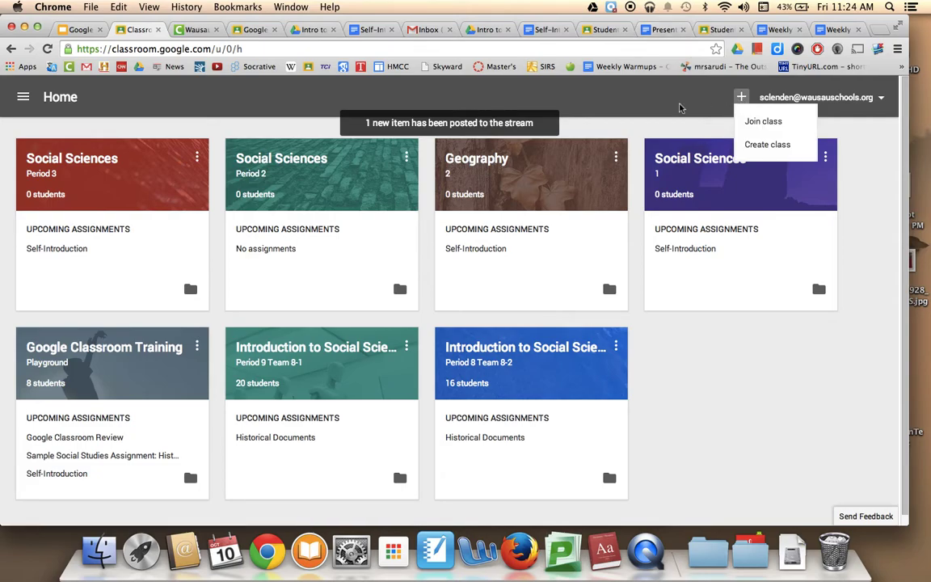
click(23, 97)
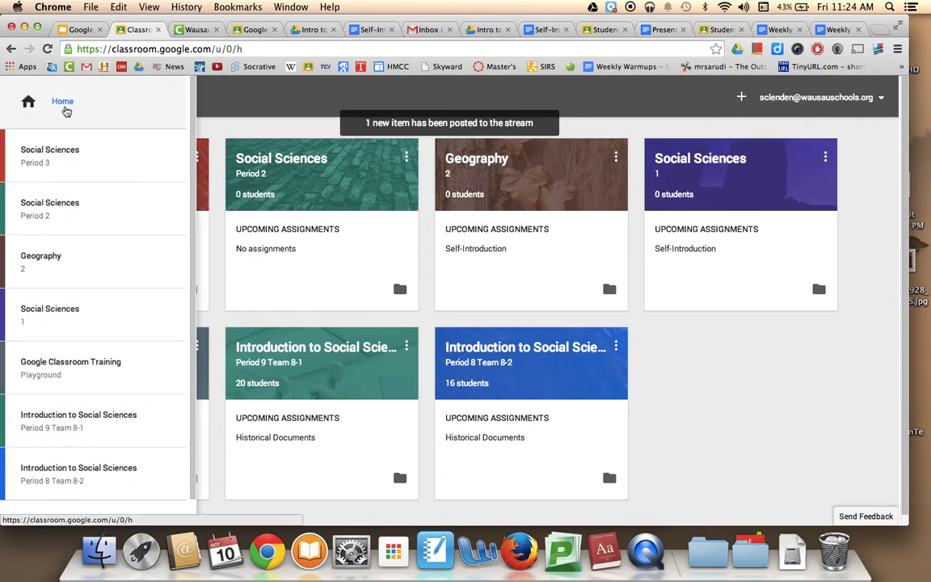
click(65, 105)
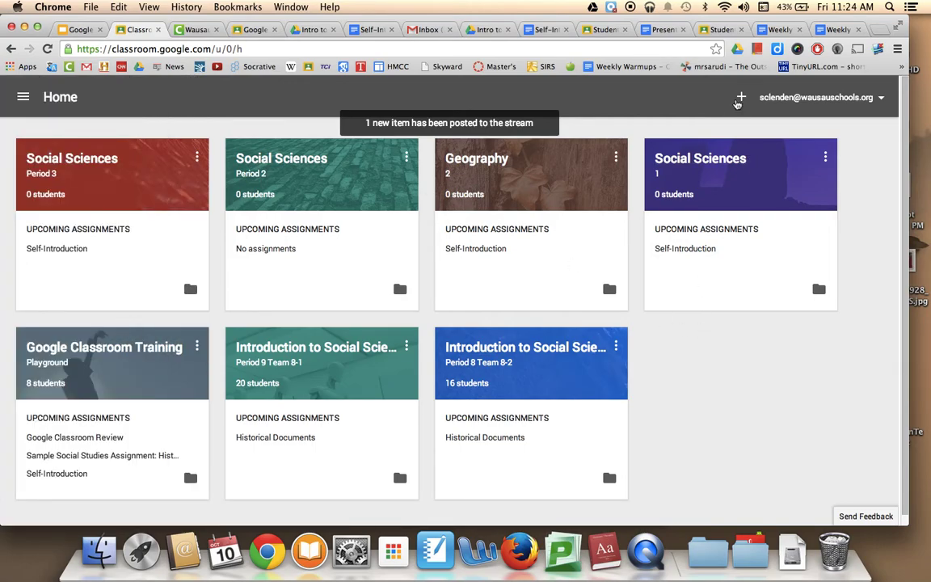
- Bring up the Join class code prompt, cancel it, and open the Training Playground class
click(738, 98)
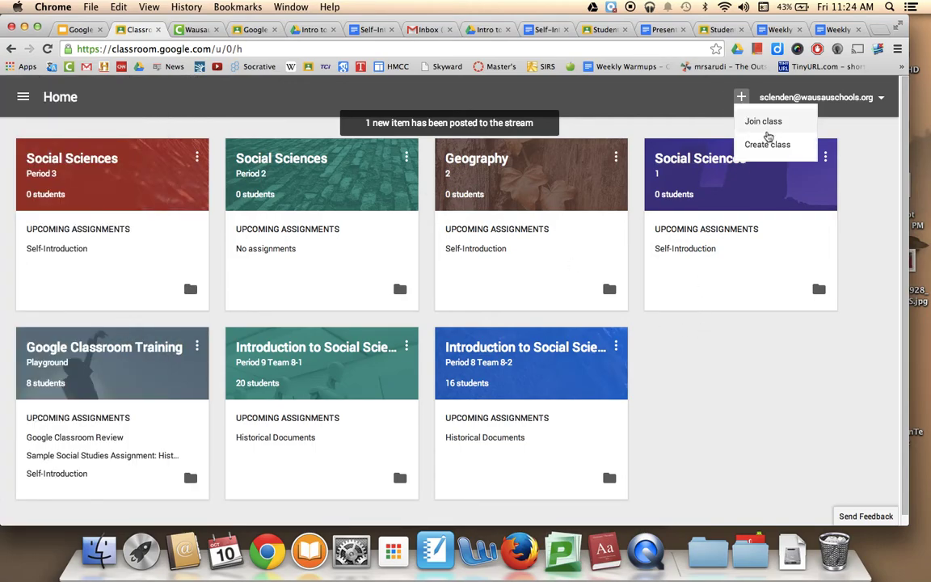
click(770, 121)
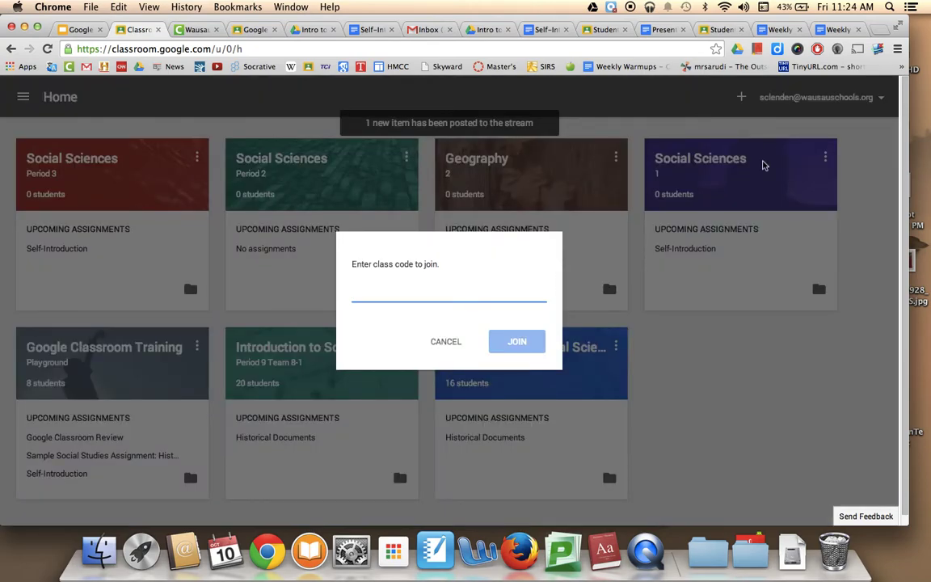
click(449, 346)
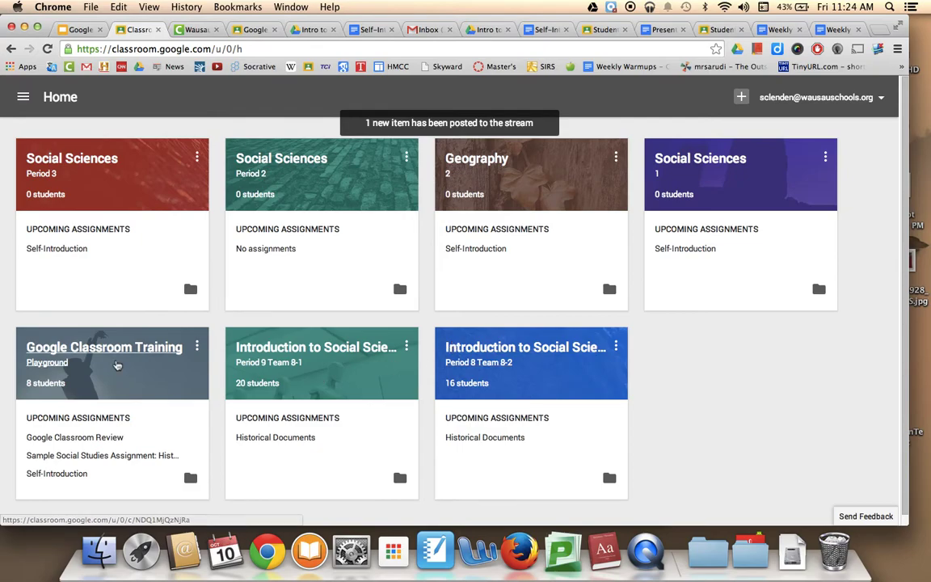
click(128, 349)
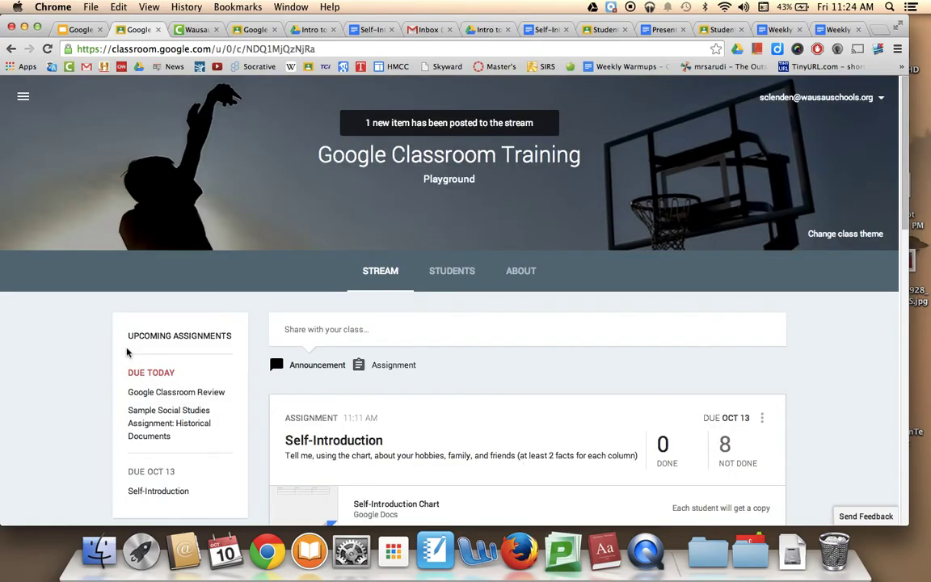
scroll(58, 395, down, 4)
scroll(59, 397, down, 1)
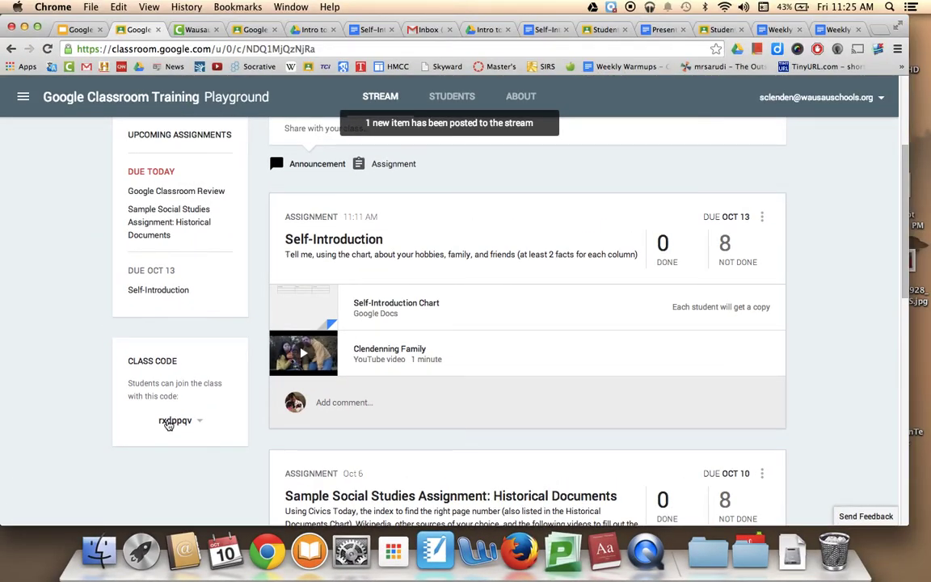
scroll(170, 424, up, 5)
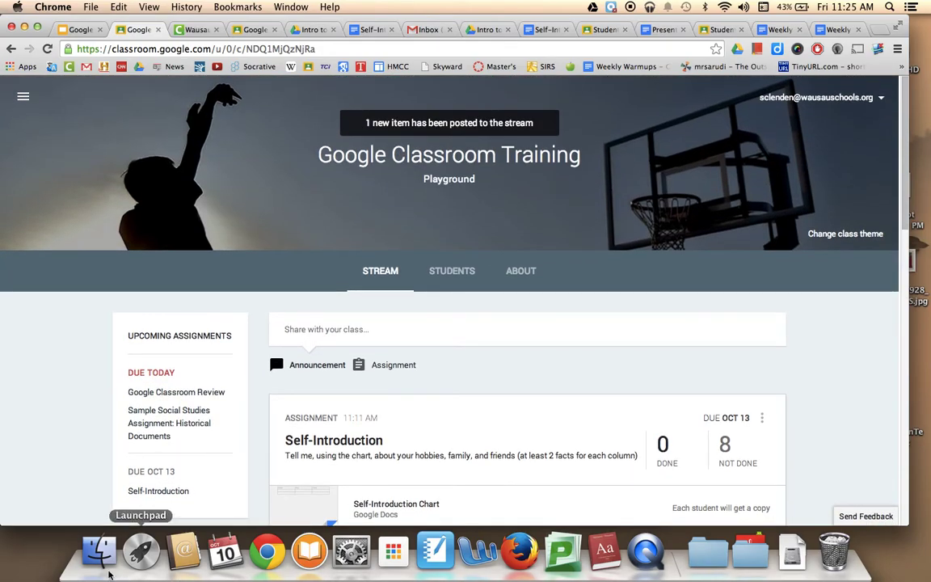
scroll(46, 450, down, 5)
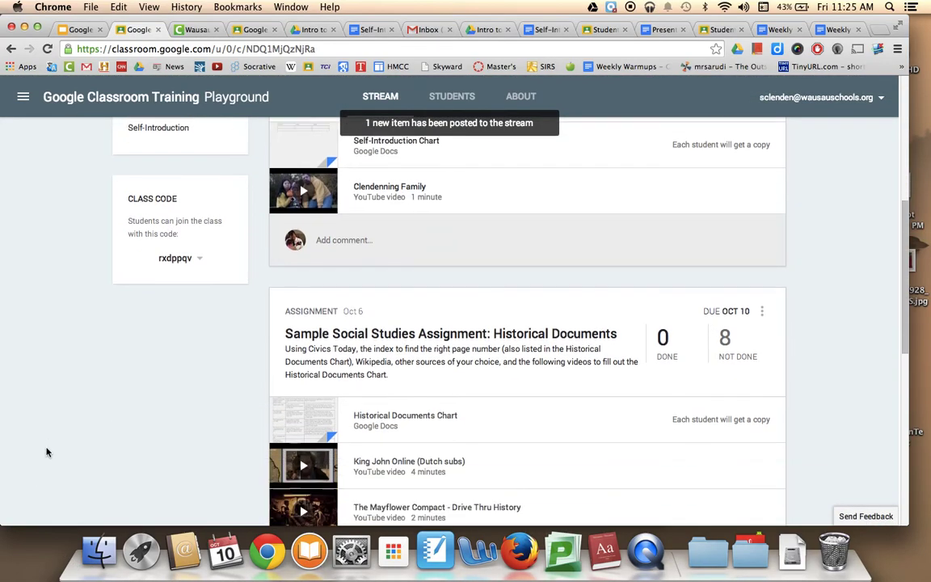
scroll(46, 451, down, 7)
scroll(46, 450, up, 7)
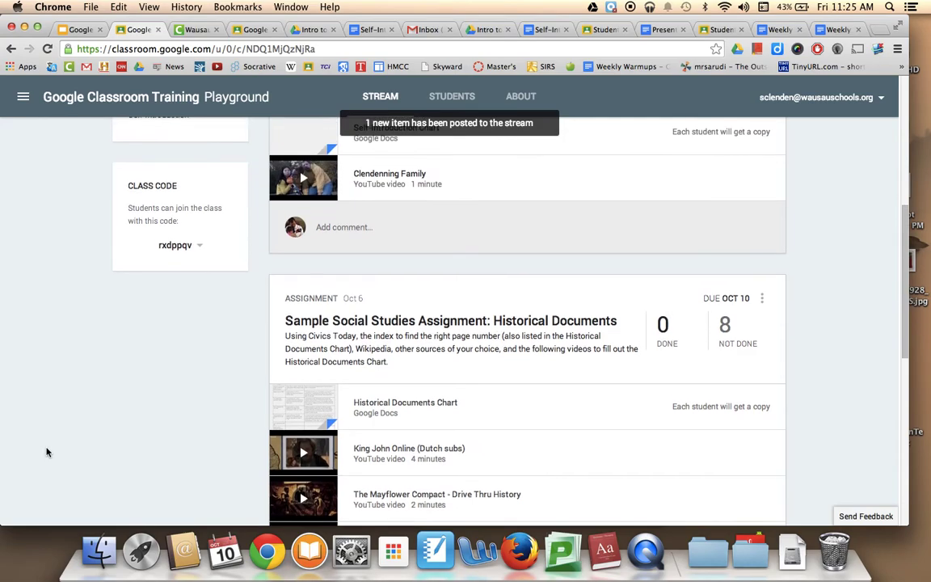
scroll(46, 451, up, 5)
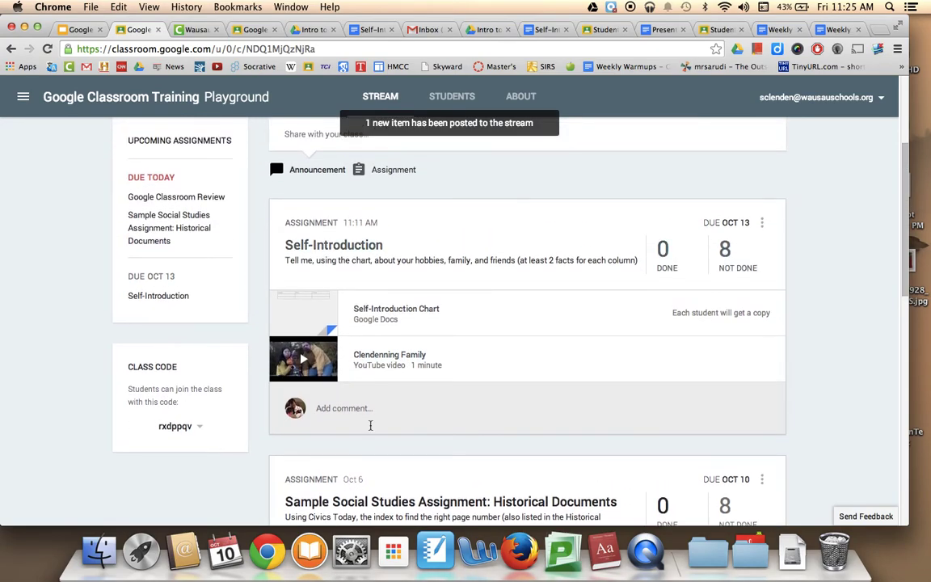
scroll(370, 425, down, 10)
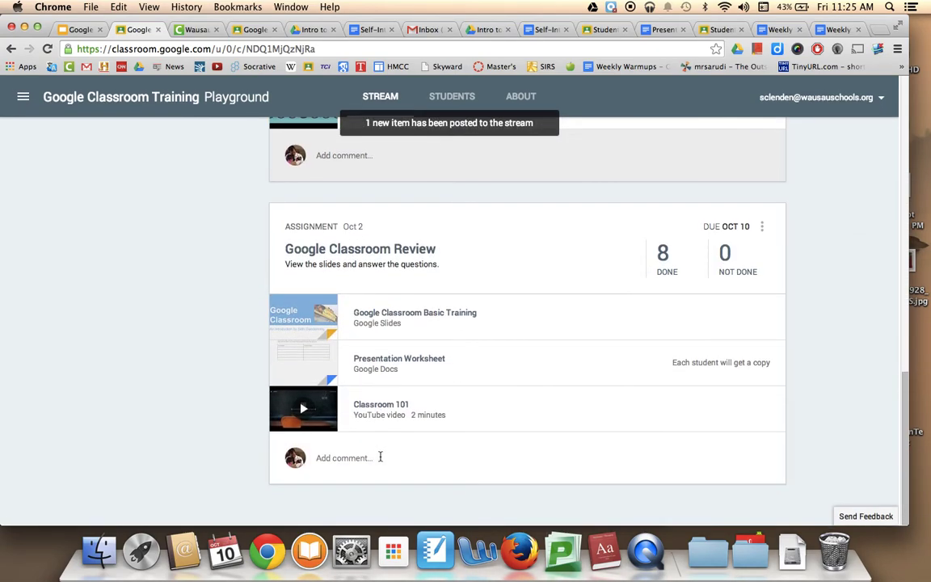
click(384, 253)
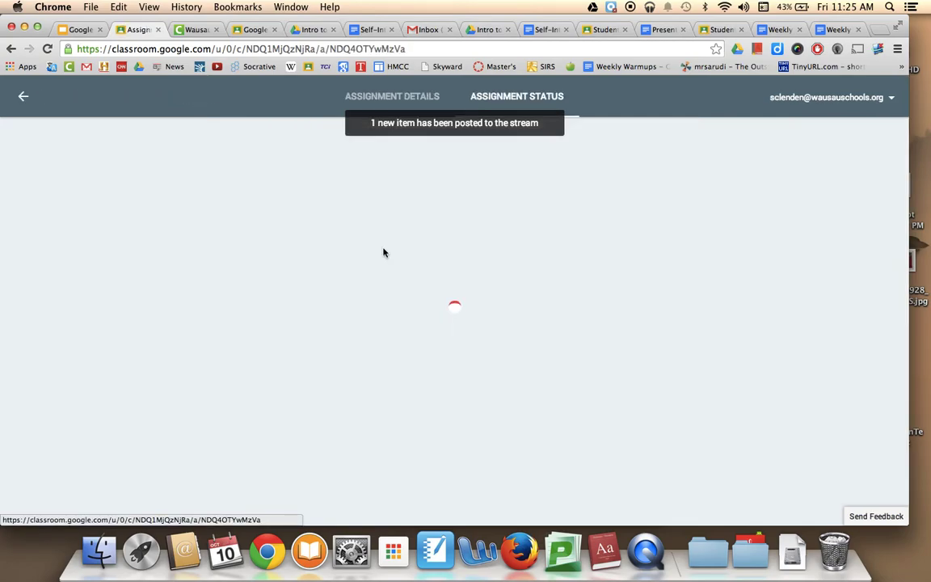
- Show Google Classroom Review's assignment details and open its Presentation Worksheet attachment
click(400, 98)
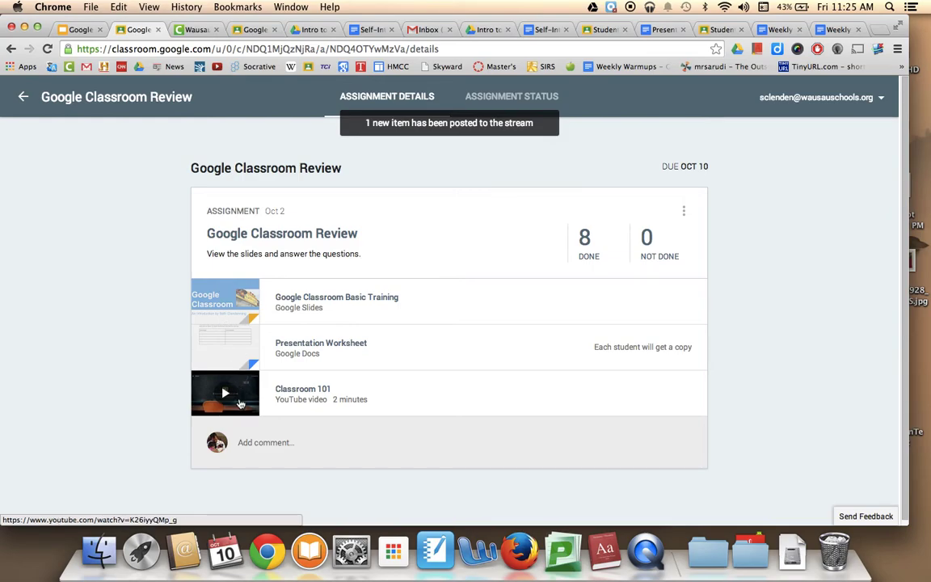
click(214, 349)
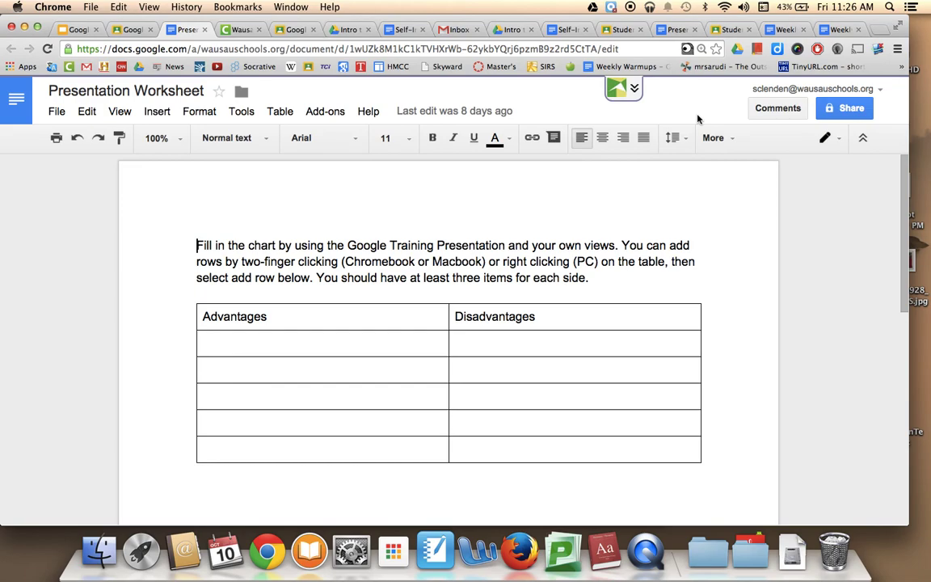
- Flip through the Classroom Review and worksheet tabs, ending on the Slides presentation
click(127, 30)
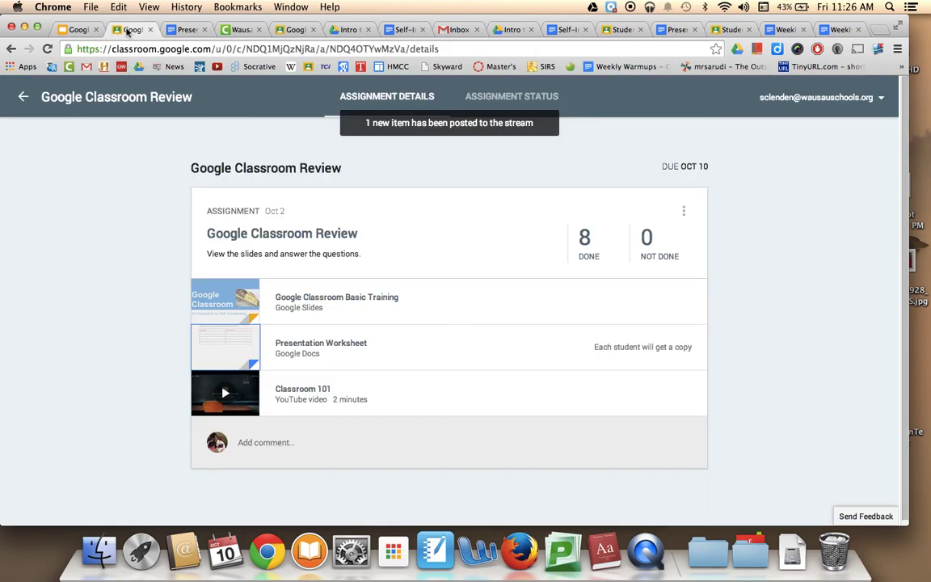
click(184, 30)
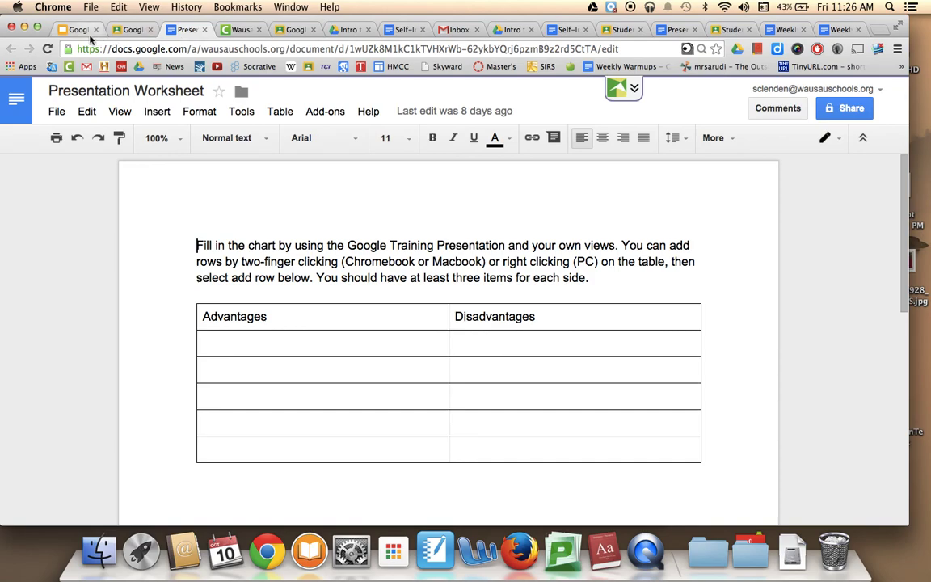
click(69, 30)
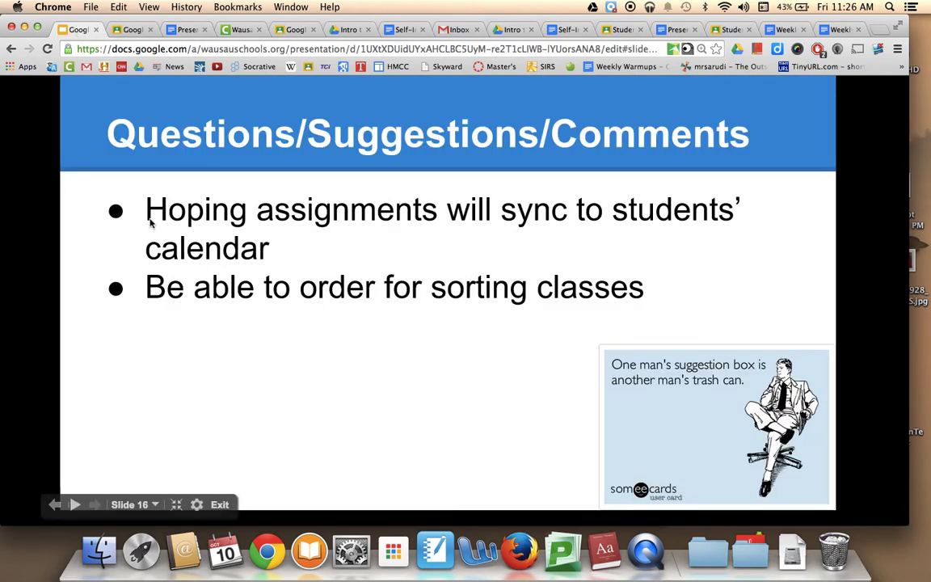